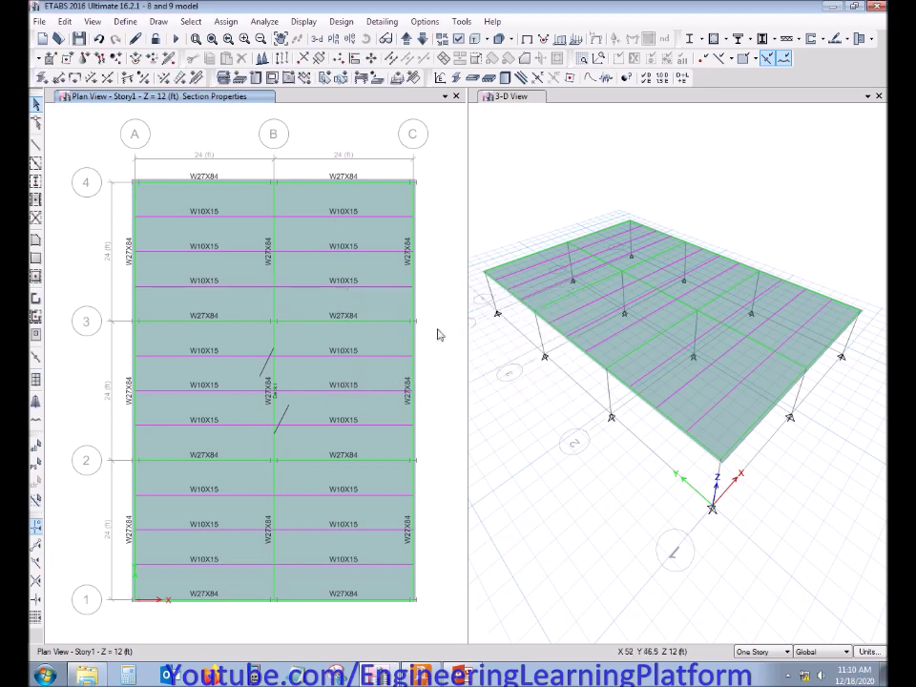
Step: Assign a uniform gravity load of 40 lb/ft² in the Live load pattern to the Story1 floor deck, replacing existing loads
left_click(368, 188)
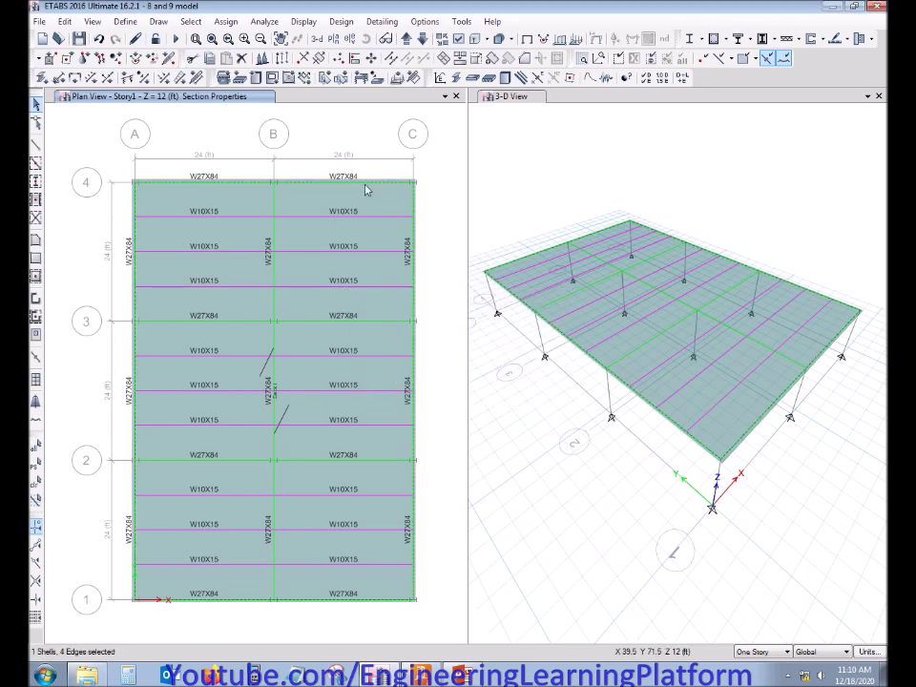
left_click(226, 22)
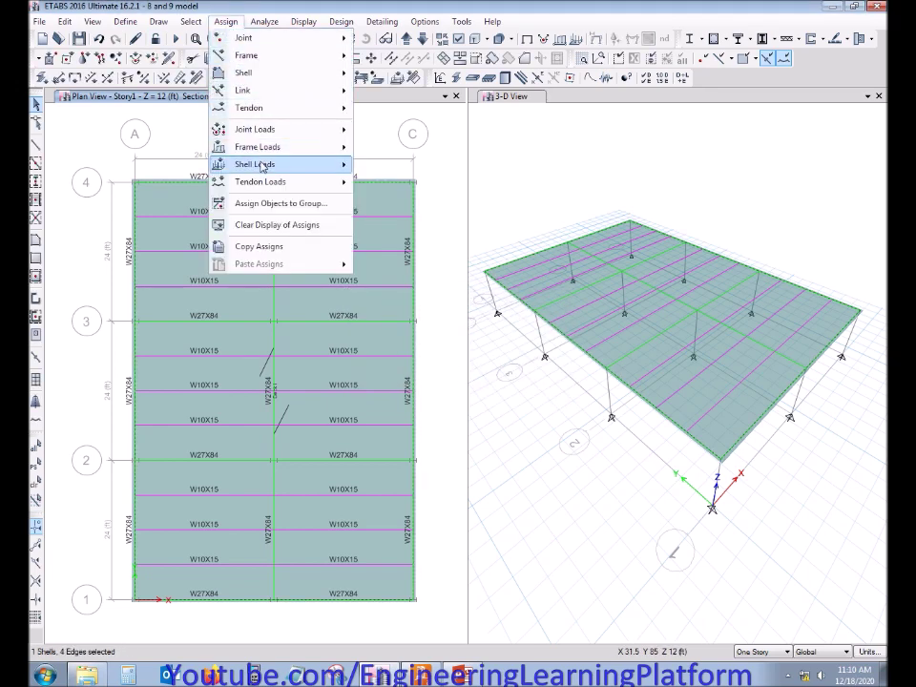
mouse_move(258, 164)
left_click(396, 181)
left_click(505, 298)
left_click(472, 319)
left_click(401, 340)
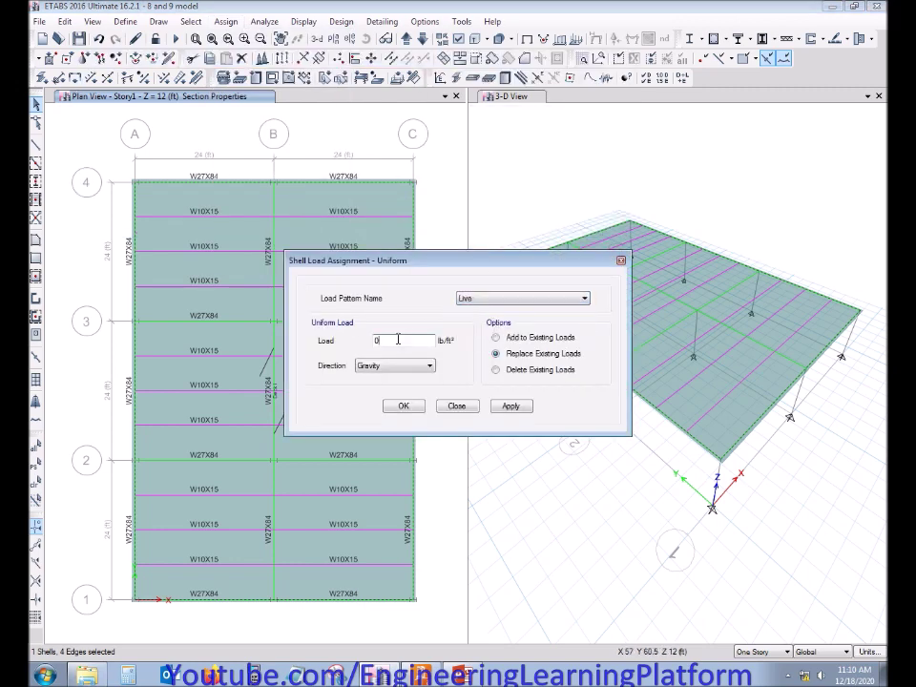
left_click(397, 407)
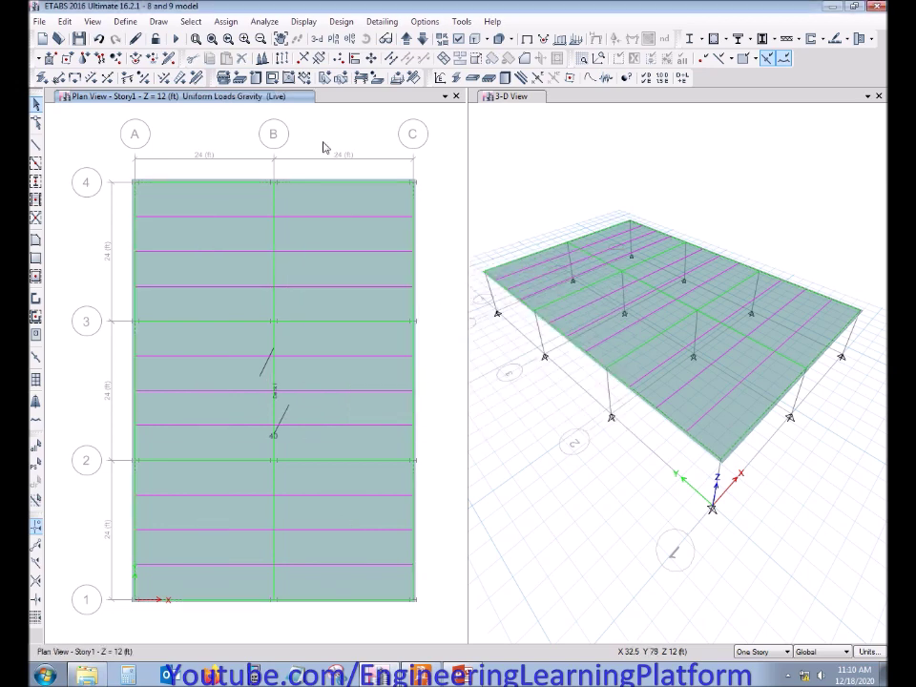
Step: Run the analysis and show the frame section labels on the undeformed Story1 plan view
left_click(175, 38)
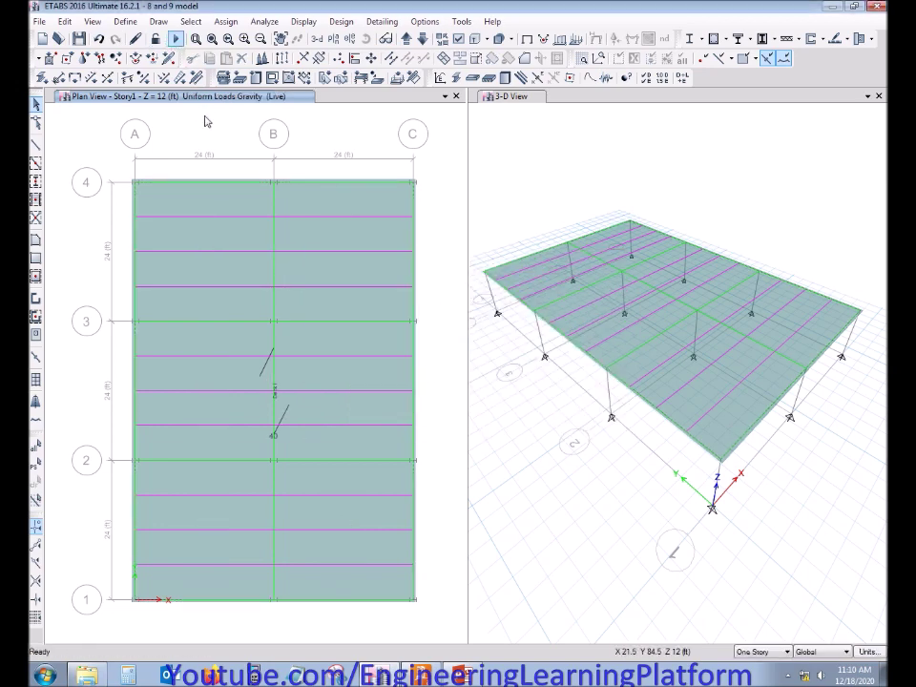
left_click(526, 39)
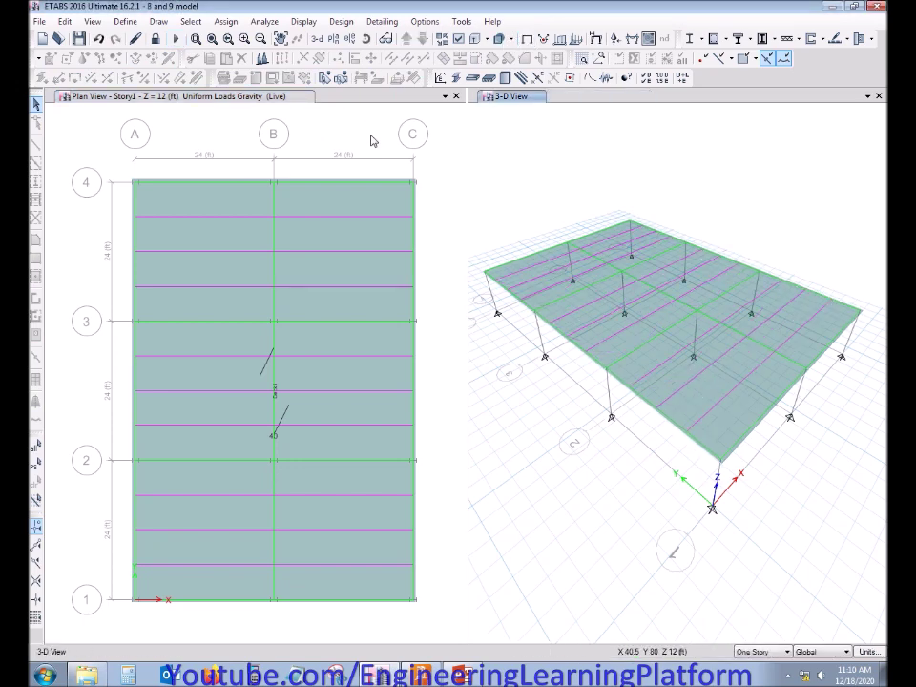
left_click(372, 139)
left_click(528, 40)
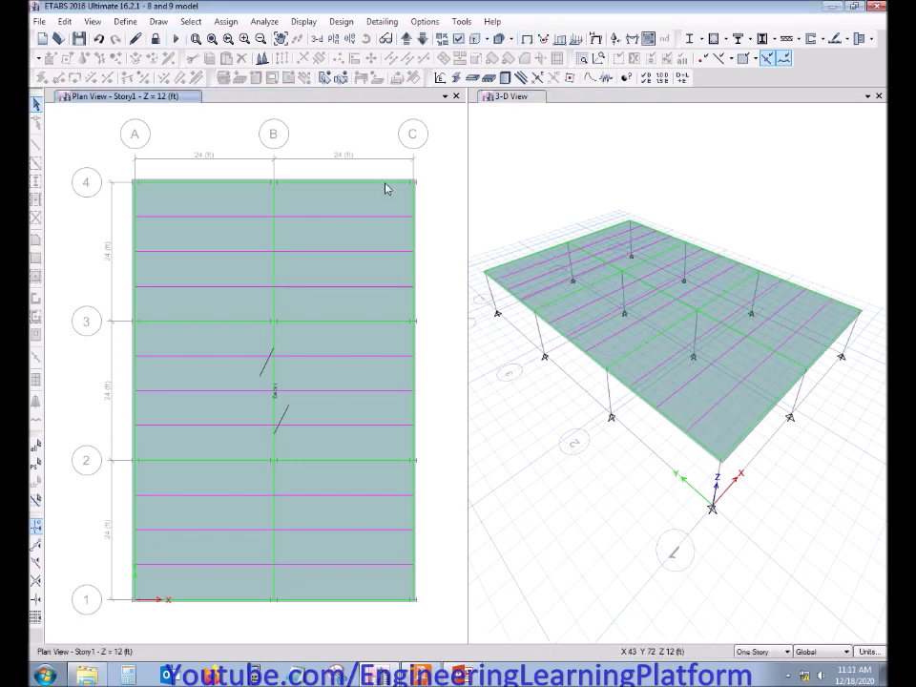
key("ctrl+w")
left_click(391, 143)
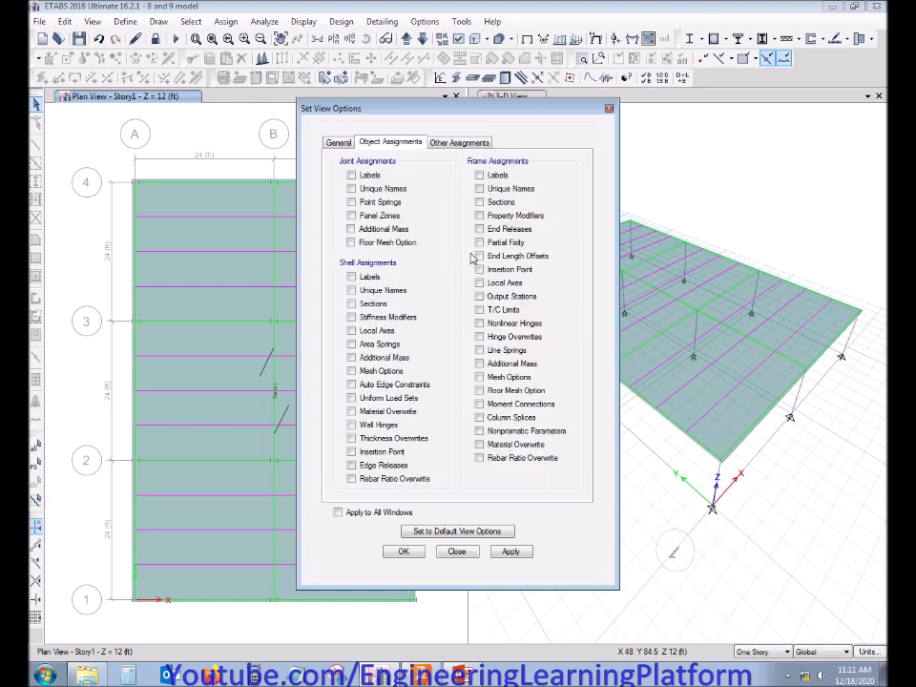
left_click(405, 550)
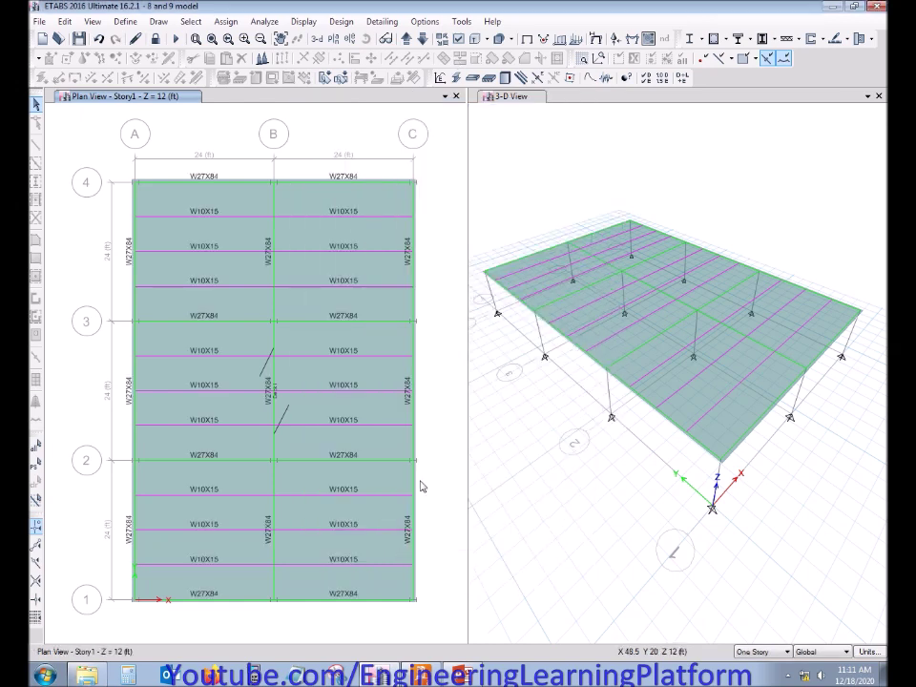
Step: Hide all the W10X15 secondary beams and the floor deck in the Story1 plan view
left_click_drag(450, 372, 458, 367)
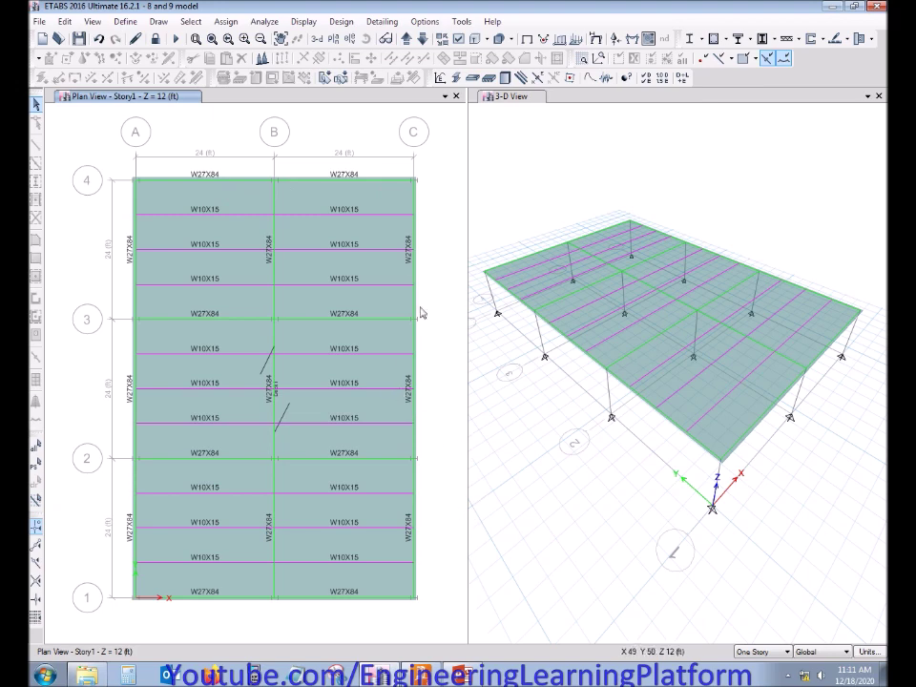
left_click_drag(104, 205, 428, 303)
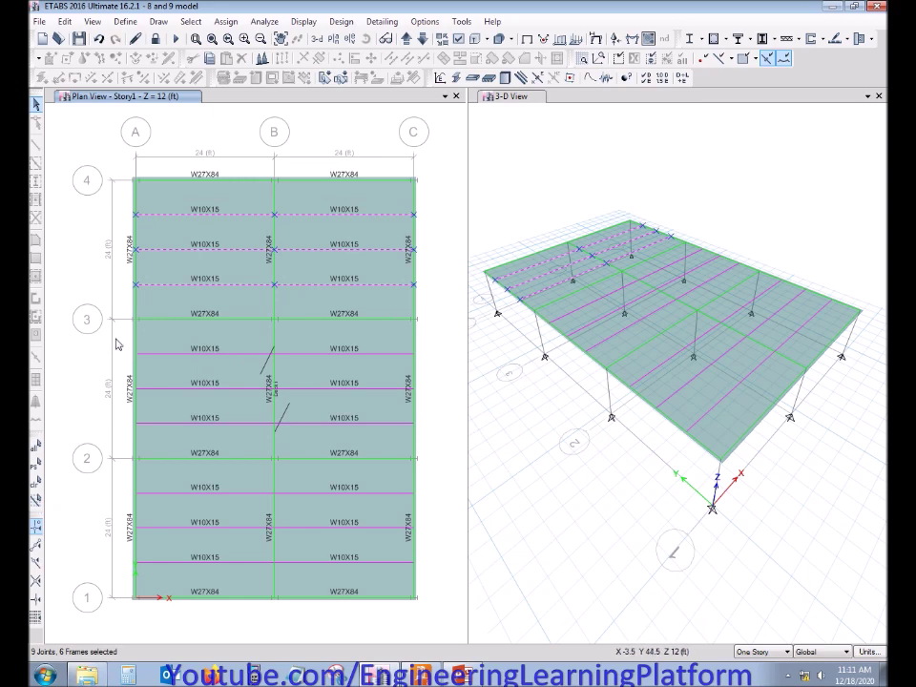
left_click_drag(119, 344, 421, 431)
left_click_drag(105, 475, 427, 576)
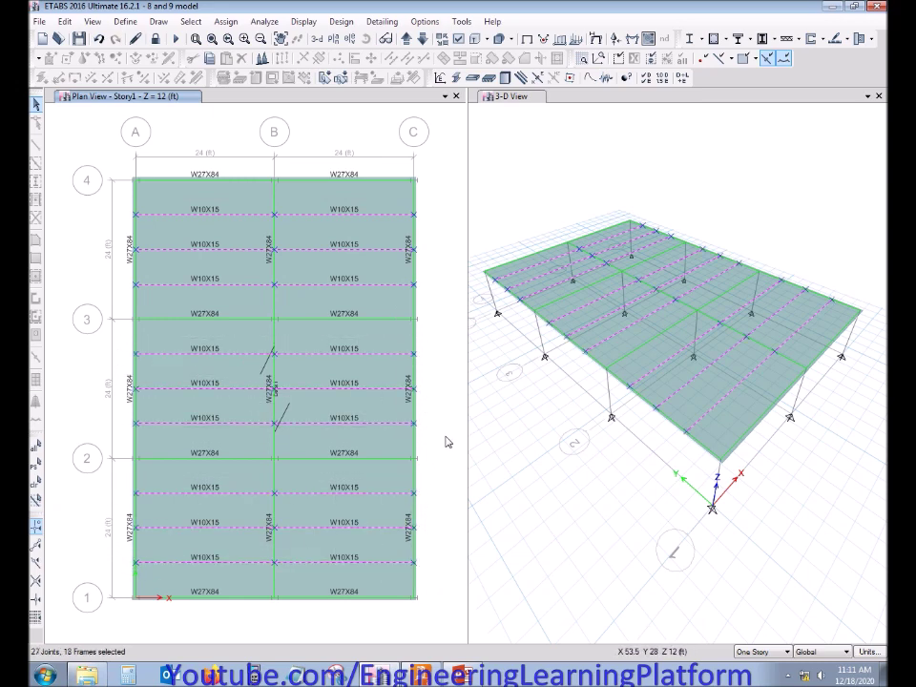
left_click(417, 382)
right_click(439, 353)
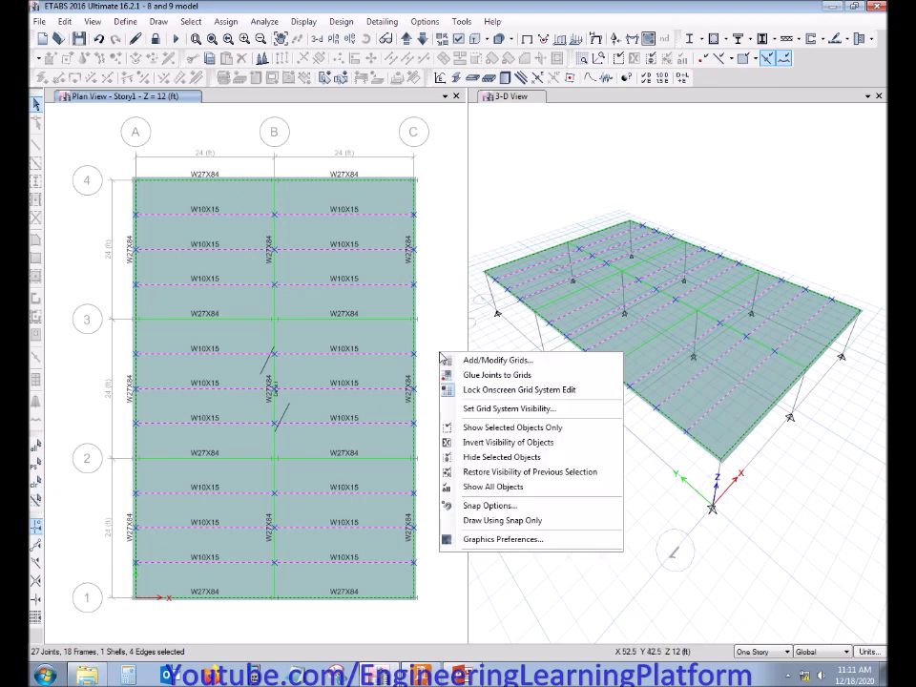
left_click(500, 457)
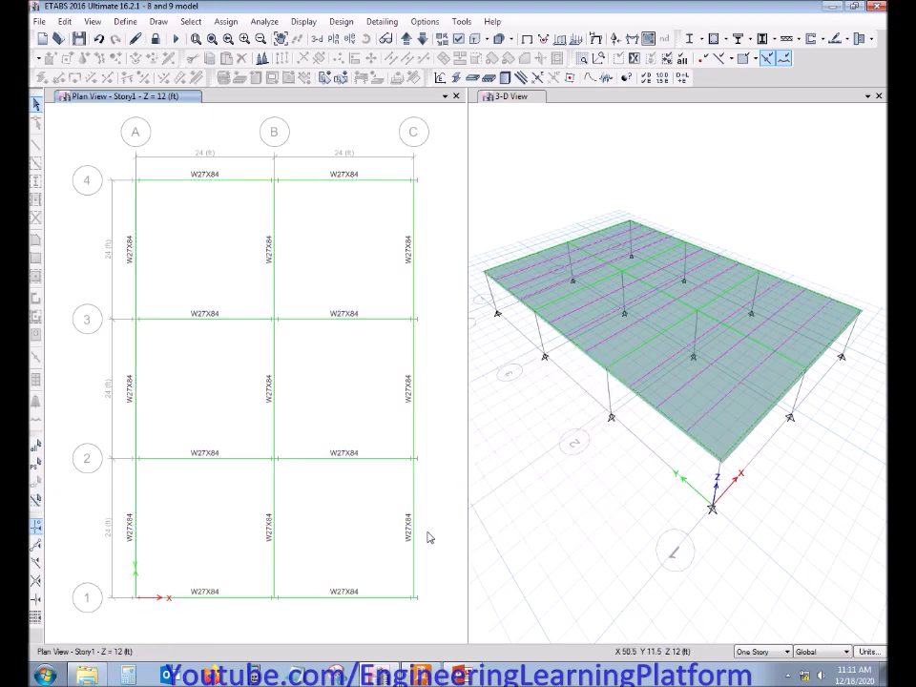
Step: Hide the W27X84 beams along grid lines A, B and C in the plan view and close the 3-D view
left_click_drag(387, 556, 96, 508)
left_click_drag(434, 408, 113, 363)
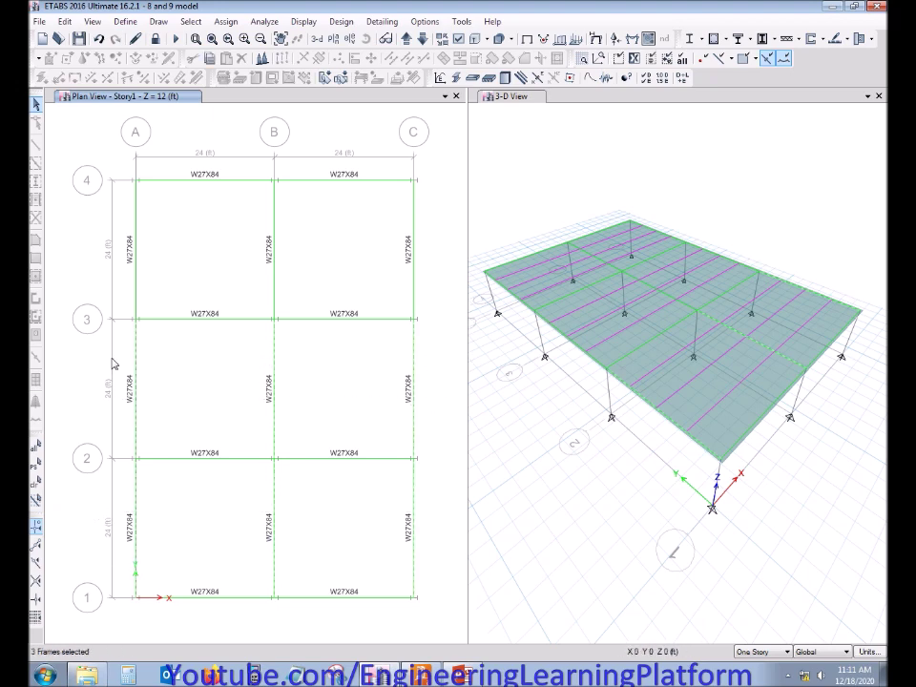
left_click_drag(427, 258, 114, 236)
right_click(229, 238)
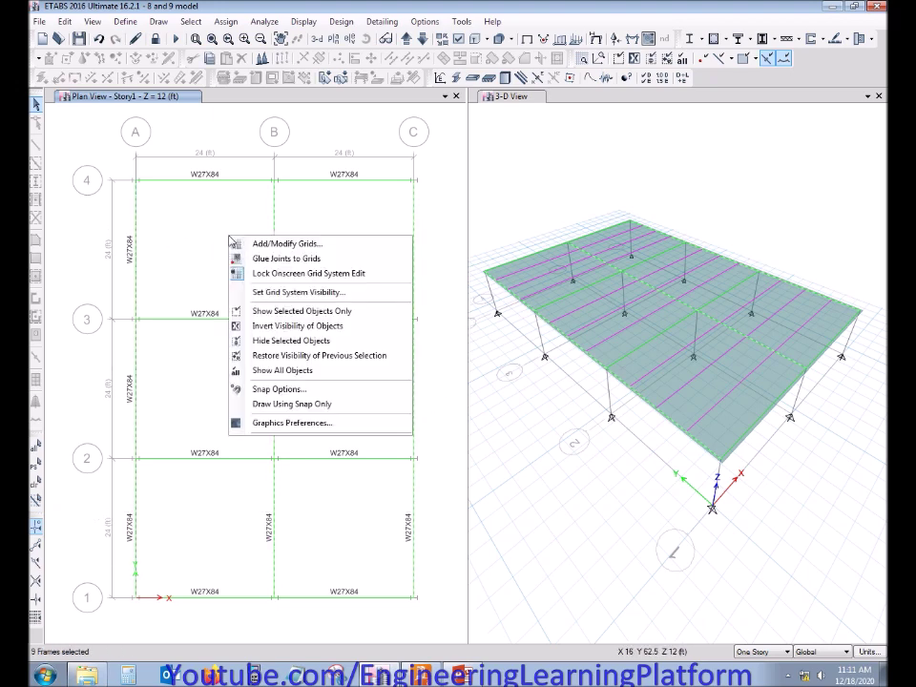
left_click(285, 341)
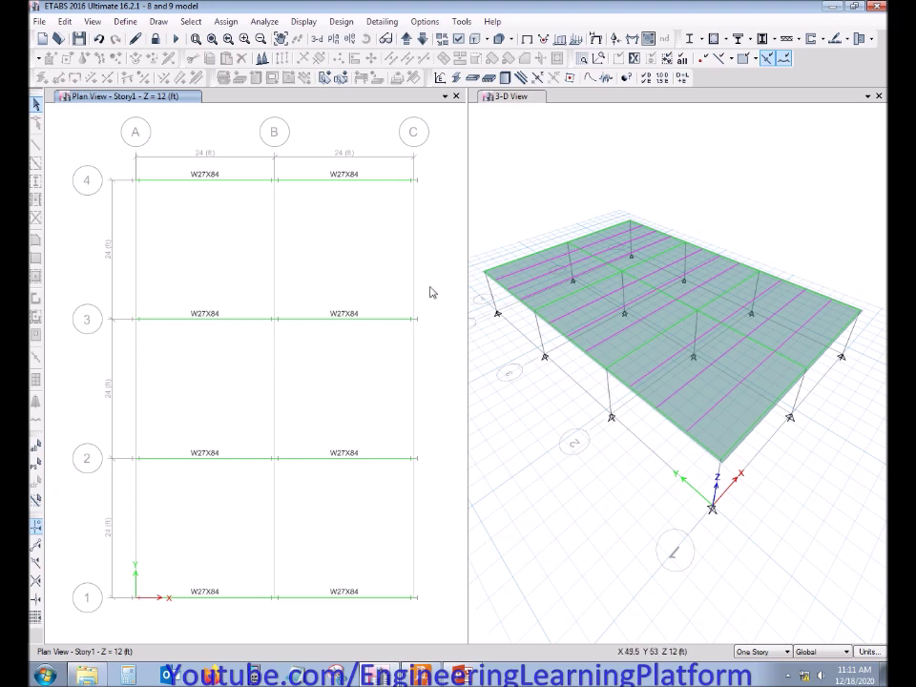
left_click(860, 93)
left_click(879, 97)
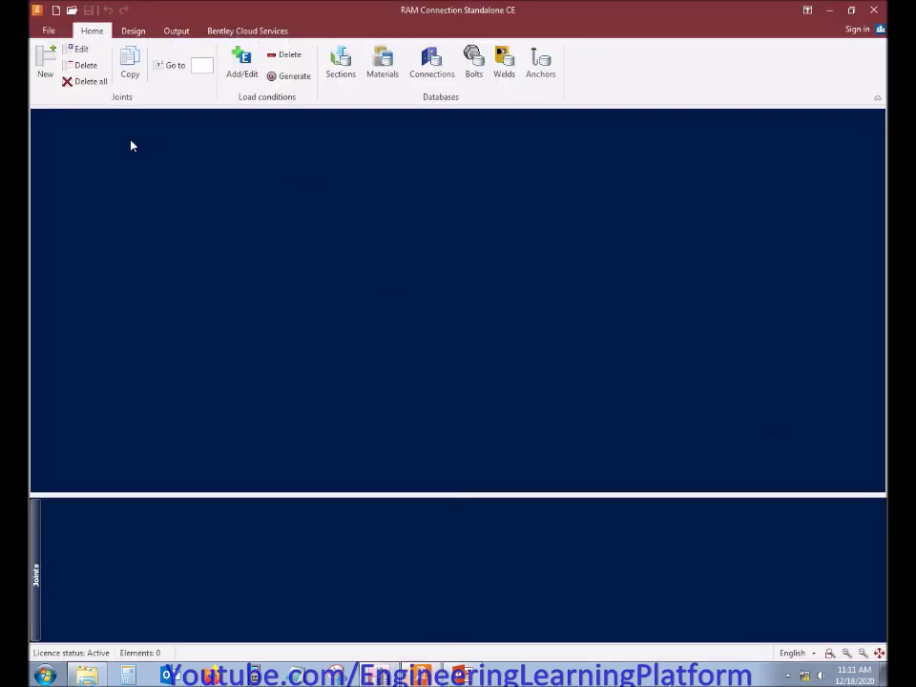
Step: Start a new joint in RAM Connection with structural type Frame, joint BCF, no opposite beam, and column end set to Yes
left_click(42, 62)
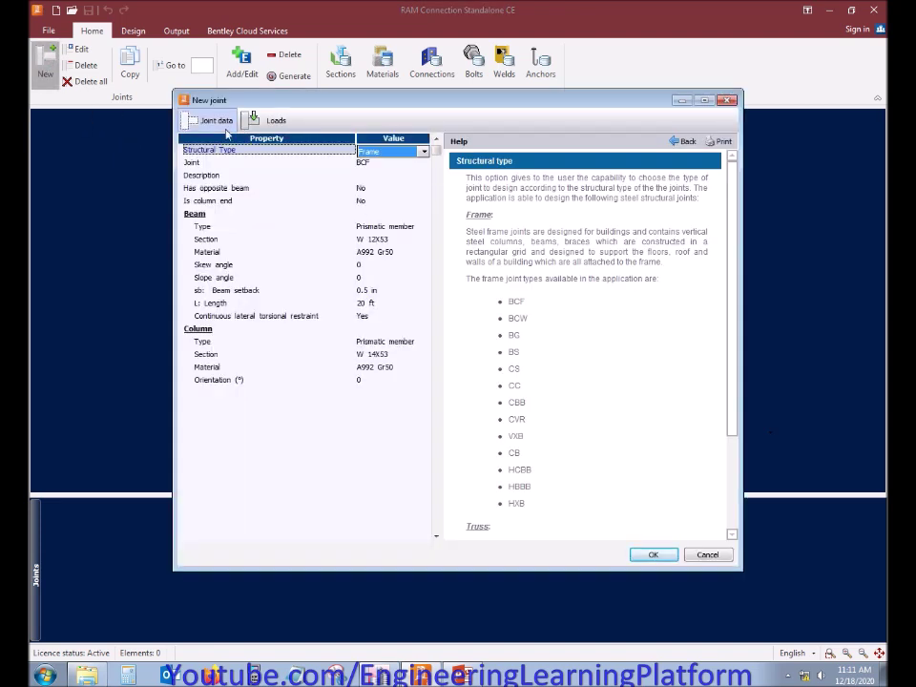
left_click(425, 152)
left_click(405, 159)
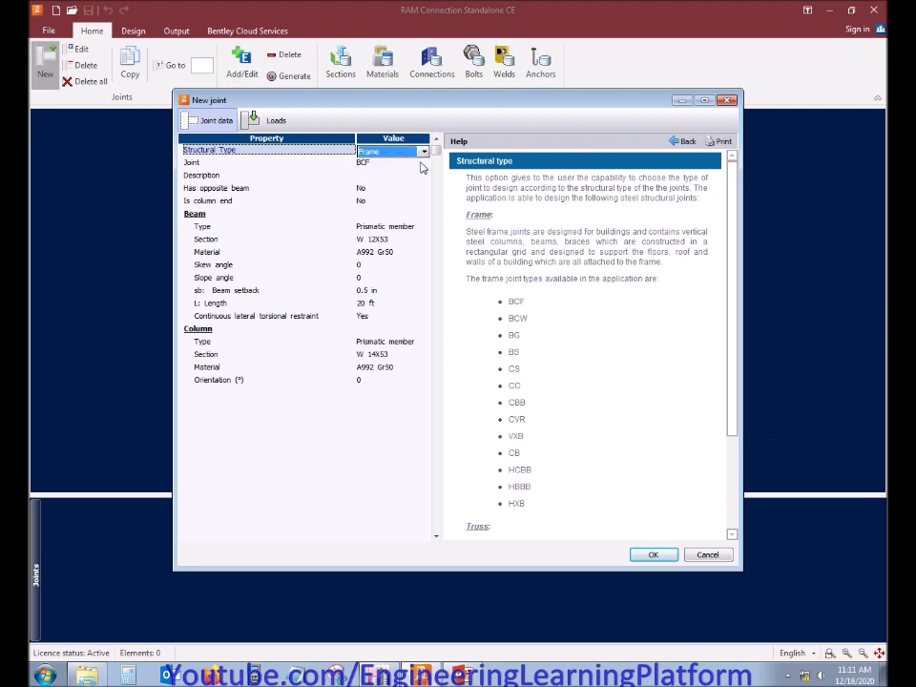
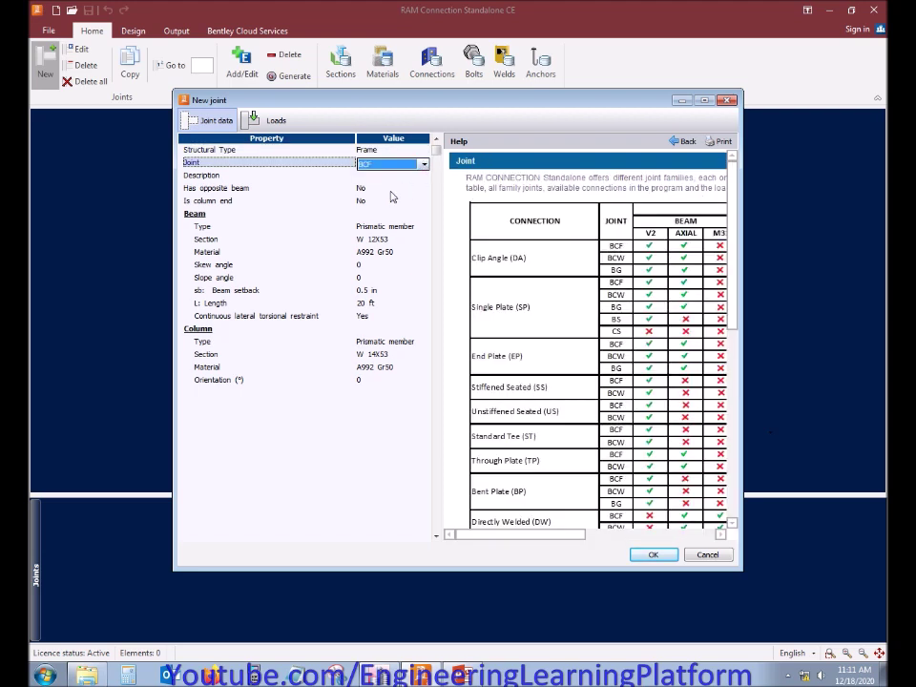
left_click(395, 189)
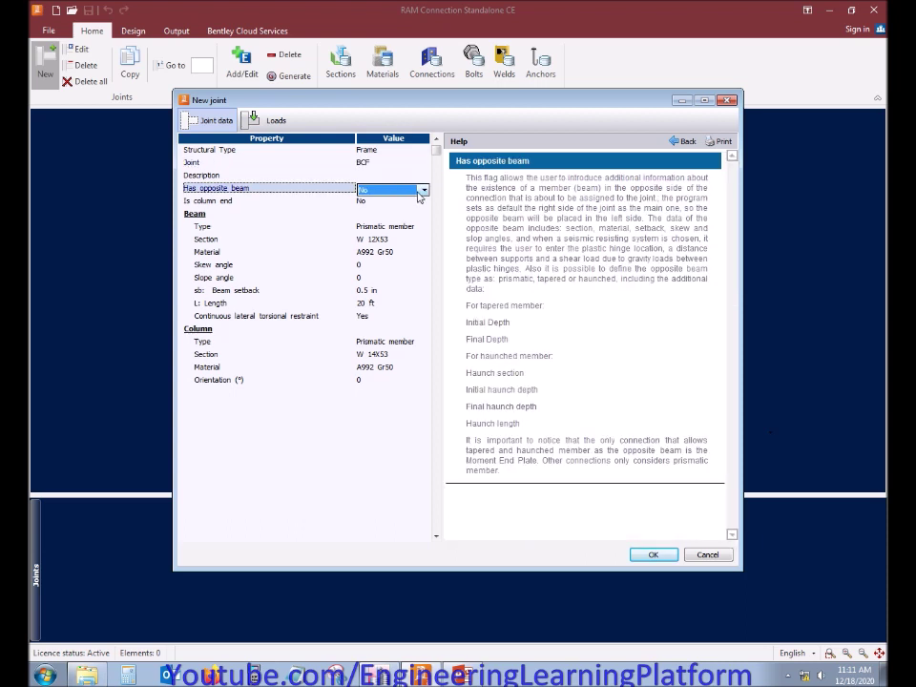
left_click(421, 201)
left_click(424, 202)
left_click(395, 223)
Step: Set the new joint's beam section to W 27X84 from the United States W table
left_click(396, 239)
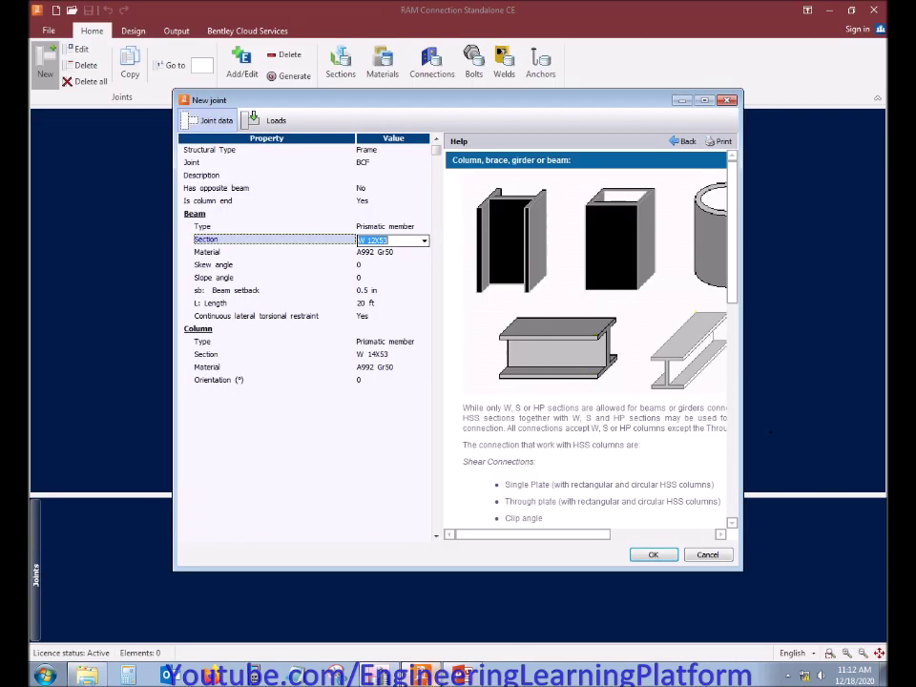
left_click(424, 242)
scroll(527, 359, "down", 20)
scroll(536, 365, "down", 15)
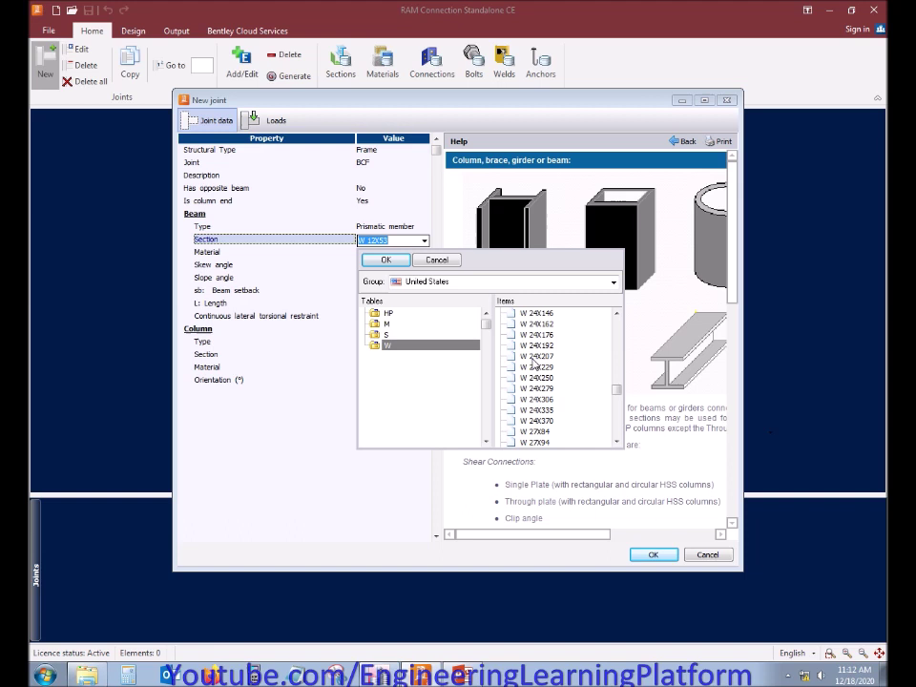
left_click(537, 432)
left_click(379, 258)
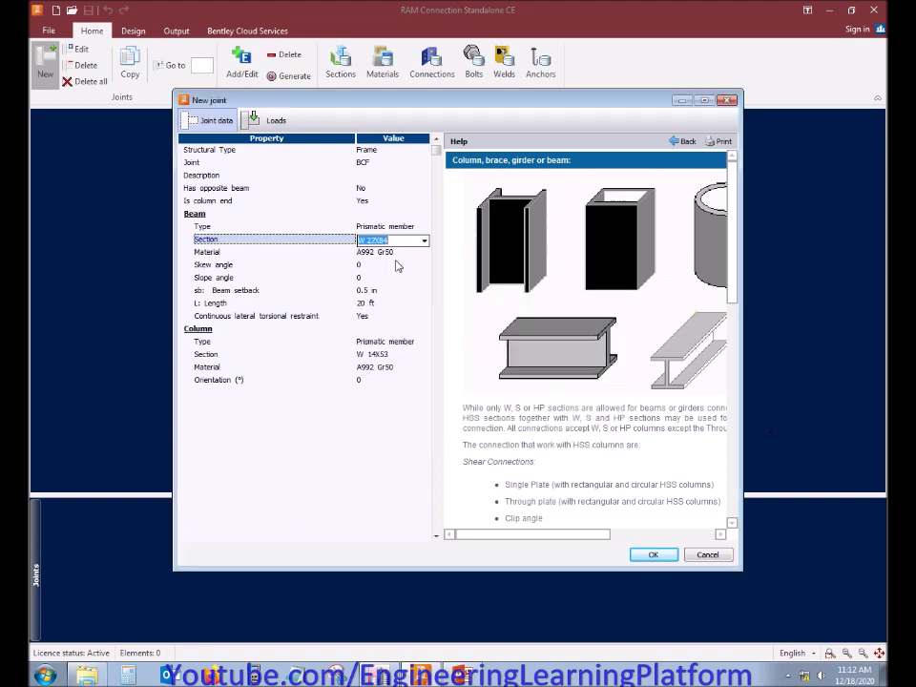
Step: Look up the length of the grid 3 beam between A and B in ETABS, then create the RAM Connection joint with beam length 24 ft
left_click(399, 253)
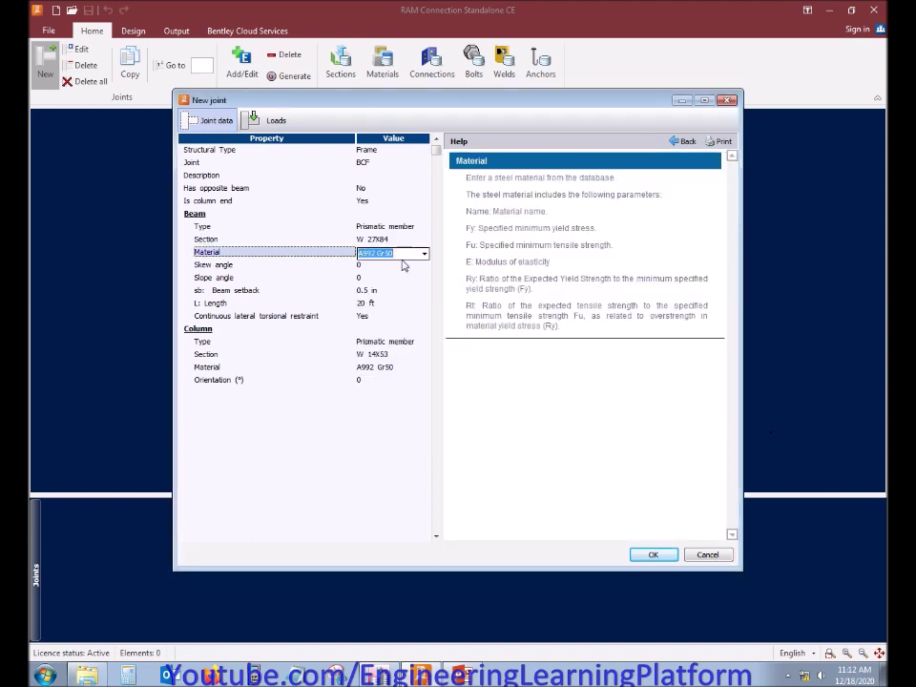
left_click(385, 303)
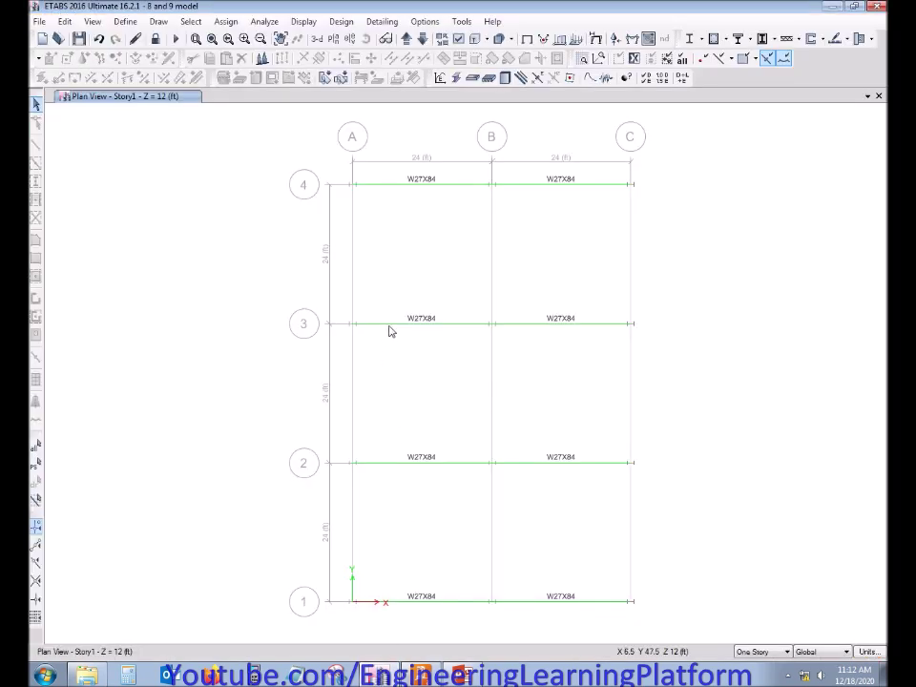
right_click(388, 325)
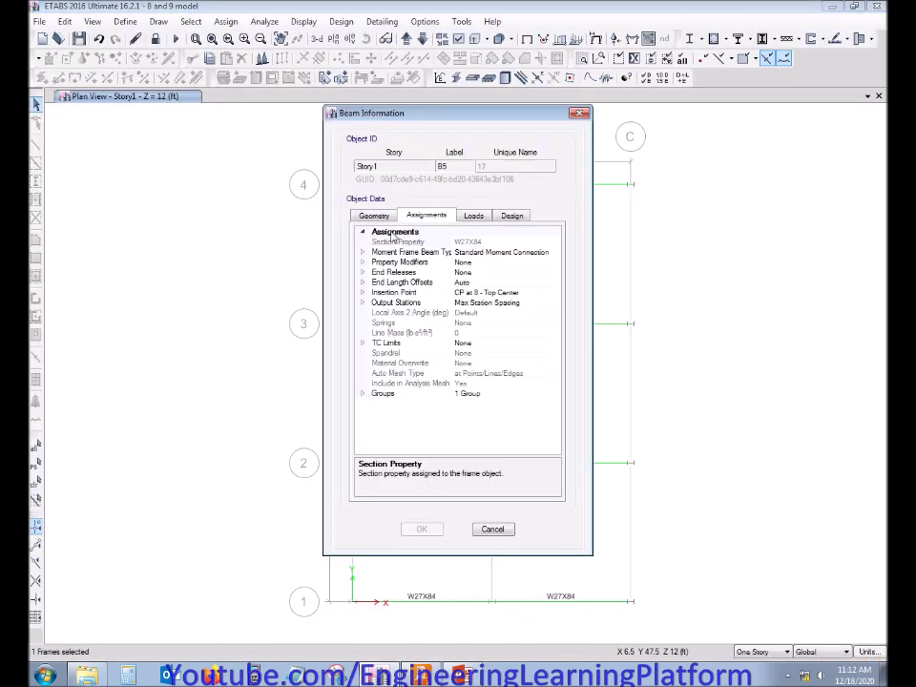
left_click(382, 217)
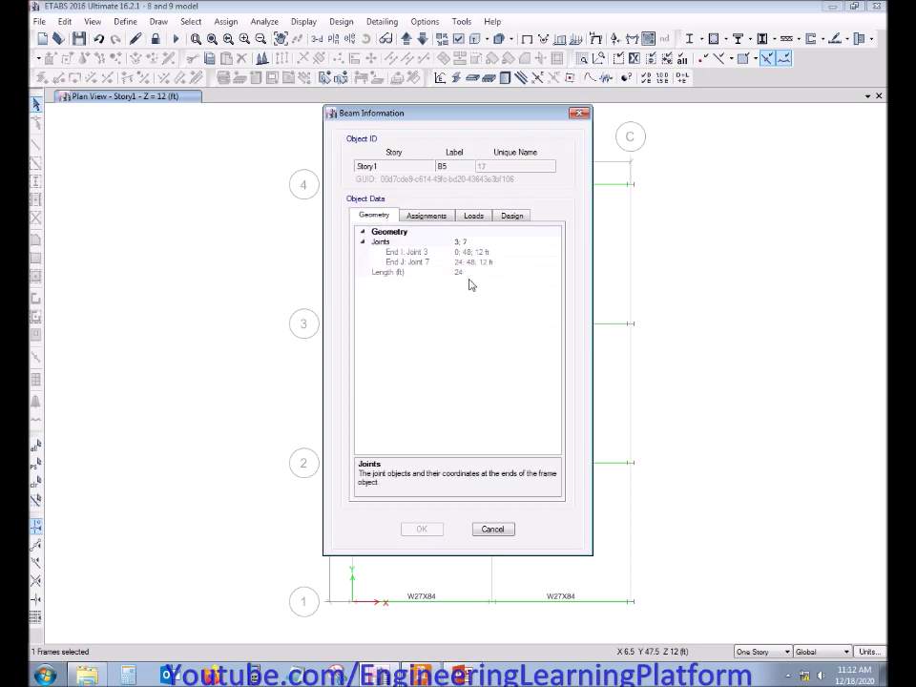
left_click(492, 529)
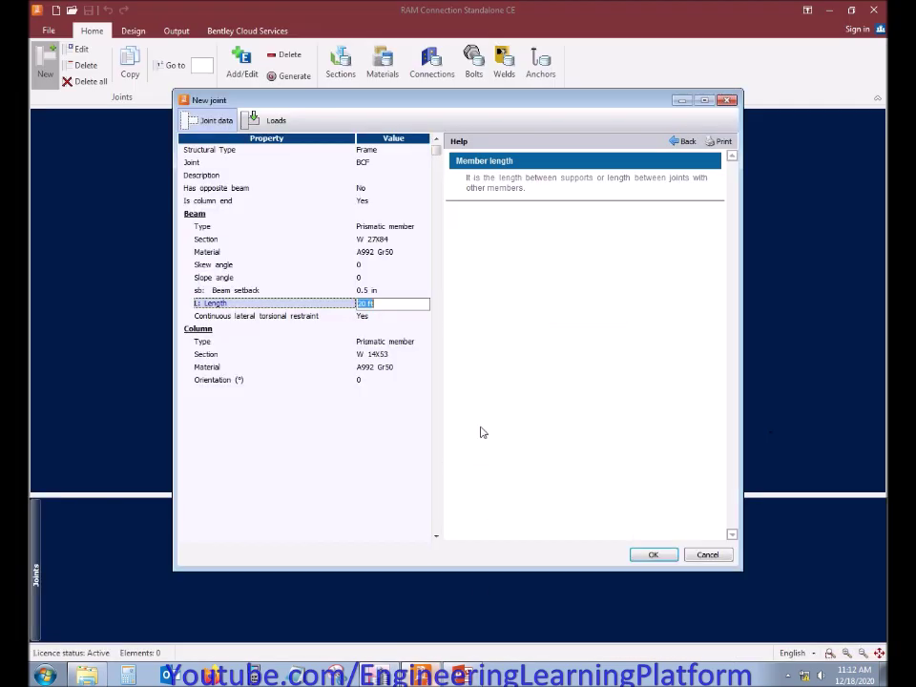
key("Return")
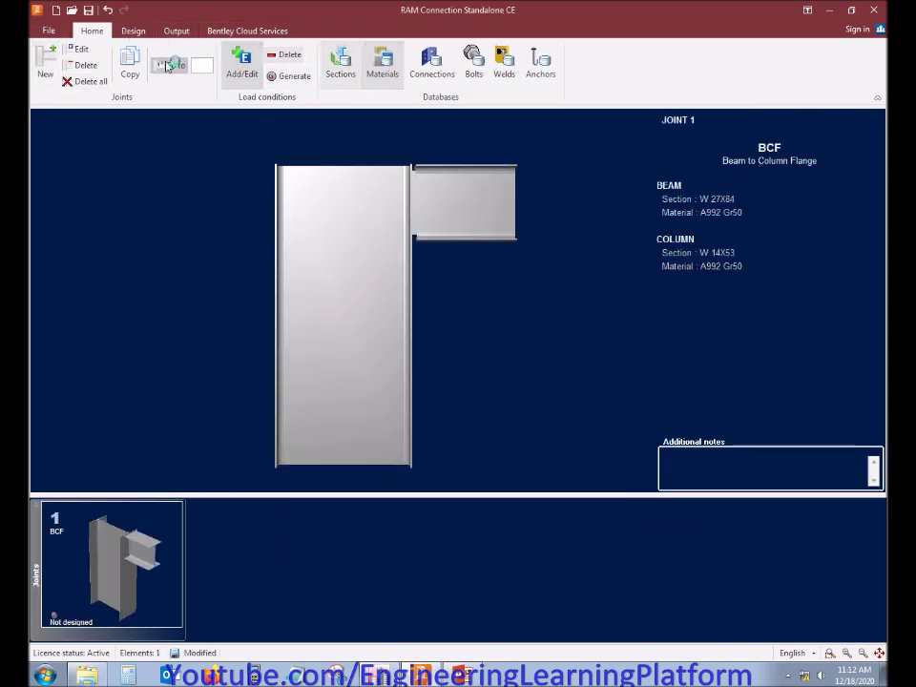
Step: Reopen joint 1's data in RAM Connection and check its column section against the column labels in the ETABS 3-D view of Story1
left_click(84, 49)
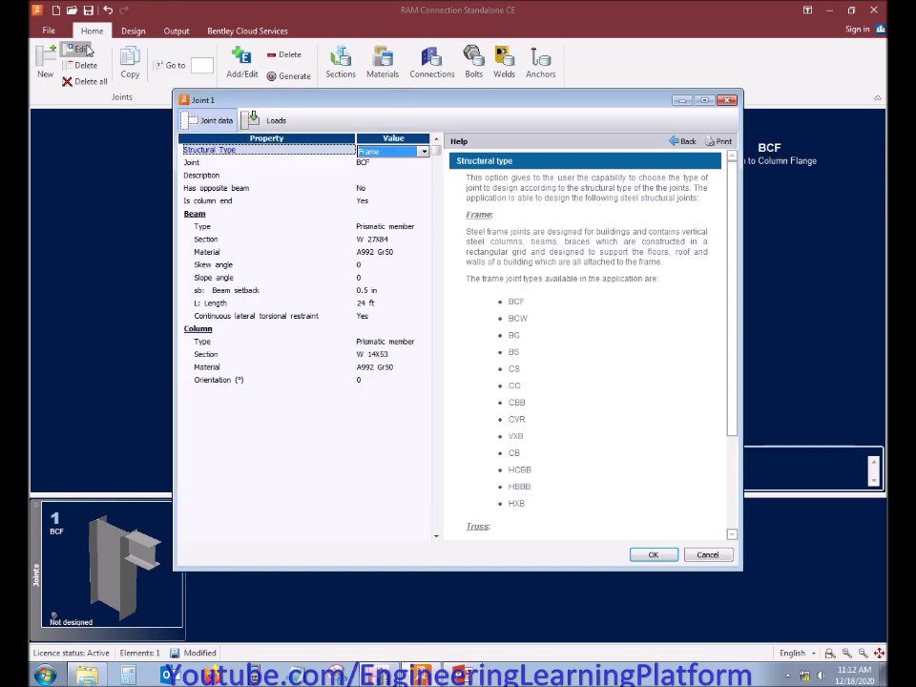
left_click(389, 353)
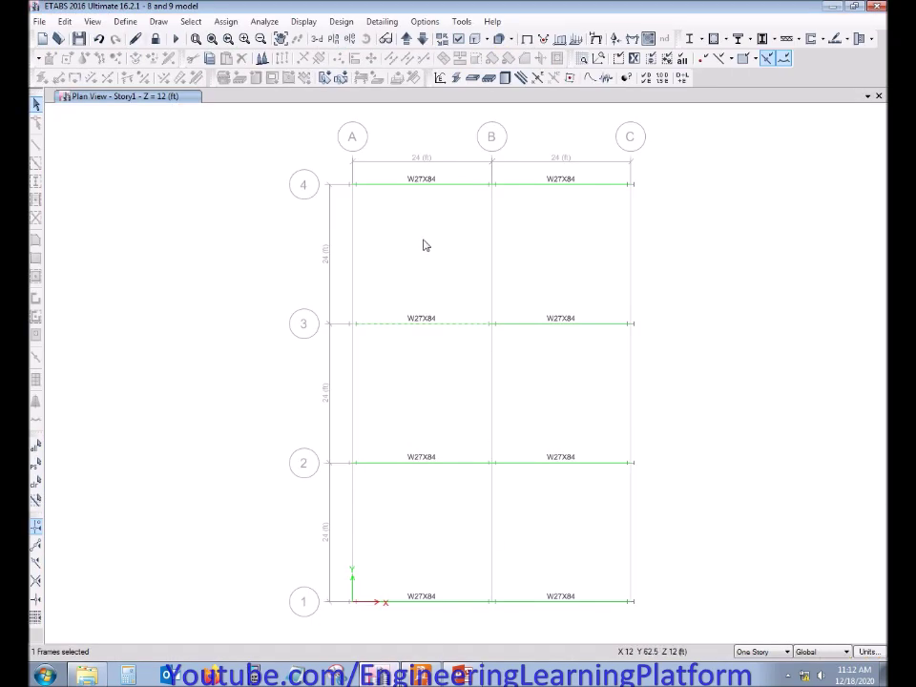
left_click(385, 39)
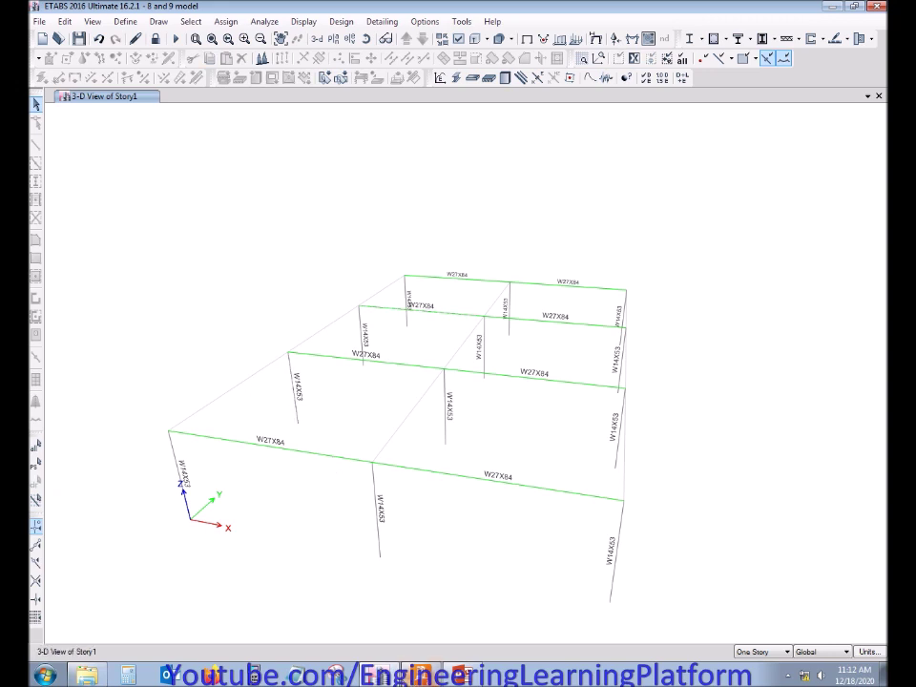
left_click(425, 676)
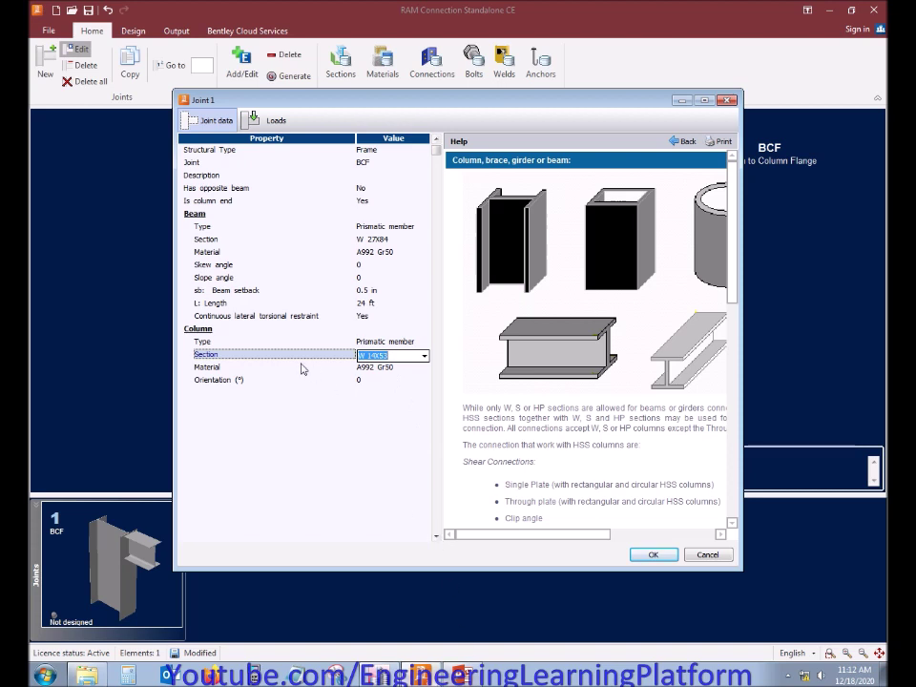
Step: Accept joint 1's data, switch the ETABS view to the Story1 plan, and return to RAM Connection
left_click(651, 554)
left_click_drag(501, 345, 472, 345)
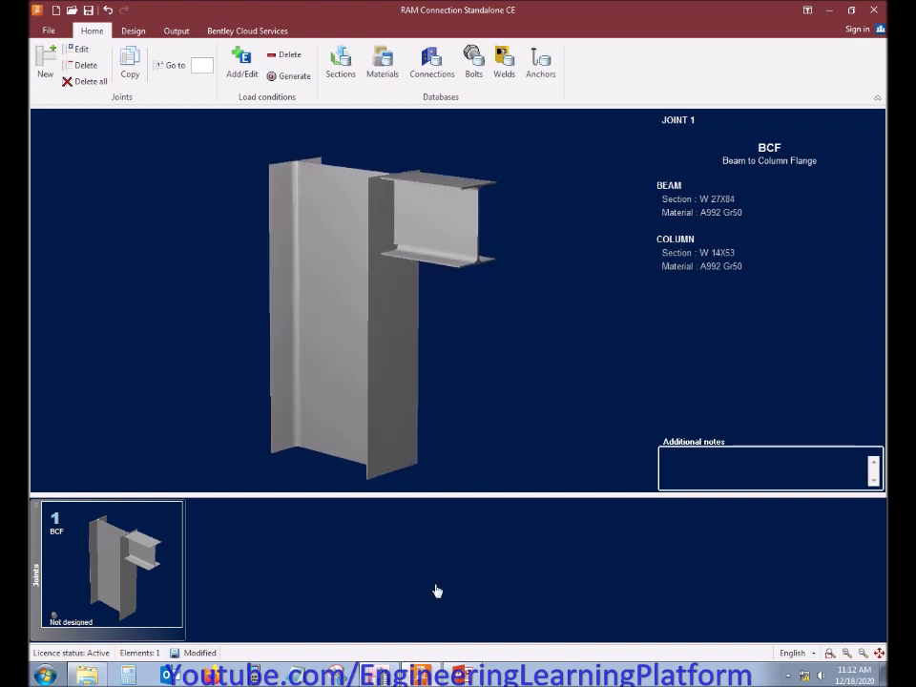
key("alt+Tab")
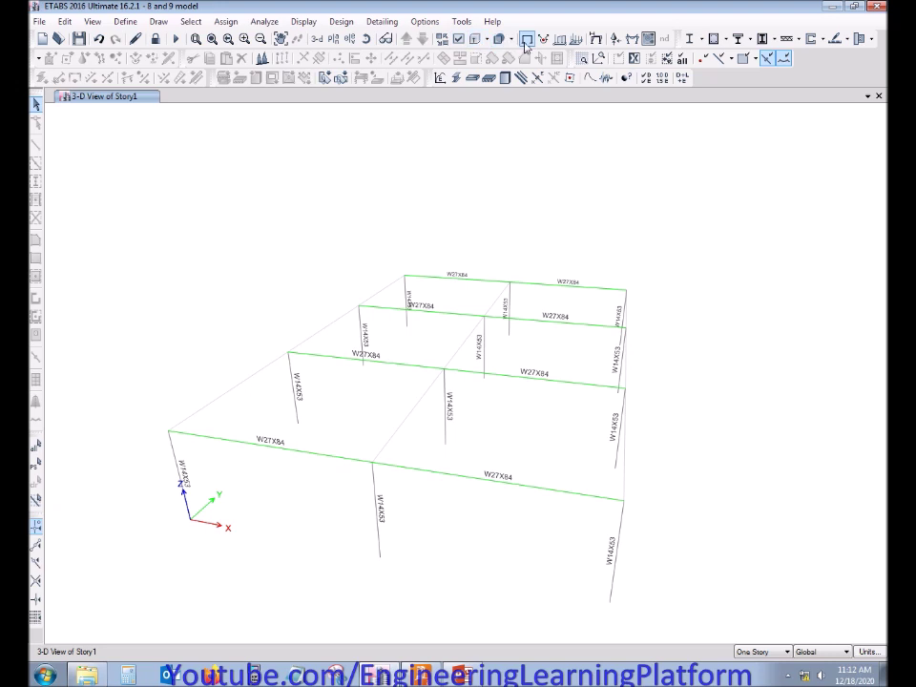
left_click(333, 39)
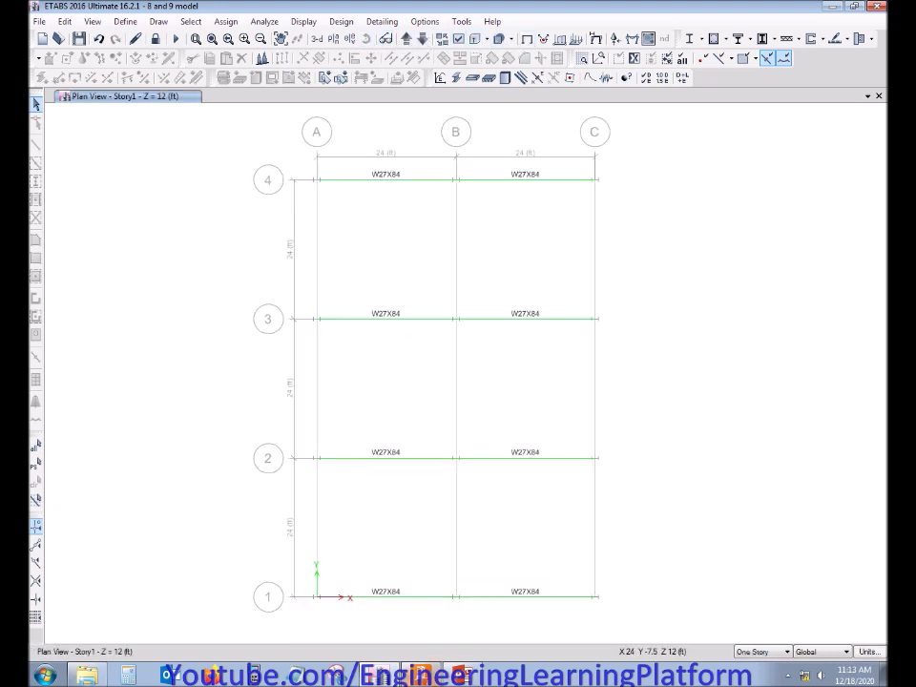
key("alt+Tab")
left_click_drag(314, 329, 320, 337)
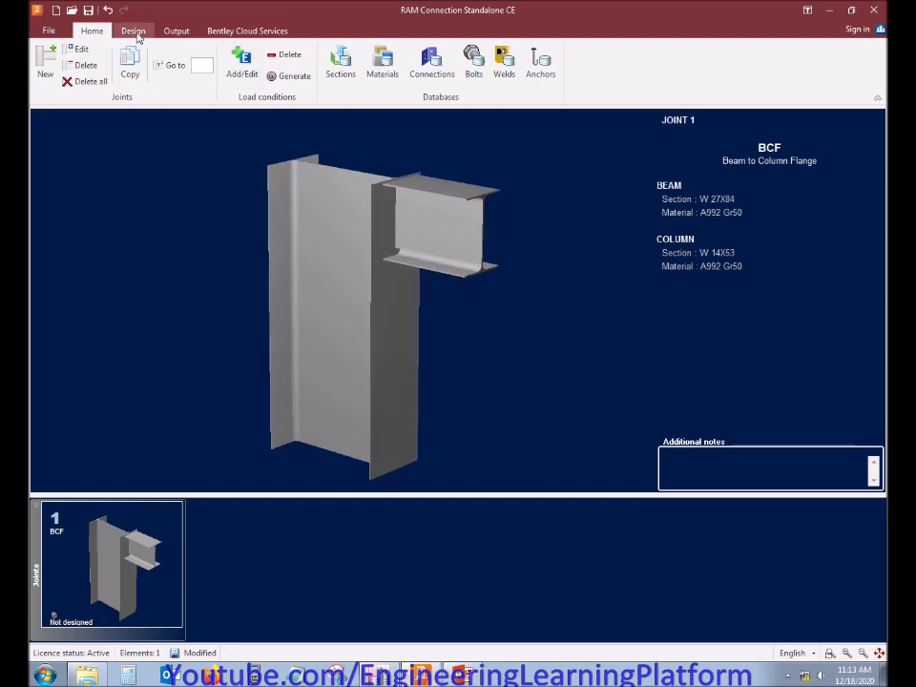
Step: Save the RAM Connection file as 8 in the Model for 8 and 9 folder under Downloads > Ram connections (youtube)
left_click(90, 9)
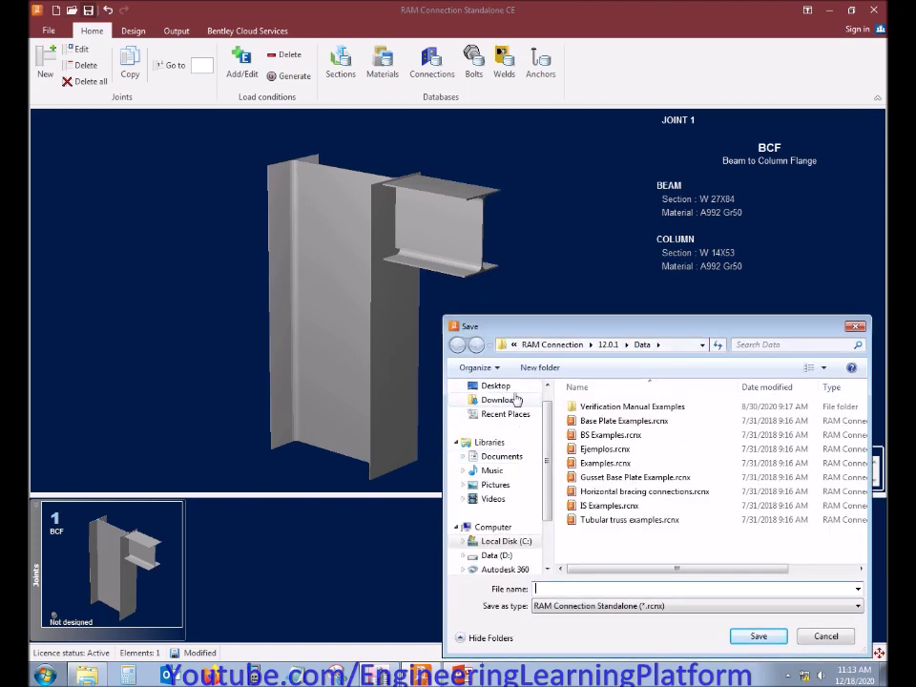
left_click(515, 401)
double_click(623, 435)
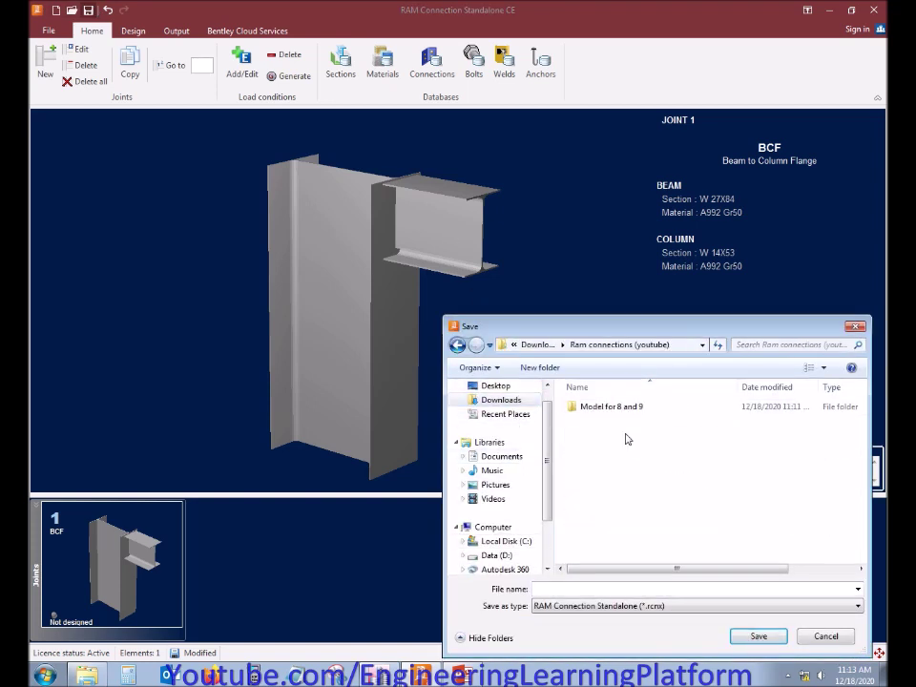
double_click(619, 408)
left_click(676, 587)
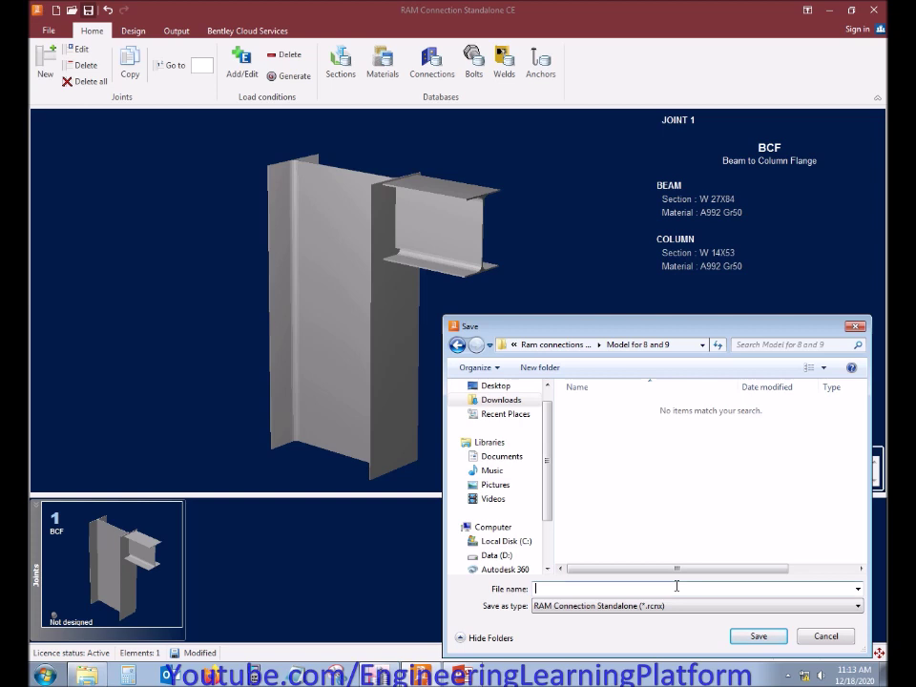
type("8")
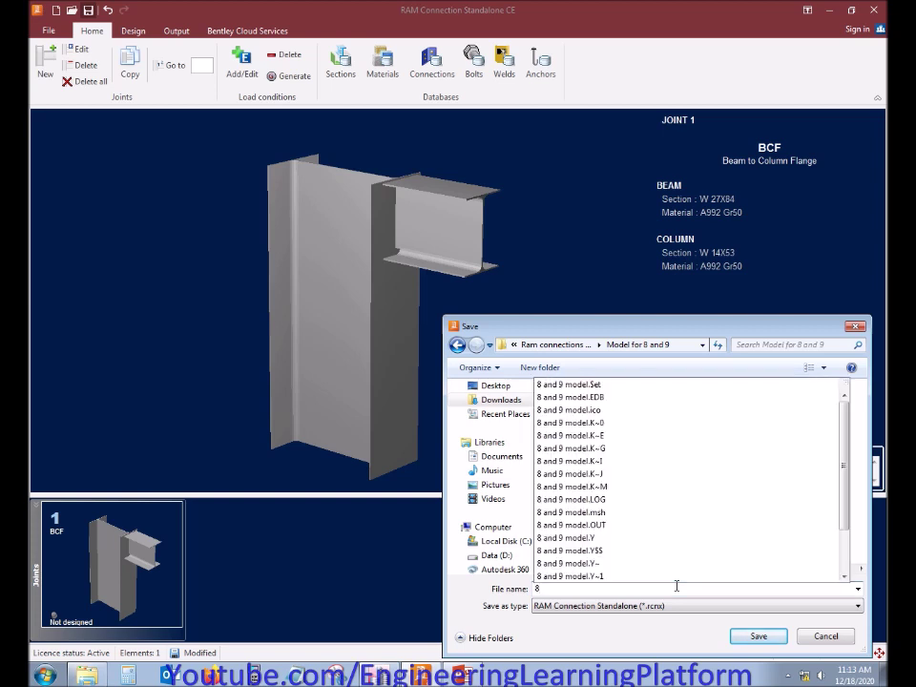
left_click(758, 635)
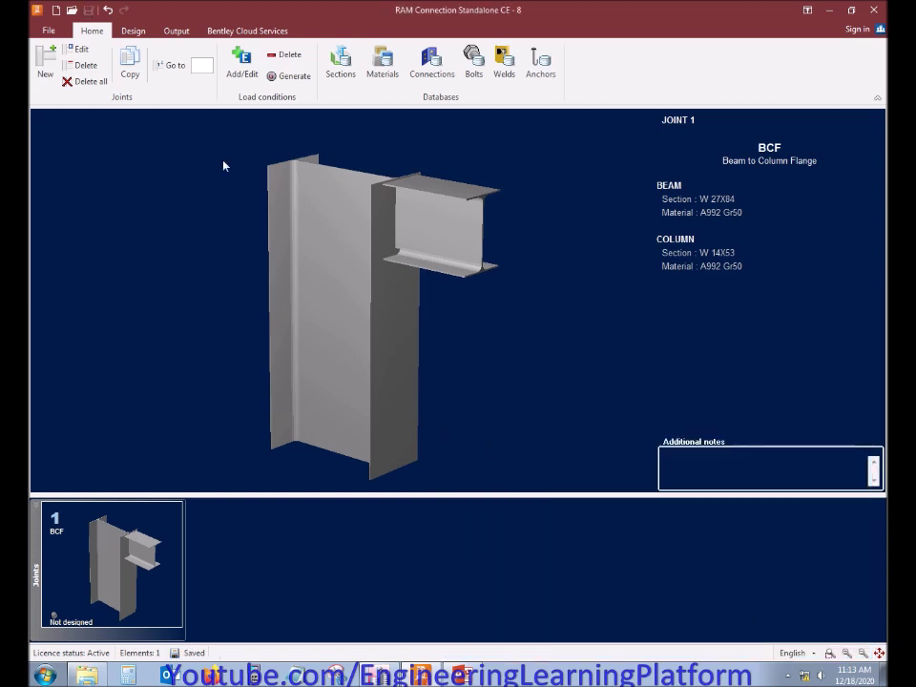
Step: Add the Live Load (LL), Seismic in X (EQx) and Seismic in Z (EQz) cases to the load conditions
left_click(247, 79)
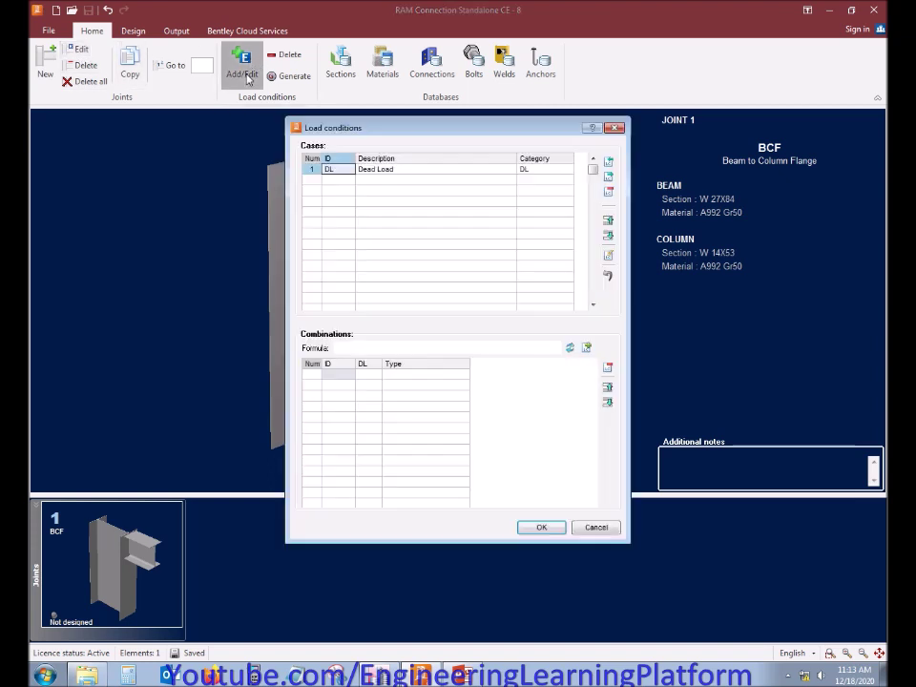
left_click(606, 169)
left_click(341, 264)
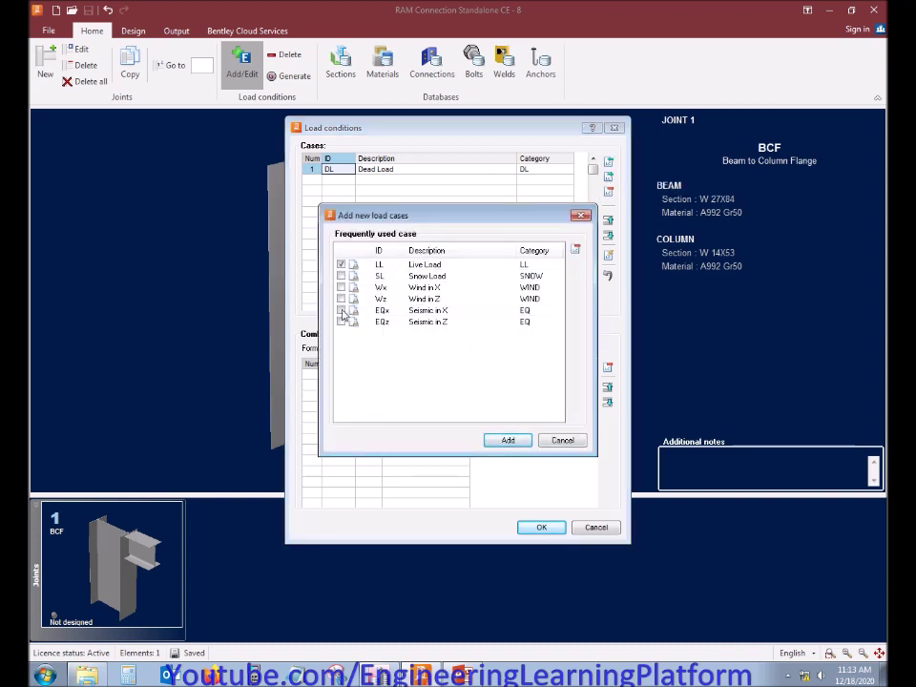
left_click(341, 310)
left_click(341, 322)
left_click(506, 441)
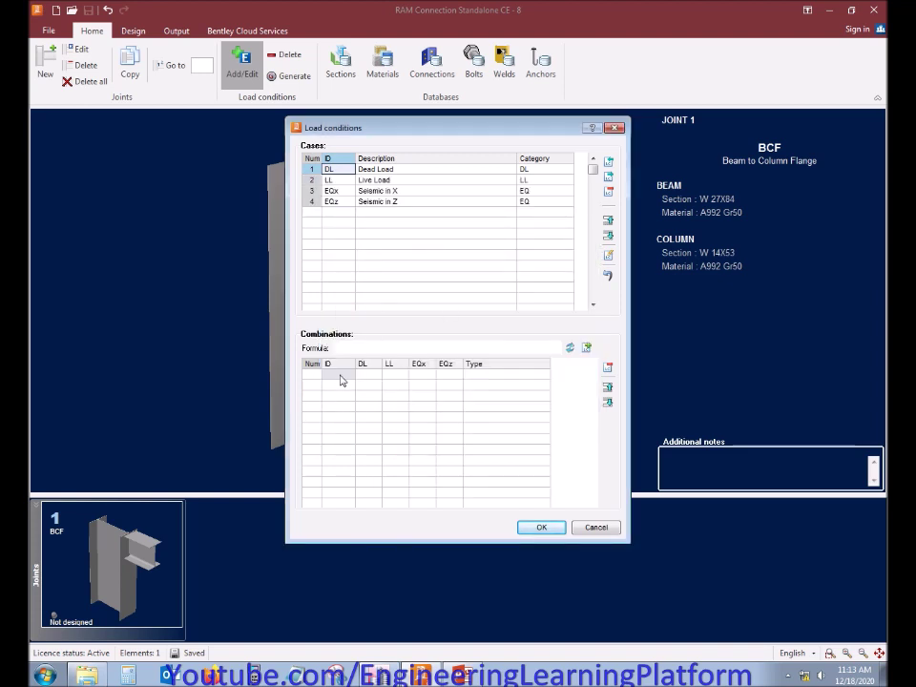
left_click(341, 377)
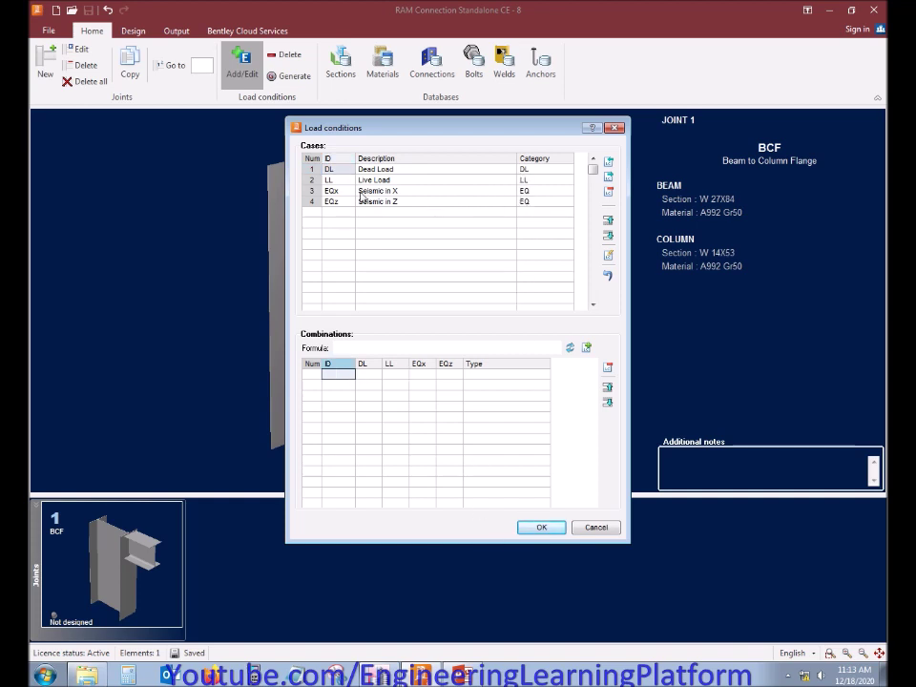
left_click(541, 527)
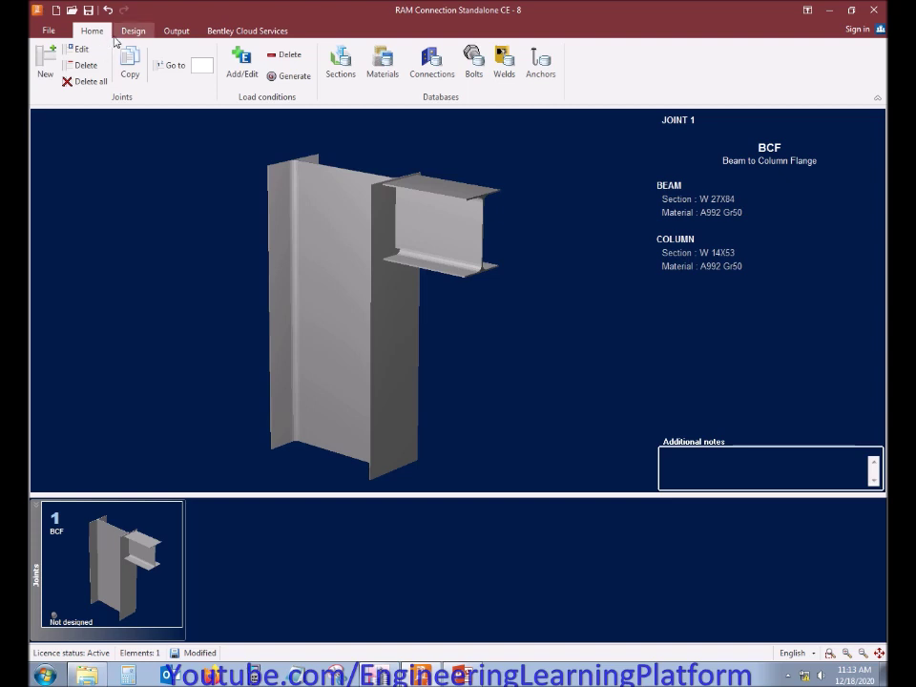
Step: Open joint 1's loads and examine the beam and column load columns alongside the load diagrams in the help
left_click(75, 53)
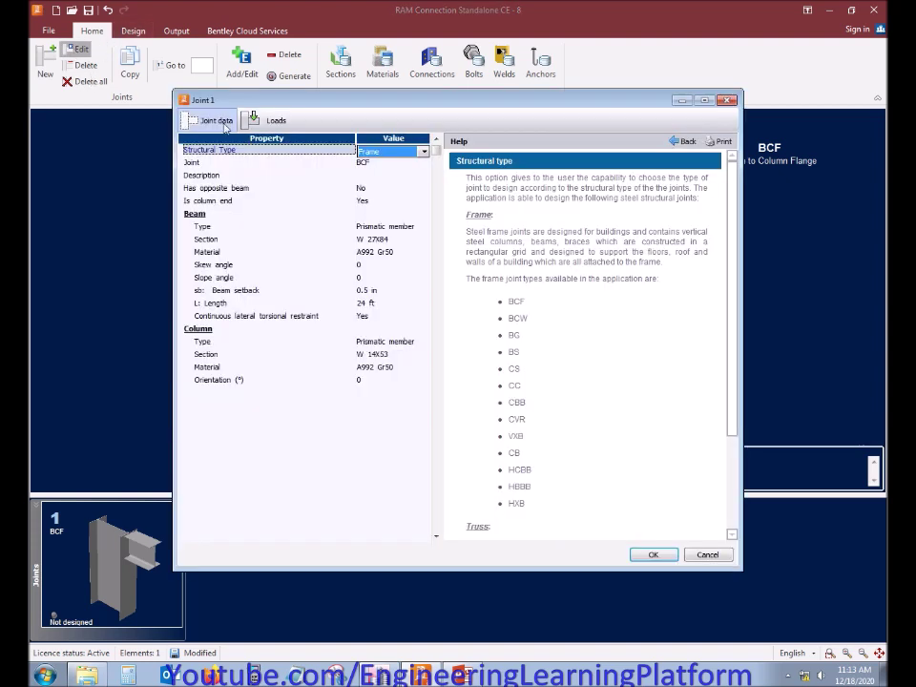
left_click(260, 122)
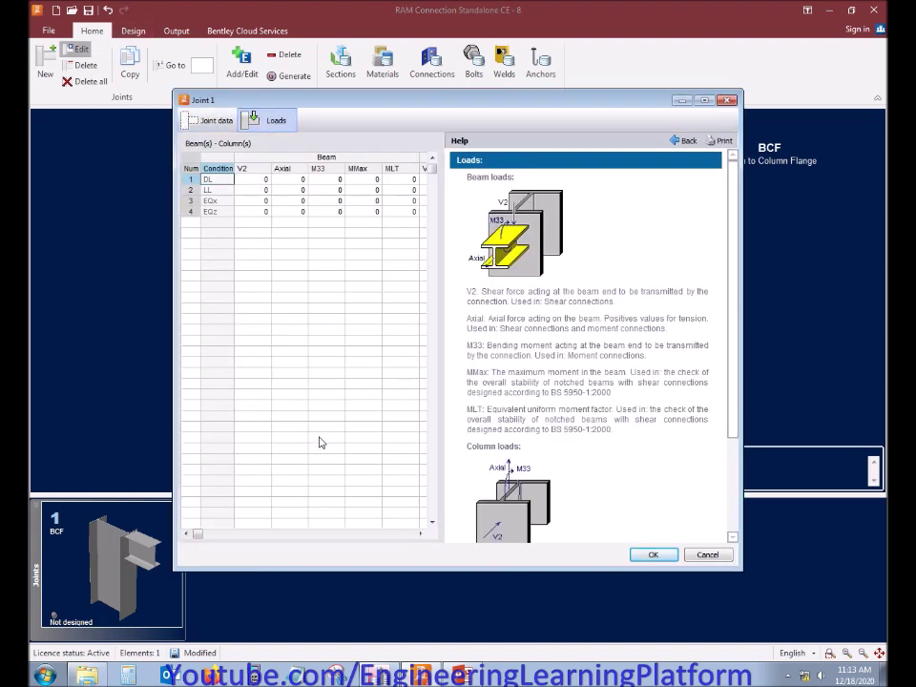
left_click_drag(441, 181, 553, 204)
left_click(253, 181)
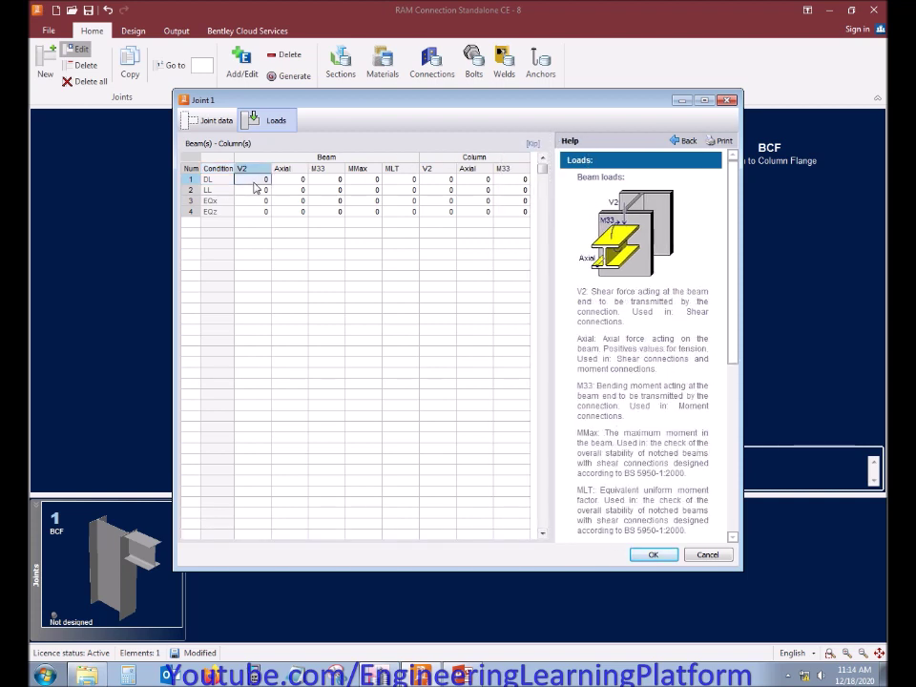
left_click(189, 181)
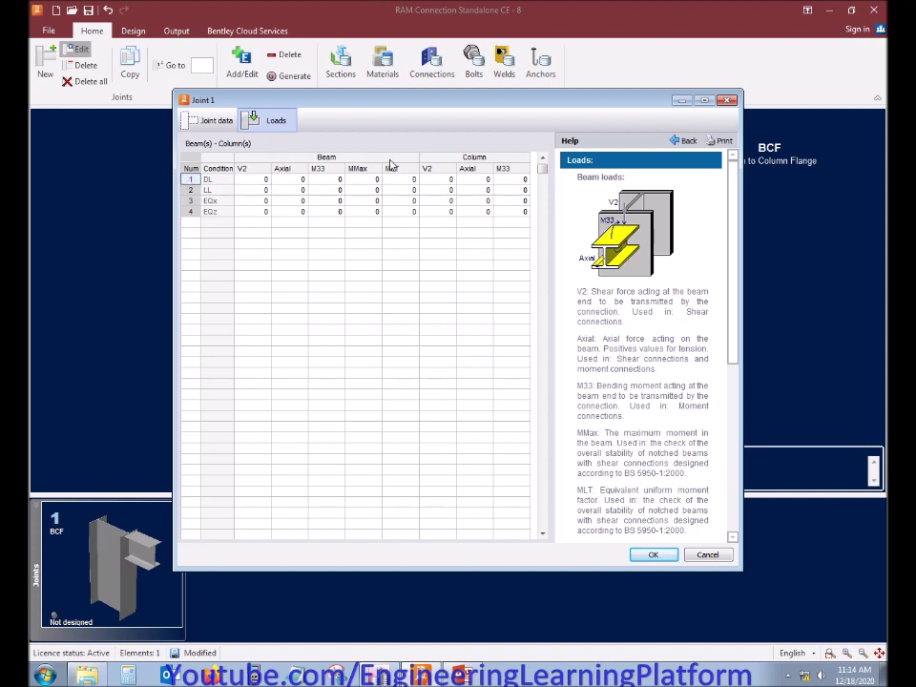
left_click_drag(552, 181, 425, 214)
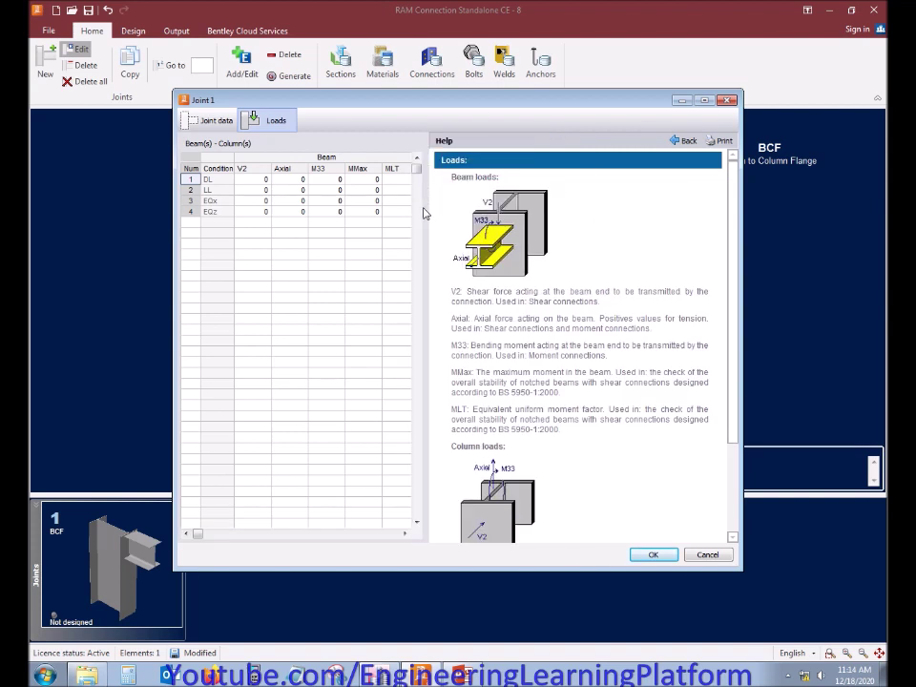
left_click_drag(427, 206, 367, 226)
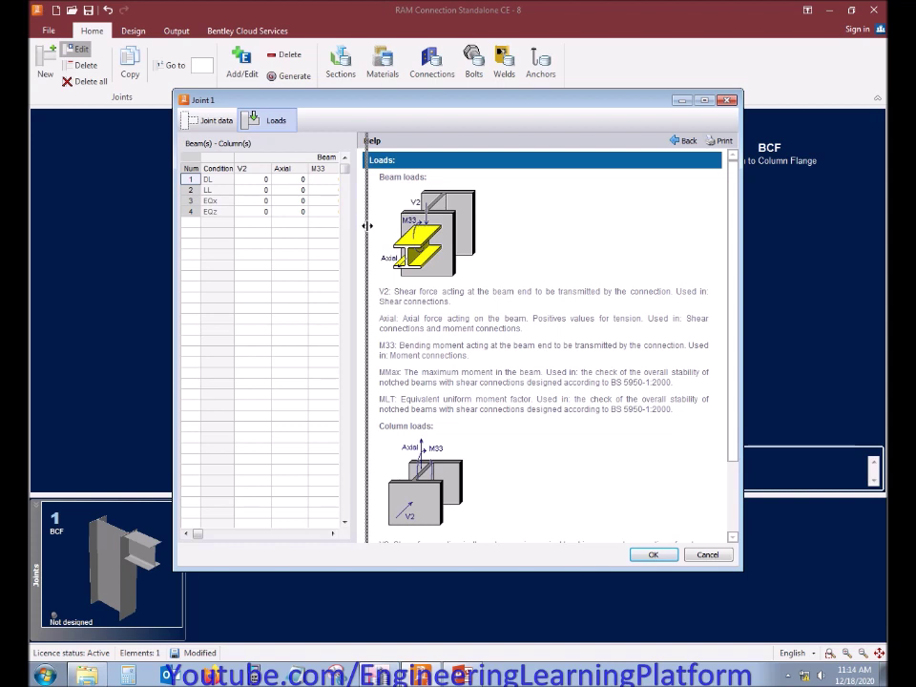
Step: Check the units of the beam's V2, Axial and M33 loads, and set the ETABS model to U.S. Defaults units
left_click(254, 191)
left_click(255, 181)
key("Right")
key("Right")
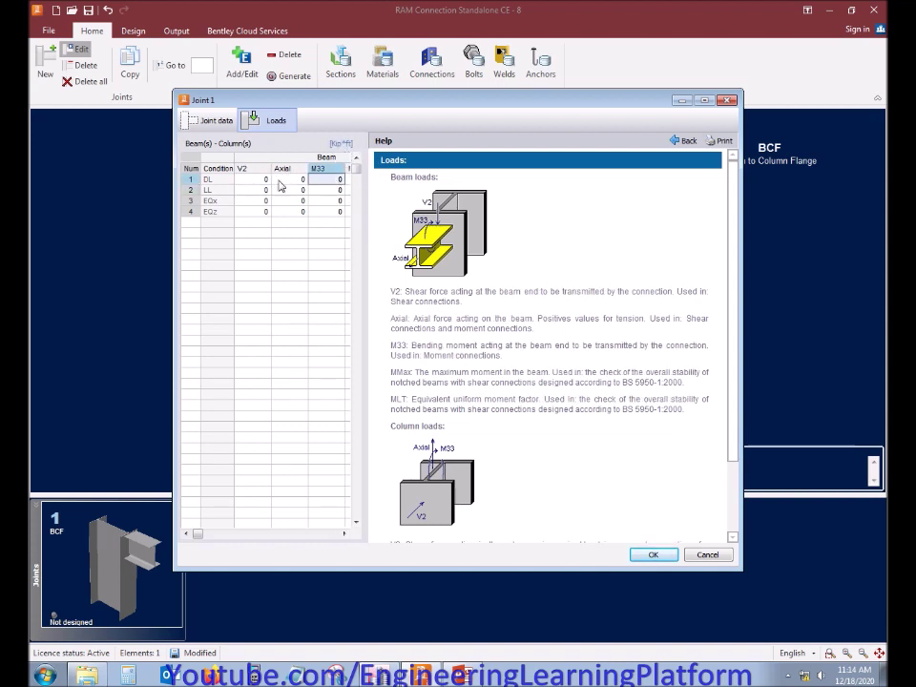
left_click(250, 181)
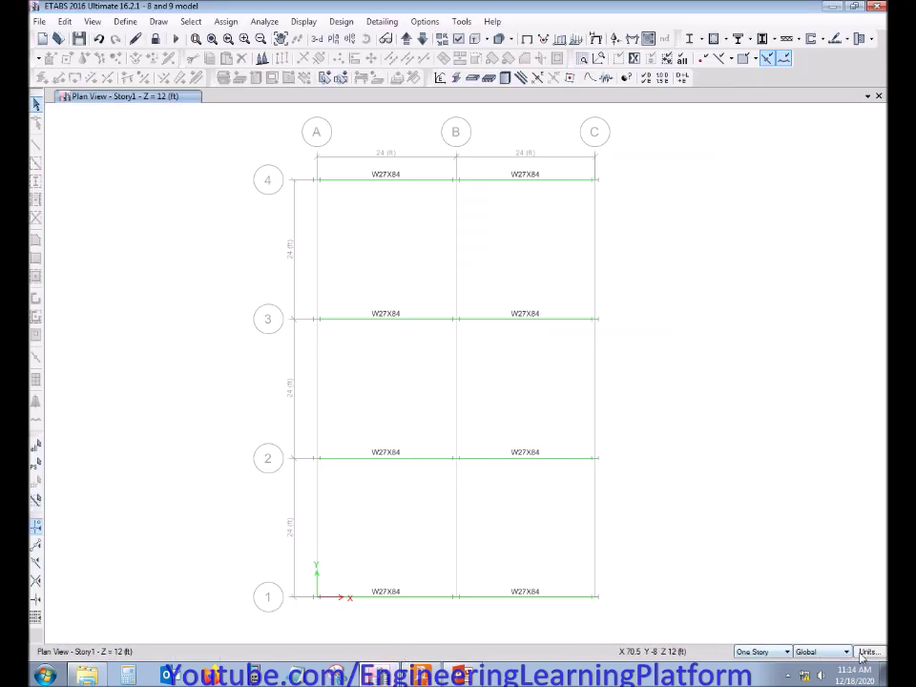
left_click(876, 654)
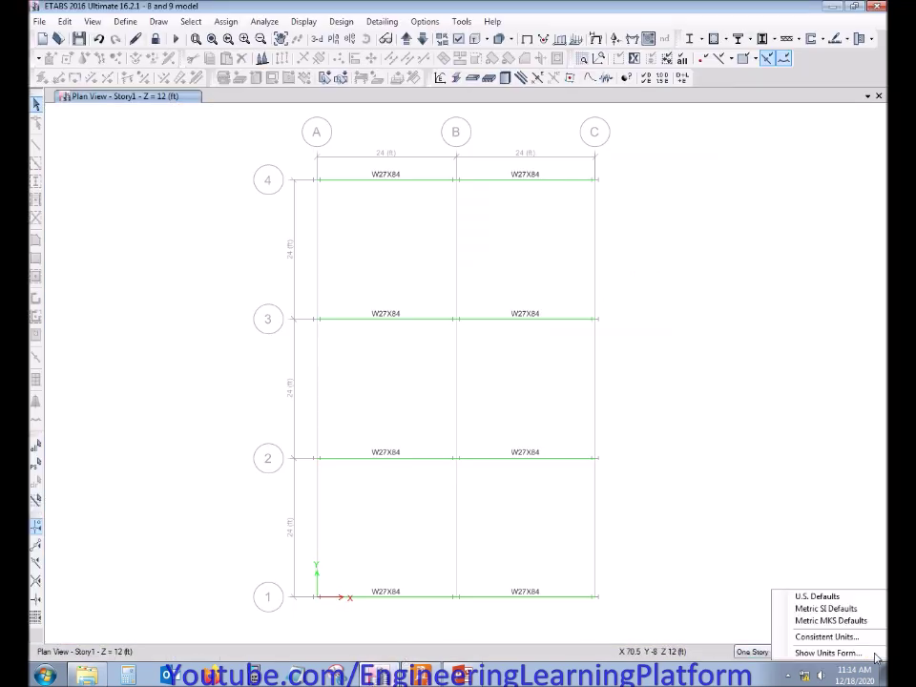
left_click(821, 599)
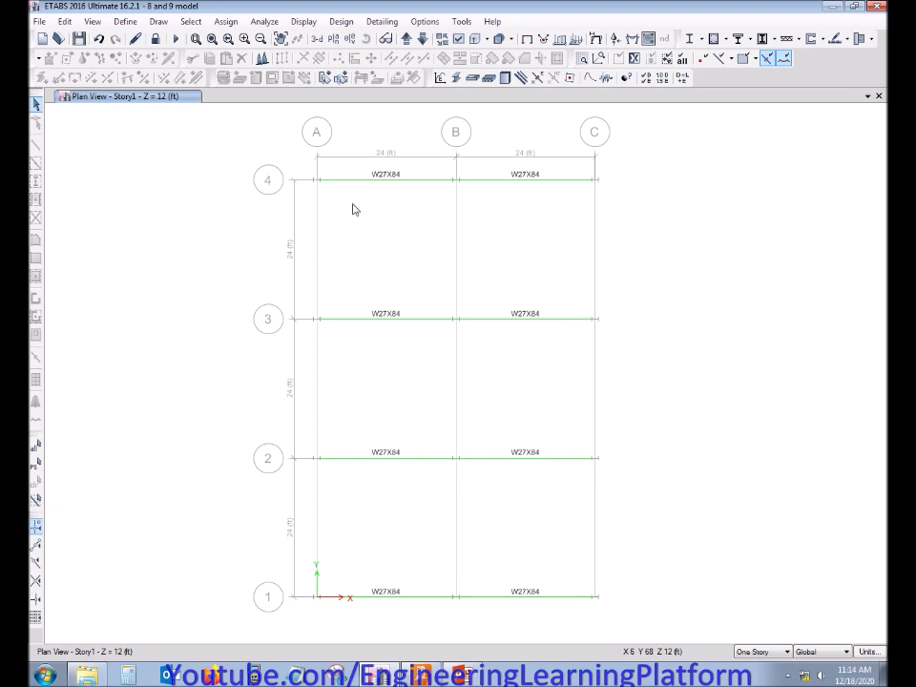
Step: Display the Dead case Moment 3-3 diagram for frames on the ETABS Story1 plan, with values at controlling stations
left_click(303, 21)
mouse_move(376, 105)
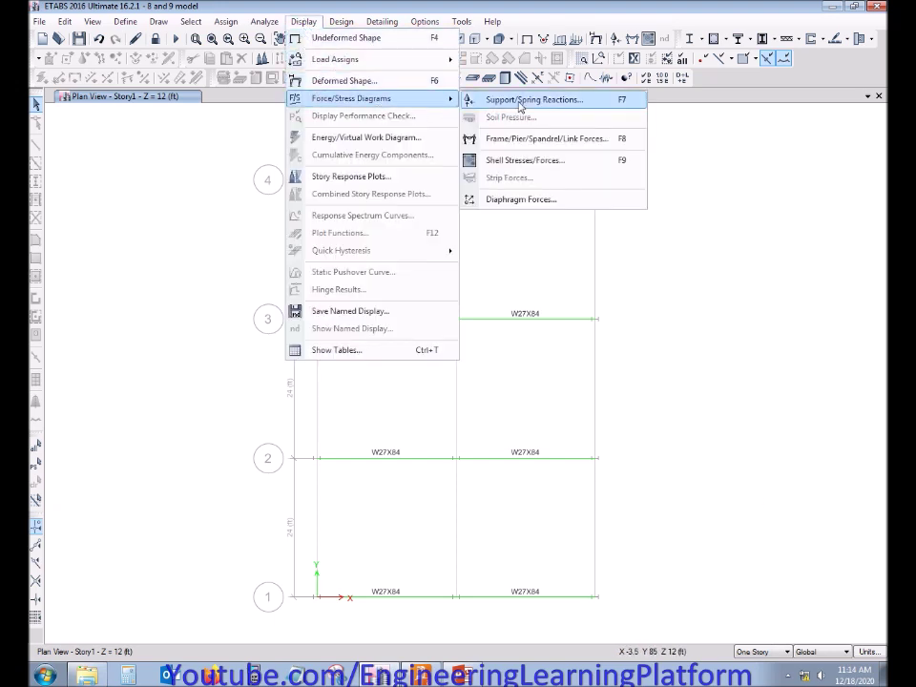
left_click(522, 141)
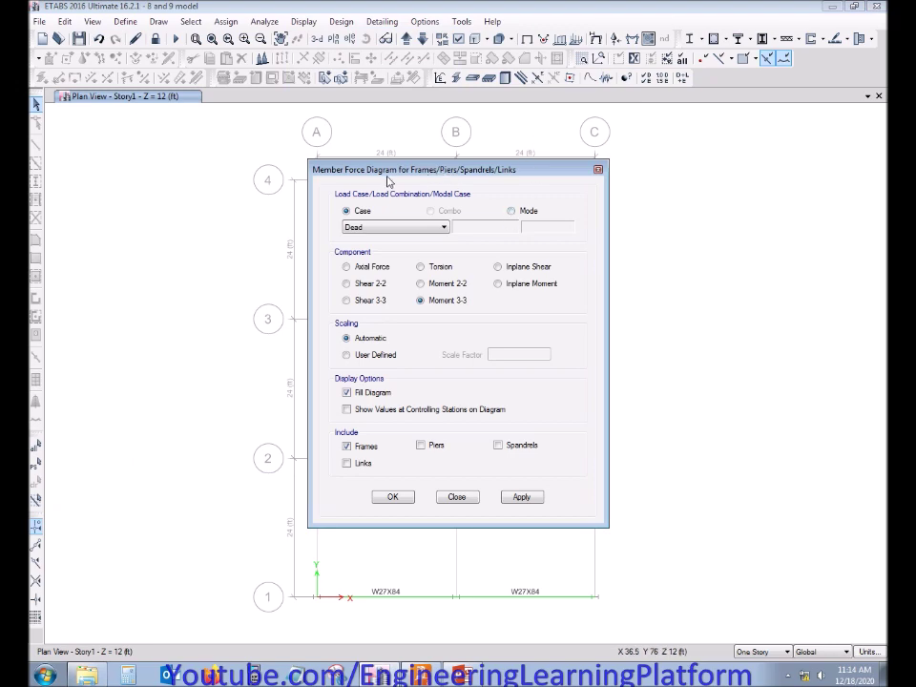
left_click_drag(362, 180, 658, 195)
left_click_drag(452, 243, 285, 236)
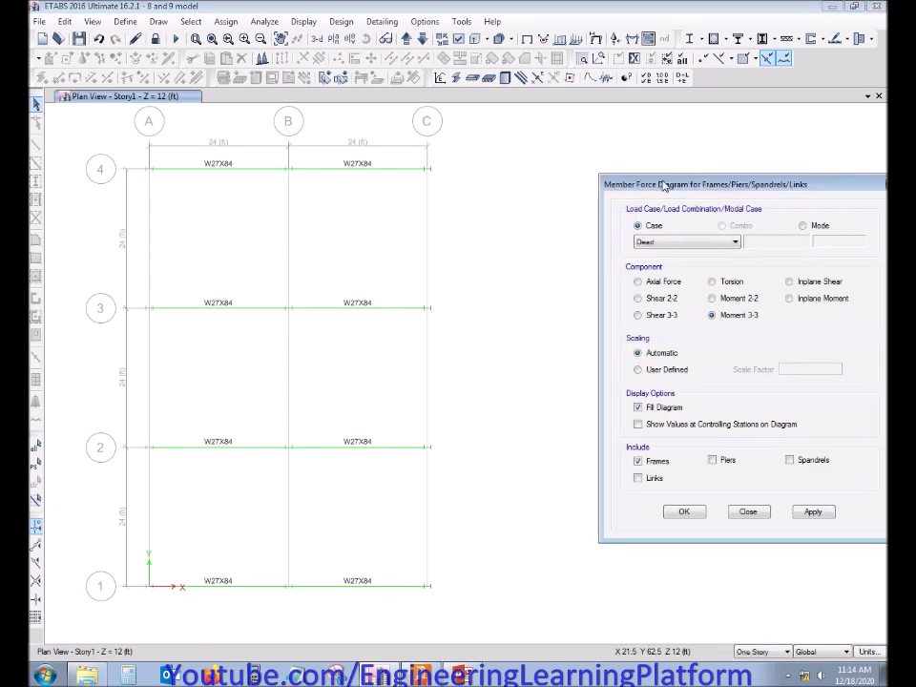
left_click_drag(679, 184, 579, 183)
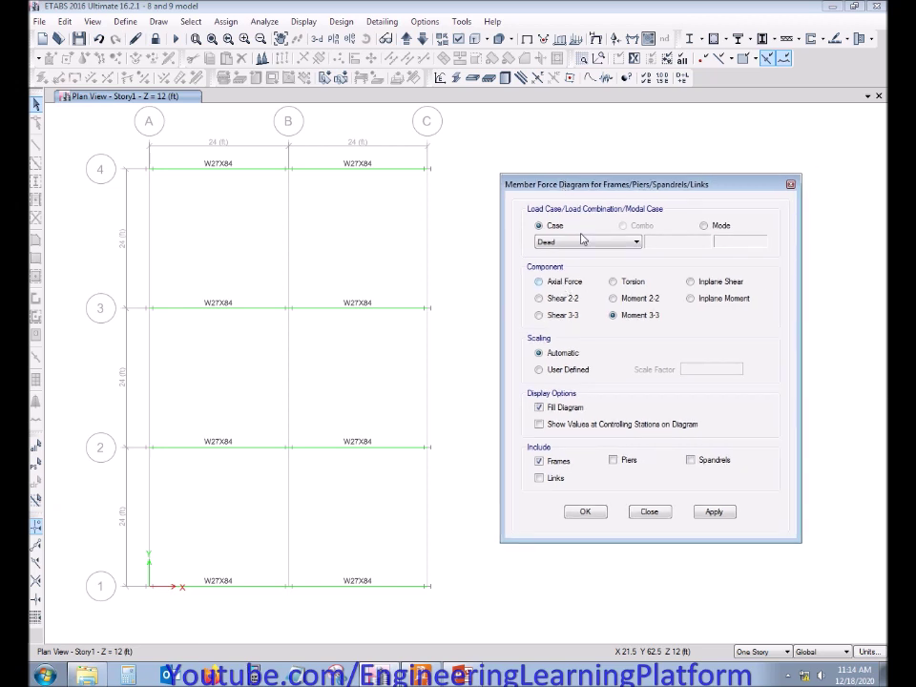
left_click(713, 512)
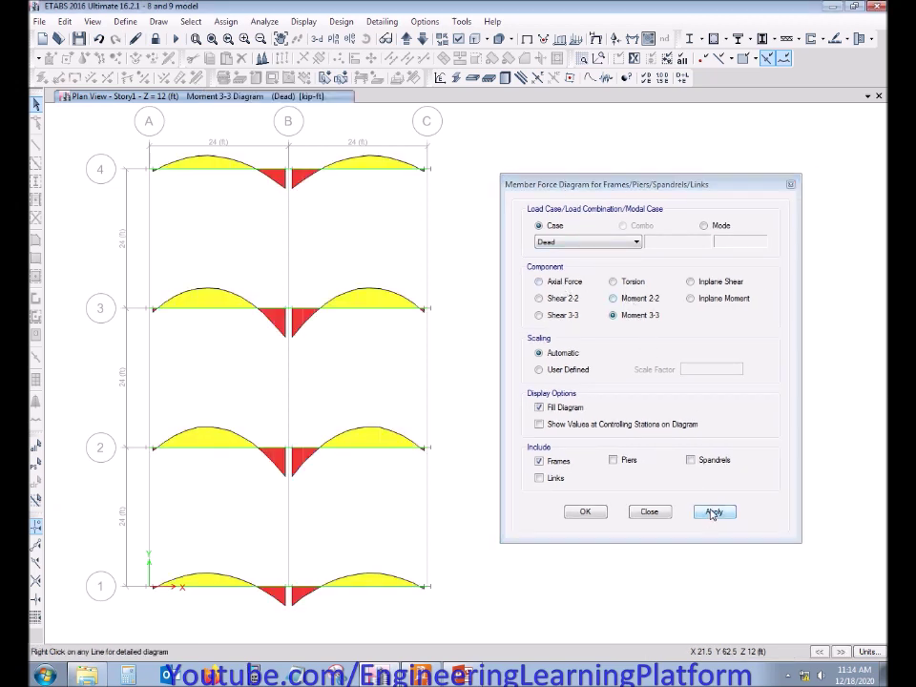
left_click(574, 423)
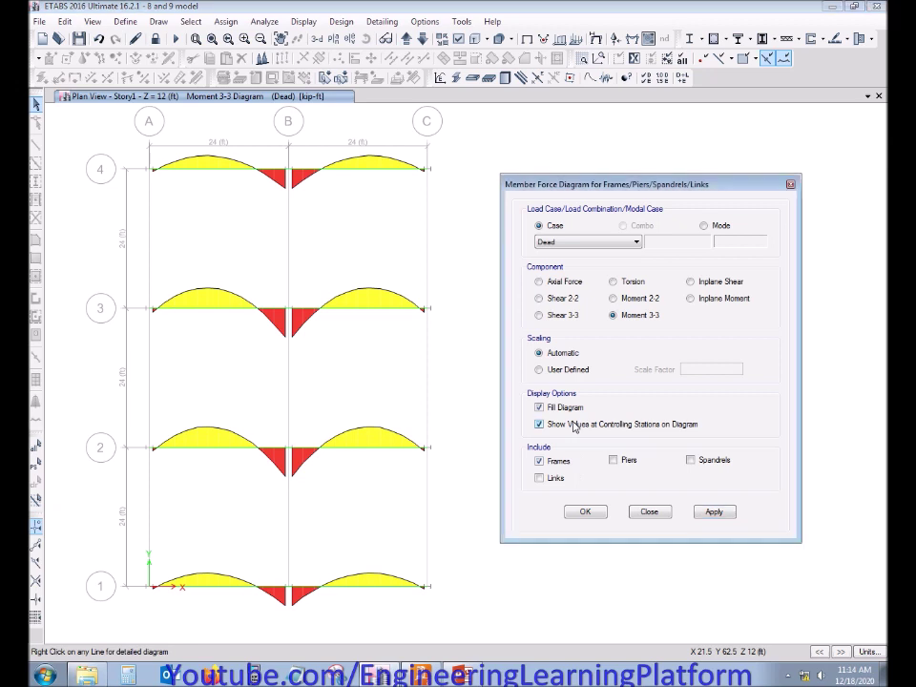
left_click(711, 511)
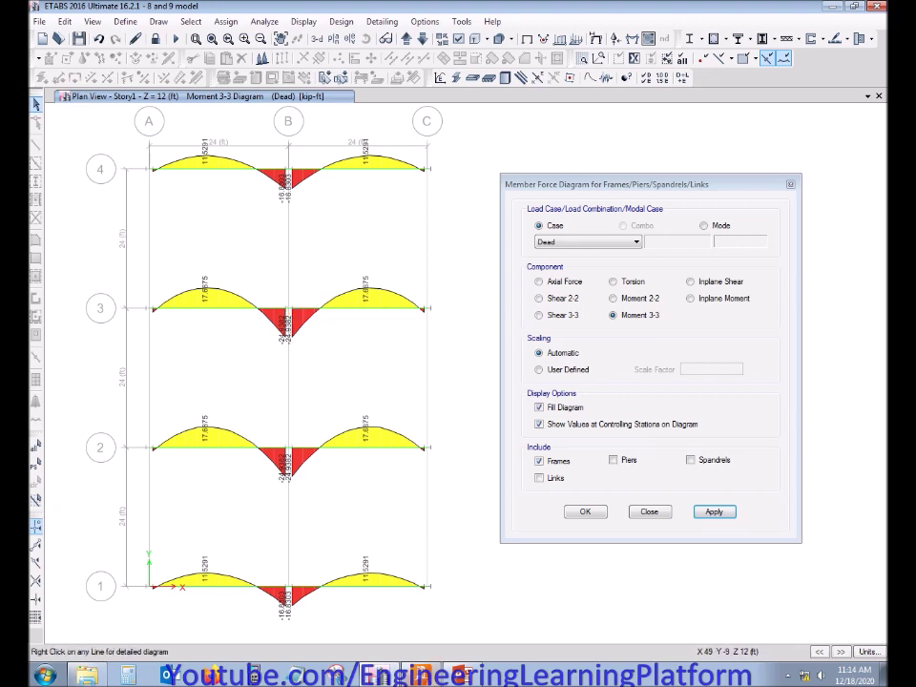
Step: Set the beam's DL moment M33 to -24.94 kip-ft in joint 1's loads in RAM Connection
key("alt+Tab")
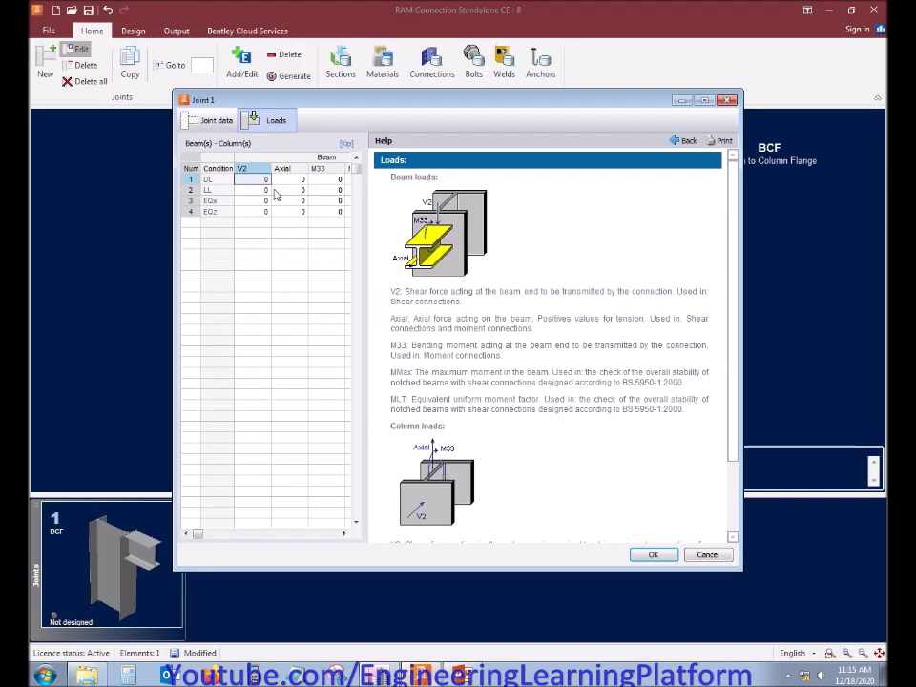
left_click(334, 179)
type("-24.9")
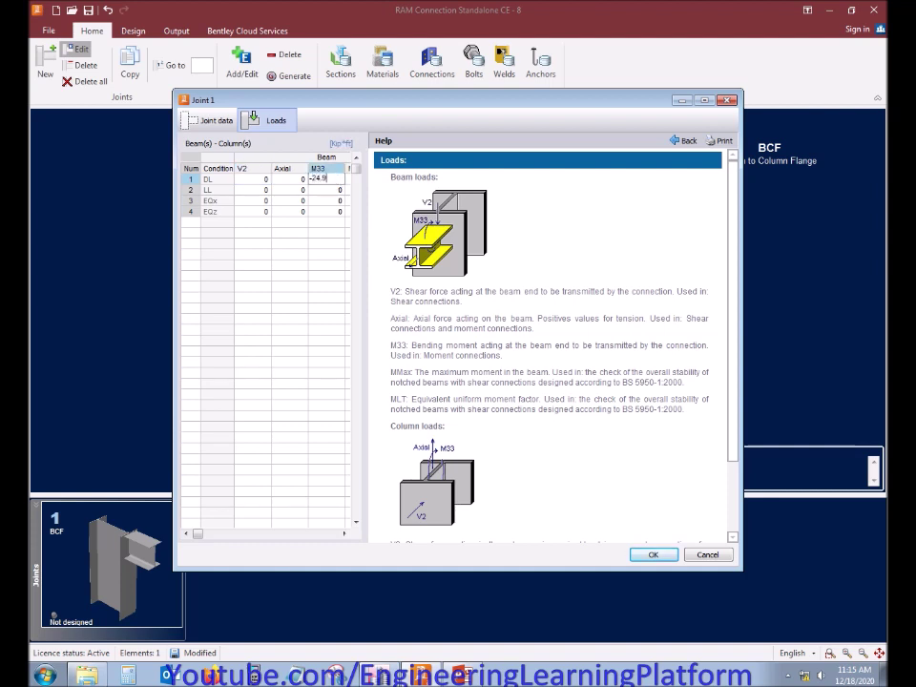
type("4")
key("Return")
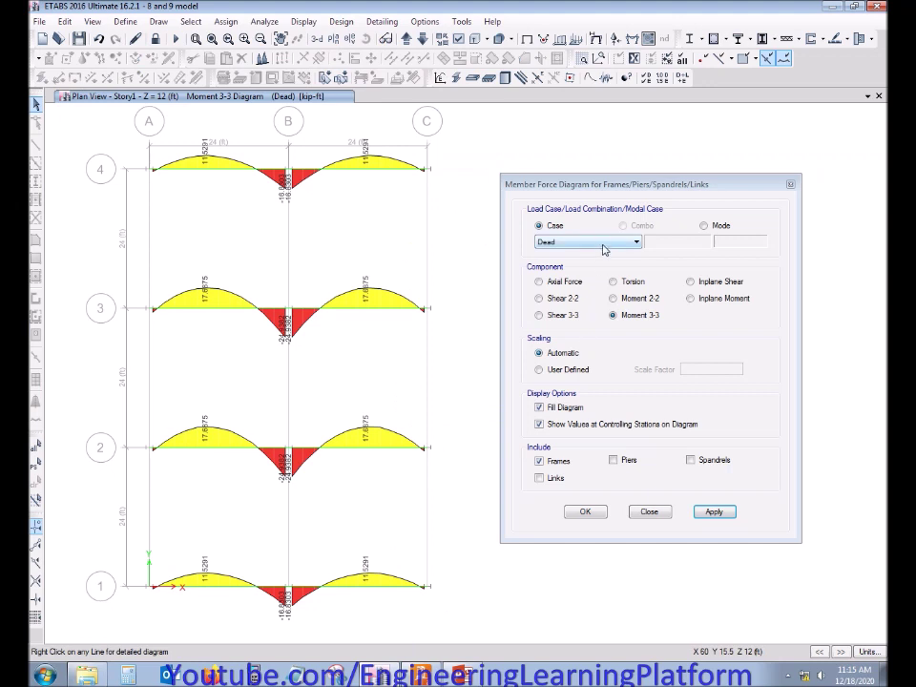
Step: Display the Live case Moment 3-3 diagram in ETABS and set the beam's LL moment M33 to -12.541 kip-ft in RAM Connection
left_click(603, 242)
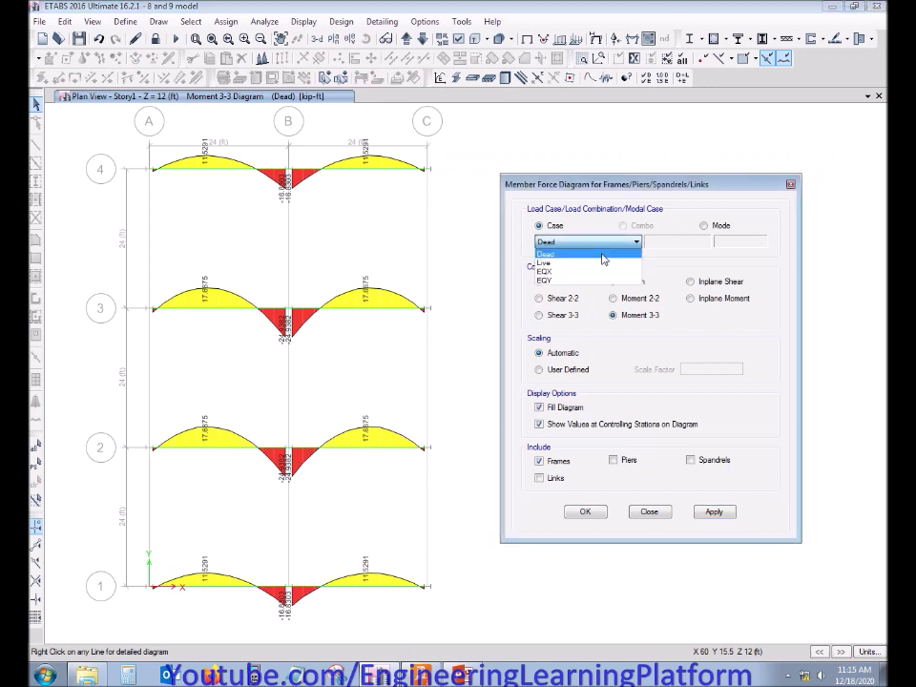
left_click(539, 265)
left_click(712, 514)
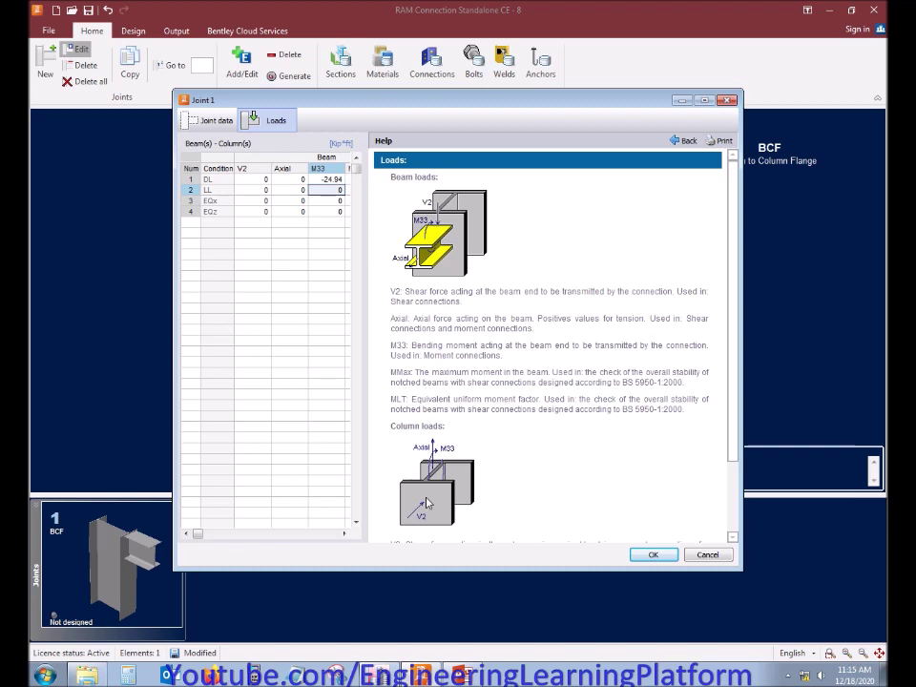
type("-12.541")
key("Return")
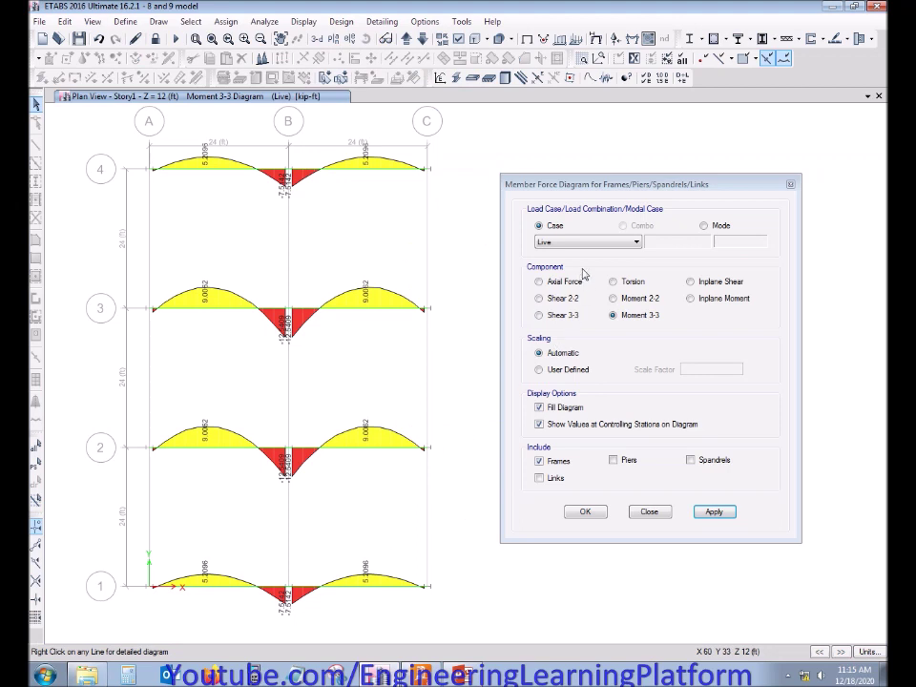
Step: Display the EQX Moment 3-3 diagram in ETABS and set the beam's EQx moment M33 to -53.21 kip-ft in RAM Connection
left_click(586, 243)
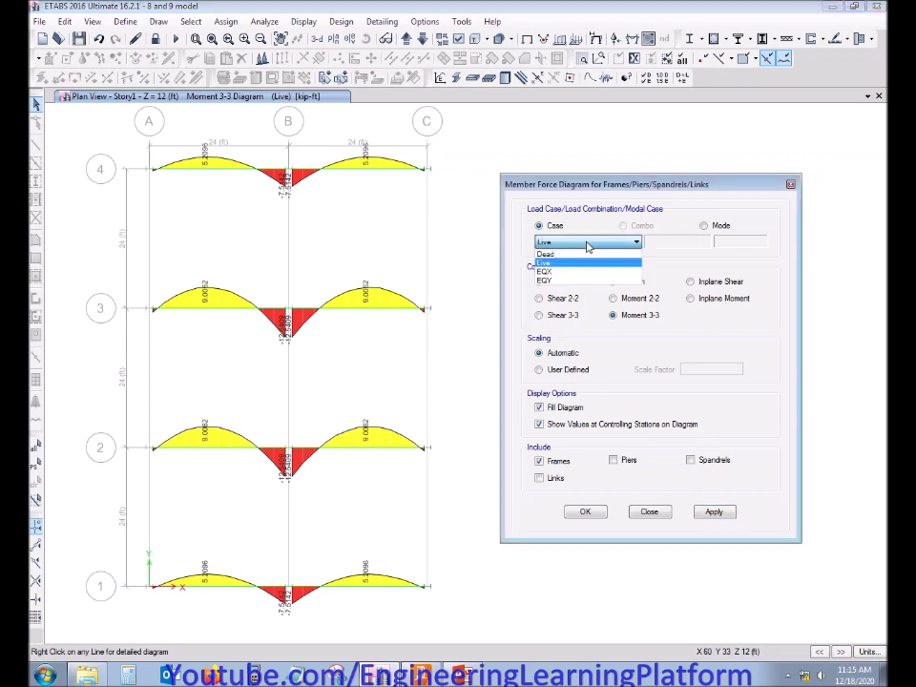
left_click(583, 271)
left_click(713, 513)
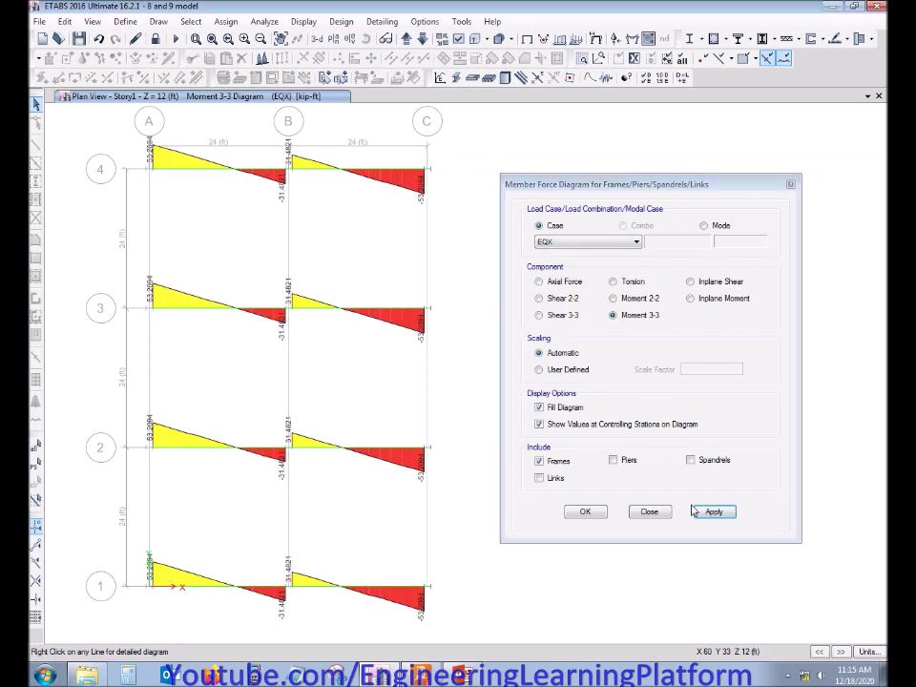
mouse_move(179, 308)
key("alt+Tab")
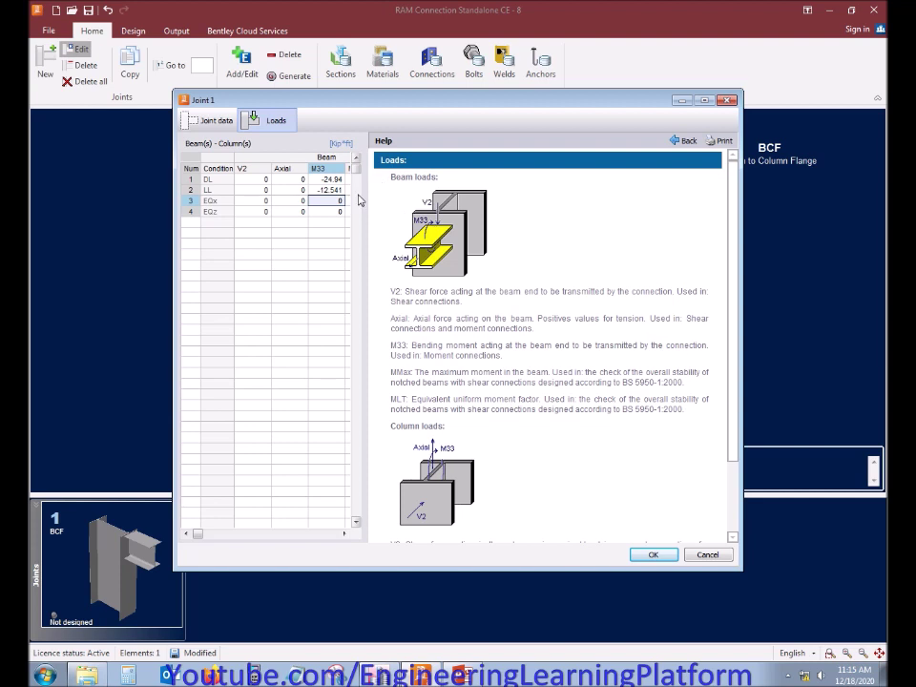
type("-")
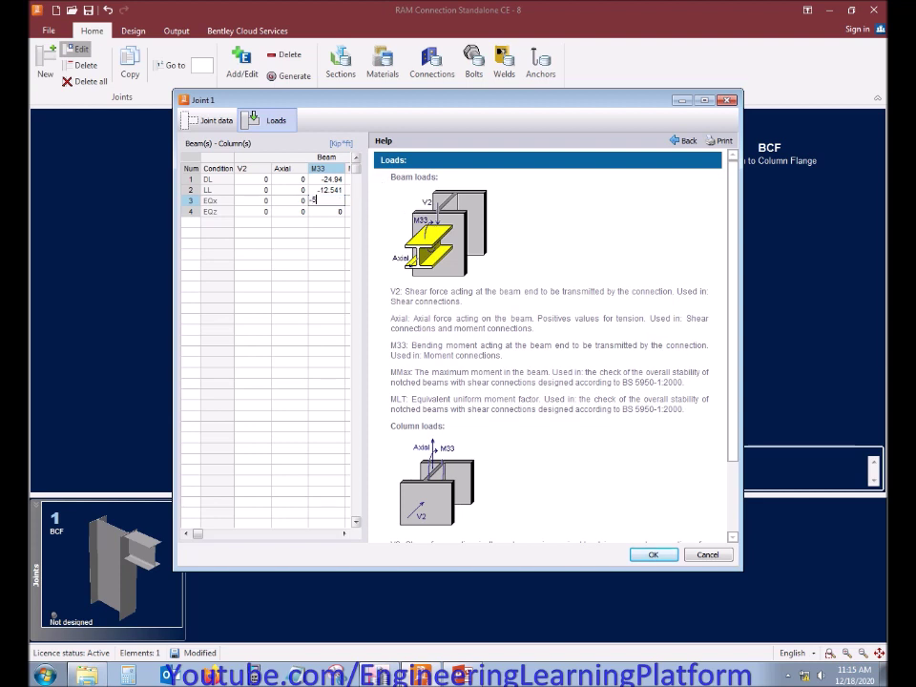
type("53.21")
key("Return")
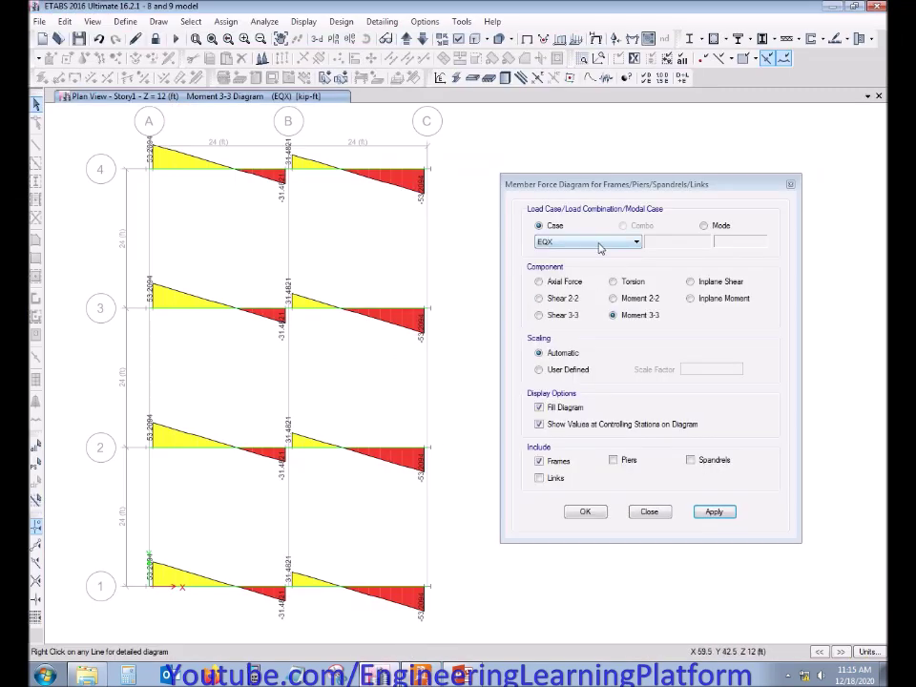
Step: Display the EQY case Moment 3-3 diagram on the ETABS Story1 plan and check the beam end moments
left_click(586, 242)
left_click(586, 281)
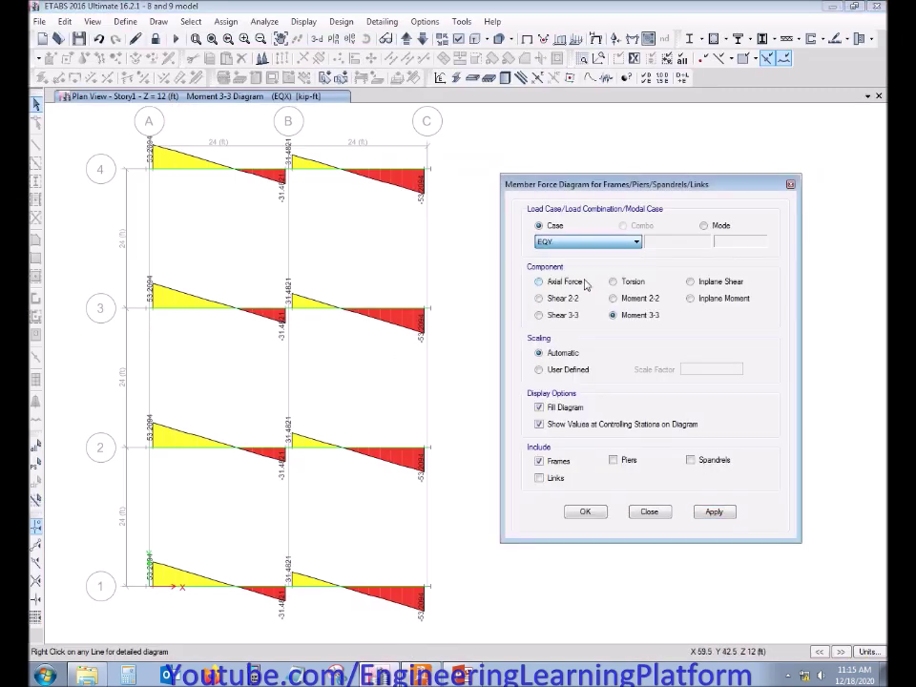
left_click(714, 511)
left_click(787, 674)
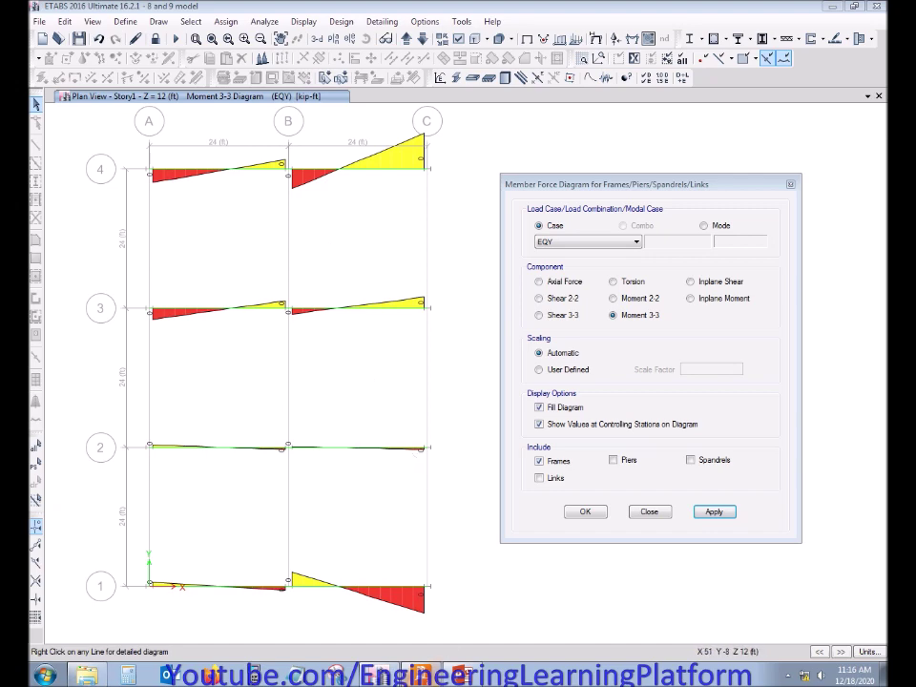
Step: Display the Dead case Shear 2-2 diagram in ETABS and set the beam's DL shear V2 to 6.35 kip in RAM Connection
key("alt+Tab")
left_click(265, 181)
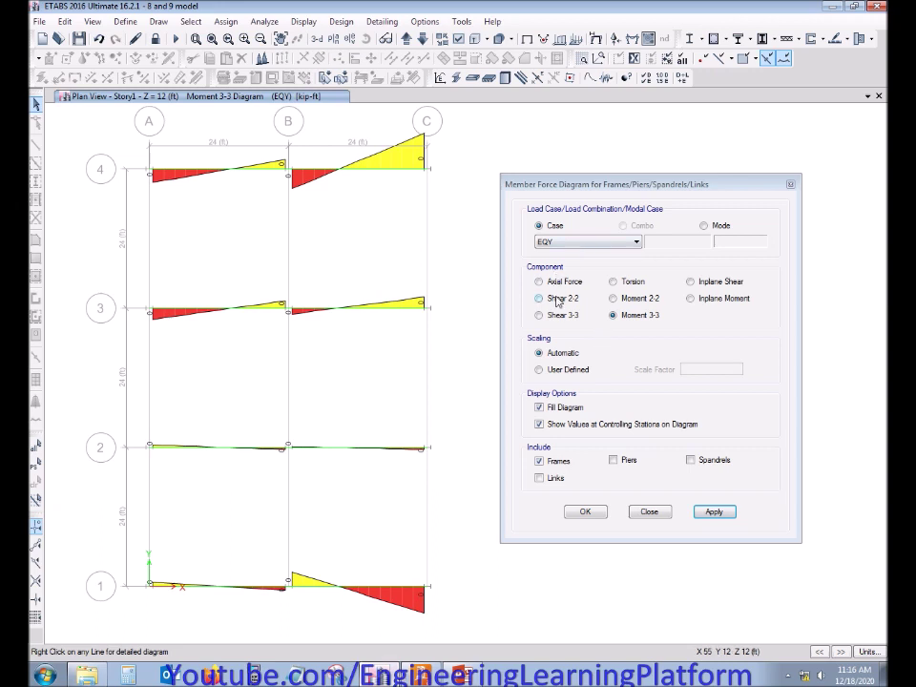
left_click(559, 301)
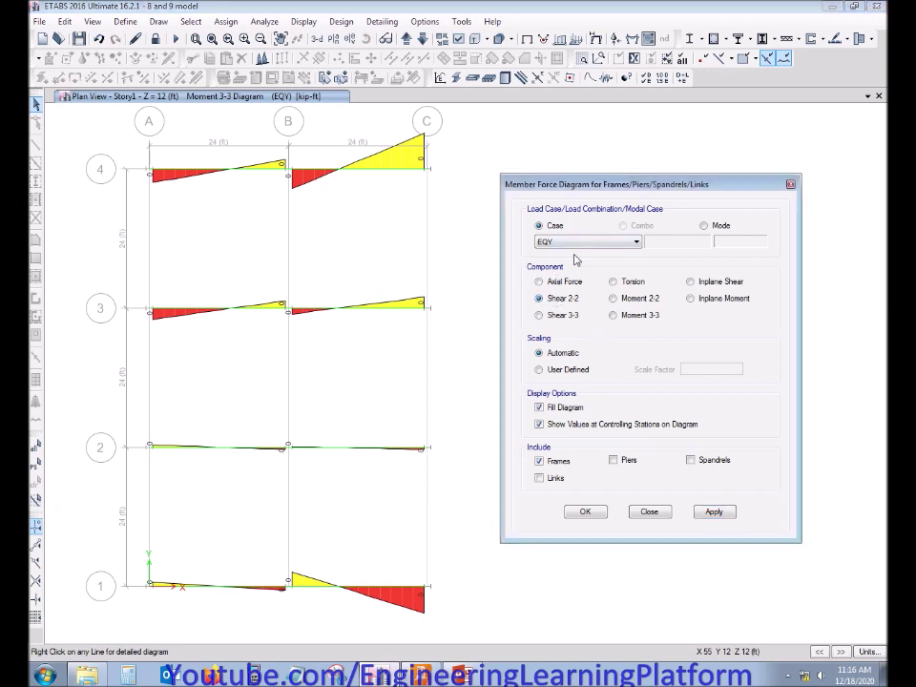
left_click(578, 241)
left_click(578, 256)
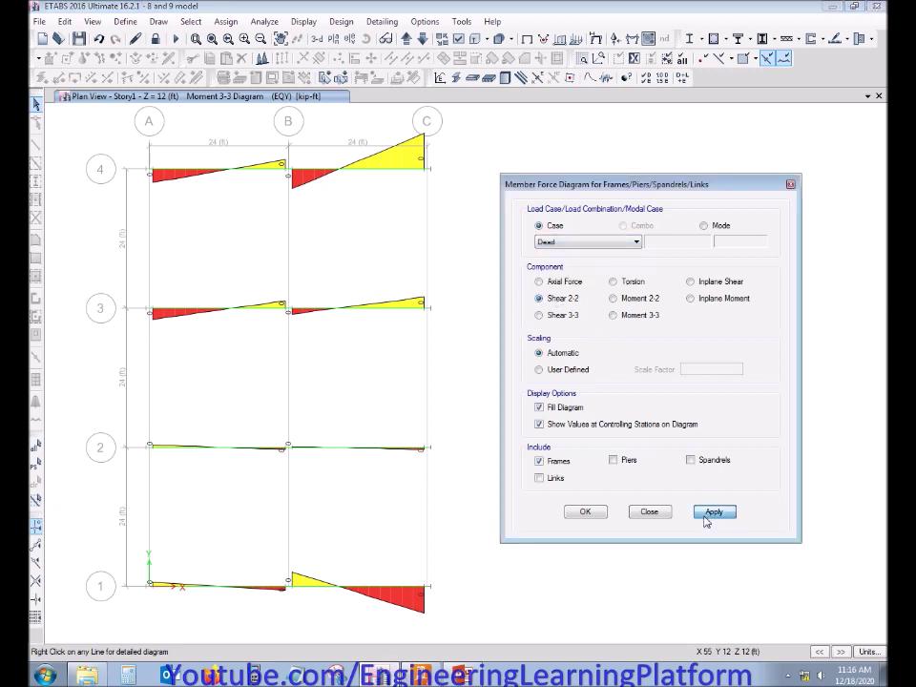
left_click(711, 513)
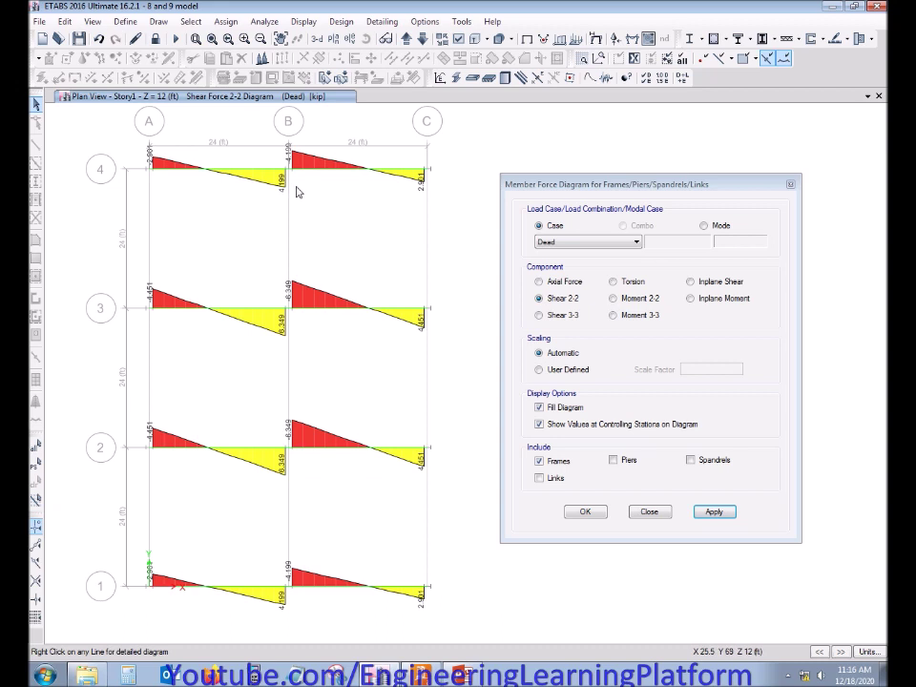
mouse_move(297, 167)
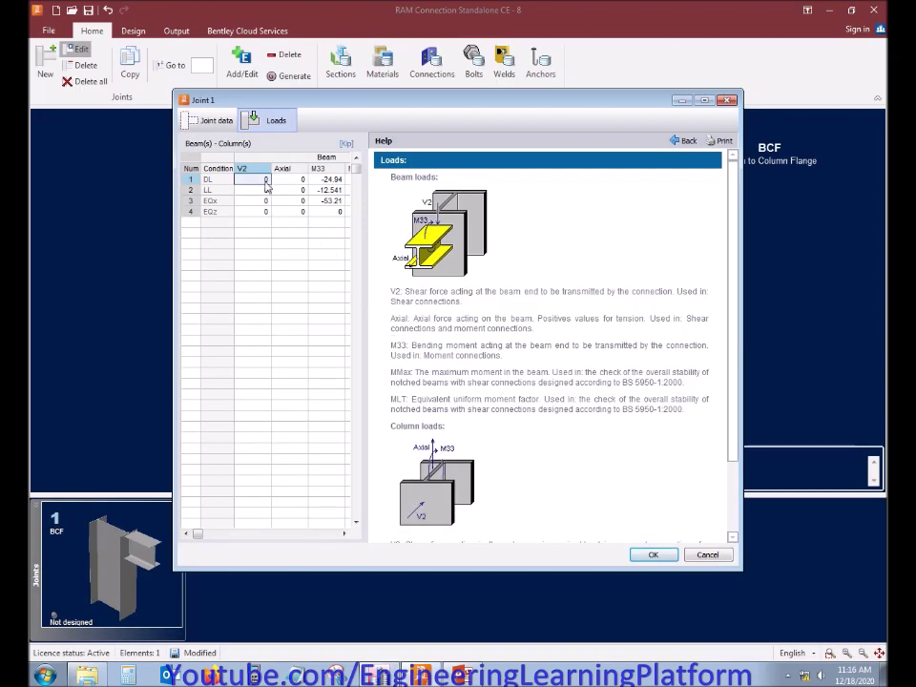
type("6.35")
left_click(267, 188)
Step: Display the Live case Shear 2-2 diagram in ETABS and set the beam's LL shear V2 to 3.21 kip in RAM Connection
key("alt+Tab")
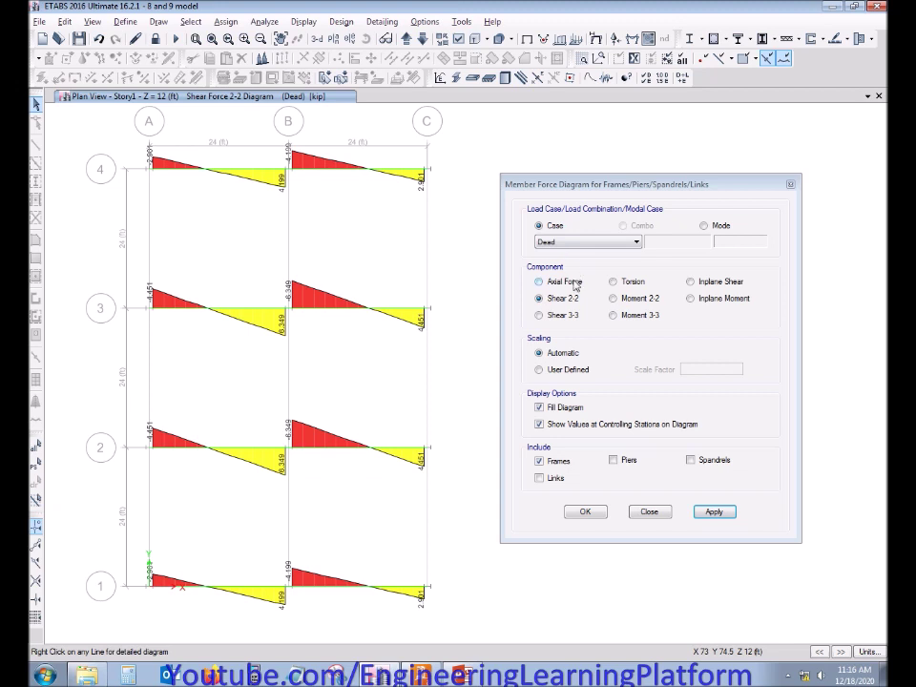
left_click(581, 244)
left_click(581, 244)
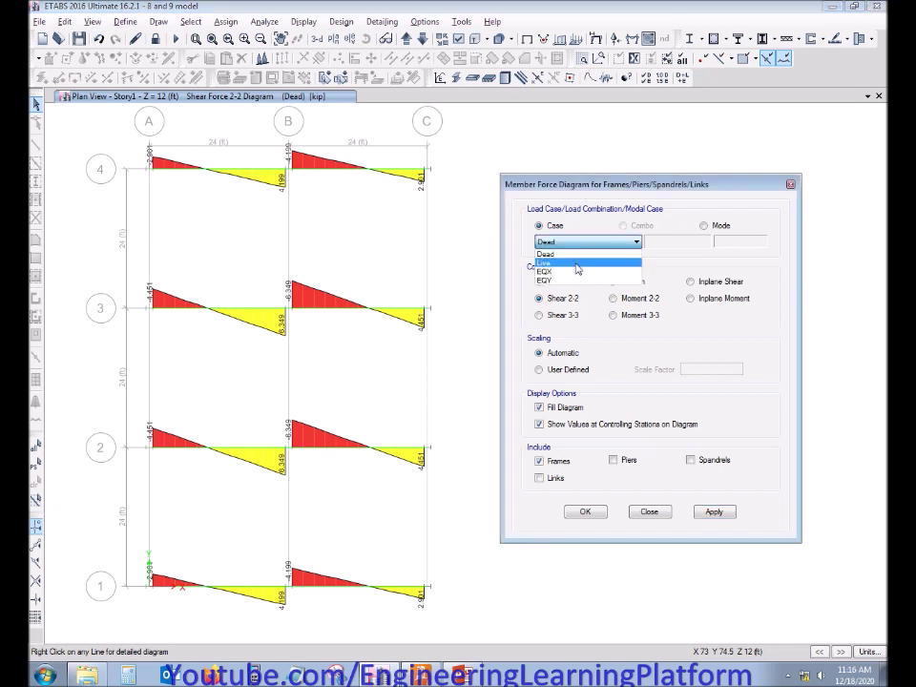
left_click(574, 264)
left_click(716, 512)
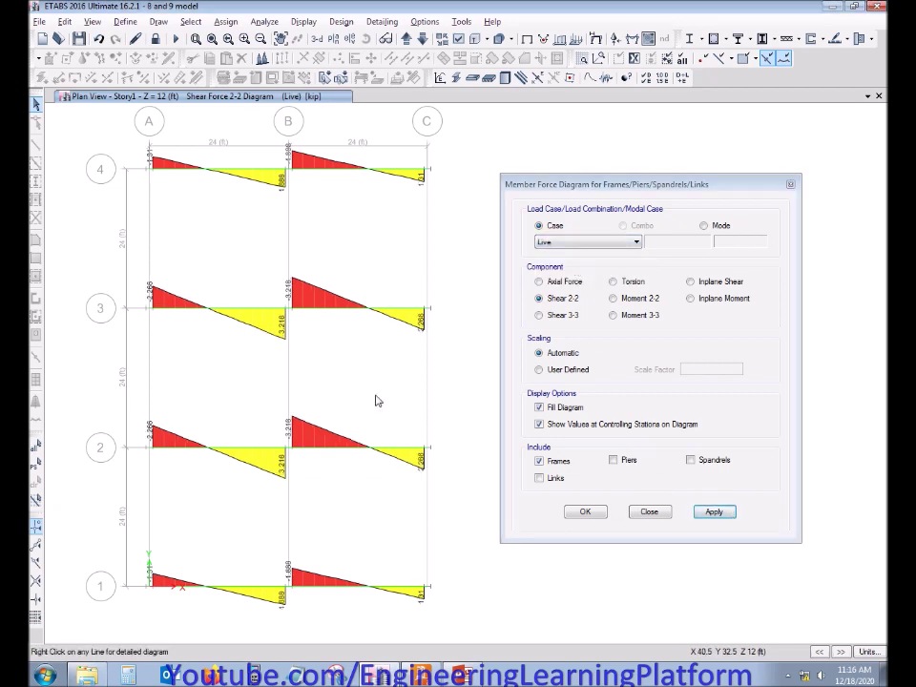
key("alt+Tab")
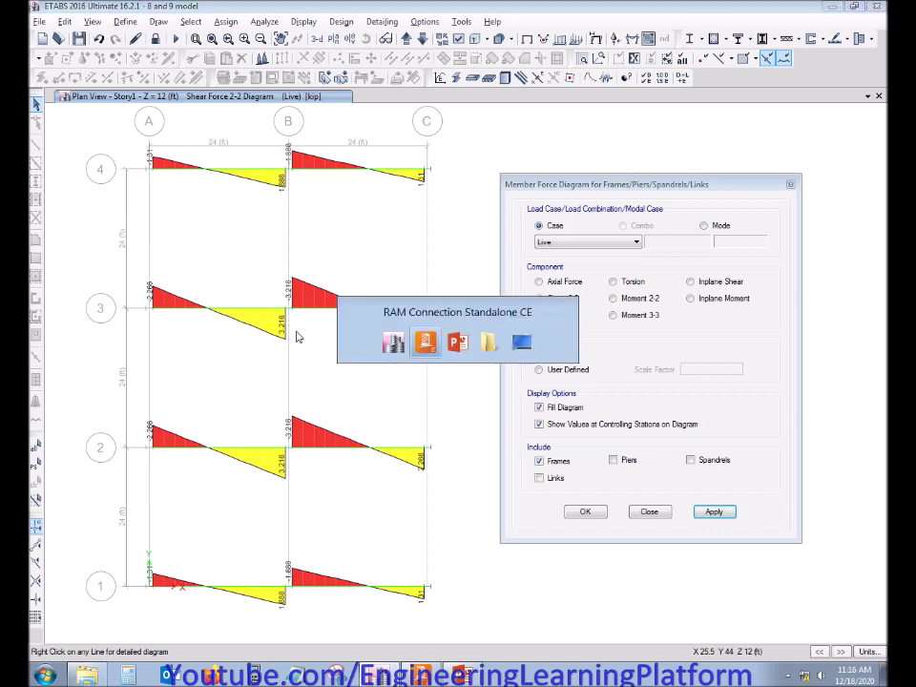
type("3.21")
key("Return")
Step: Display the EQX Shear 2-2 diagram in ETABS and set the beam's EQx shear V2 to 3.71 kip in RAM Connection
key("alt+Tab")
left_click(547, 243)
left_click(567, 271)
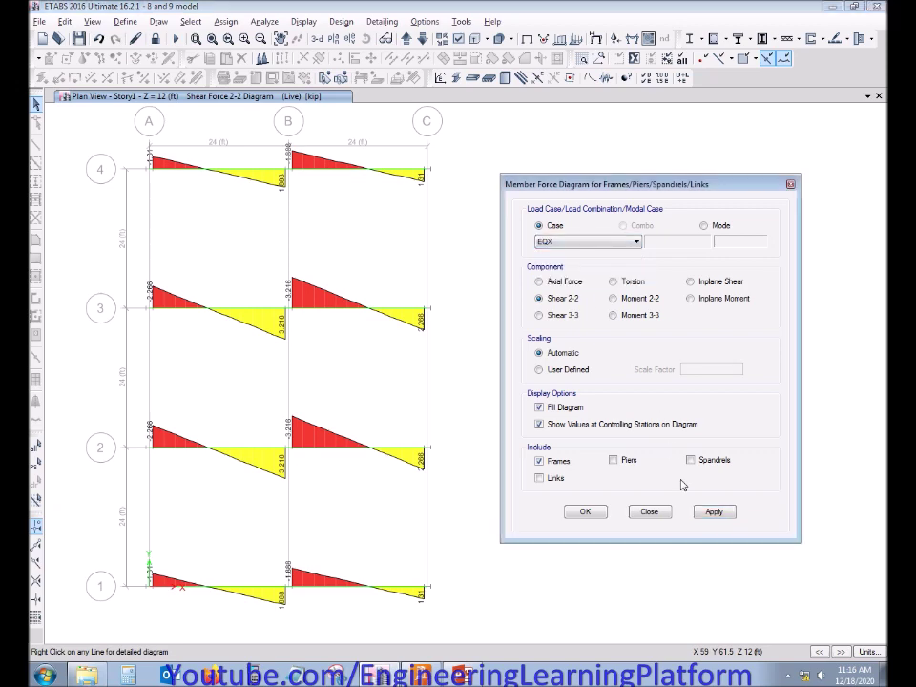
left_click(717, 515)
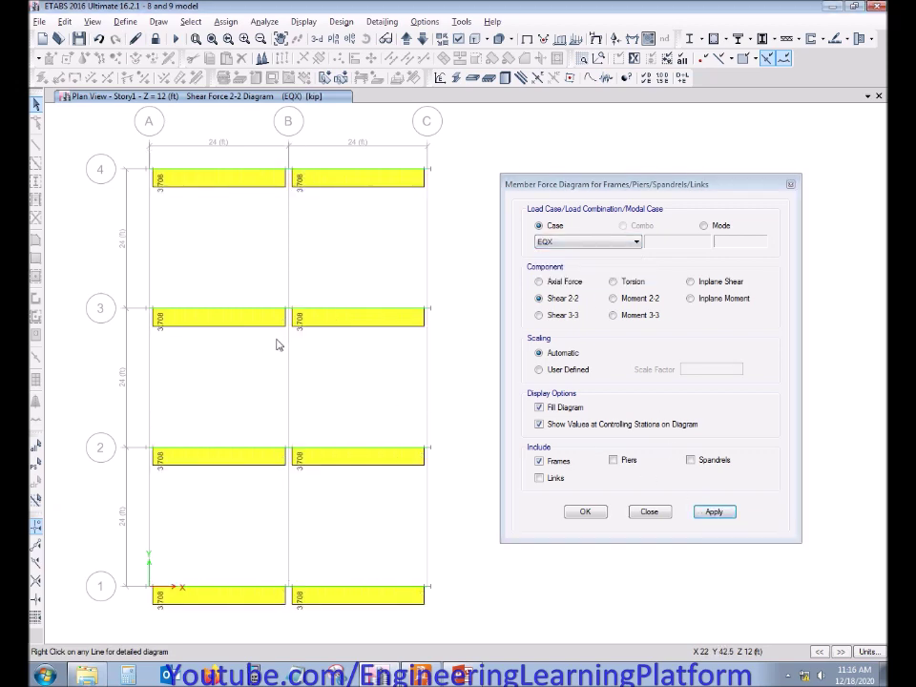
key("alt+Tab")
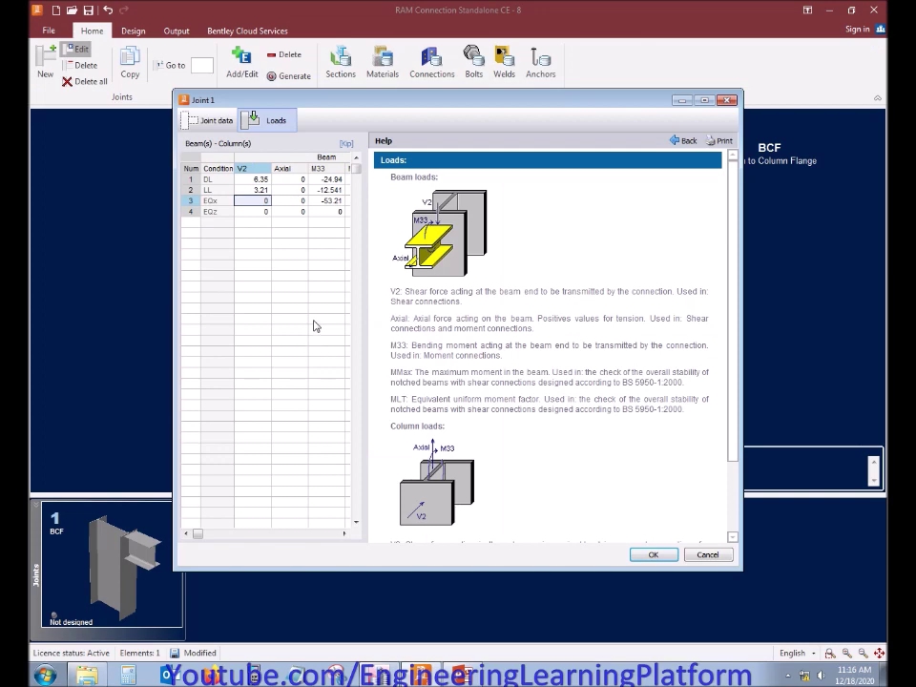
type("3.71")
key("Return")
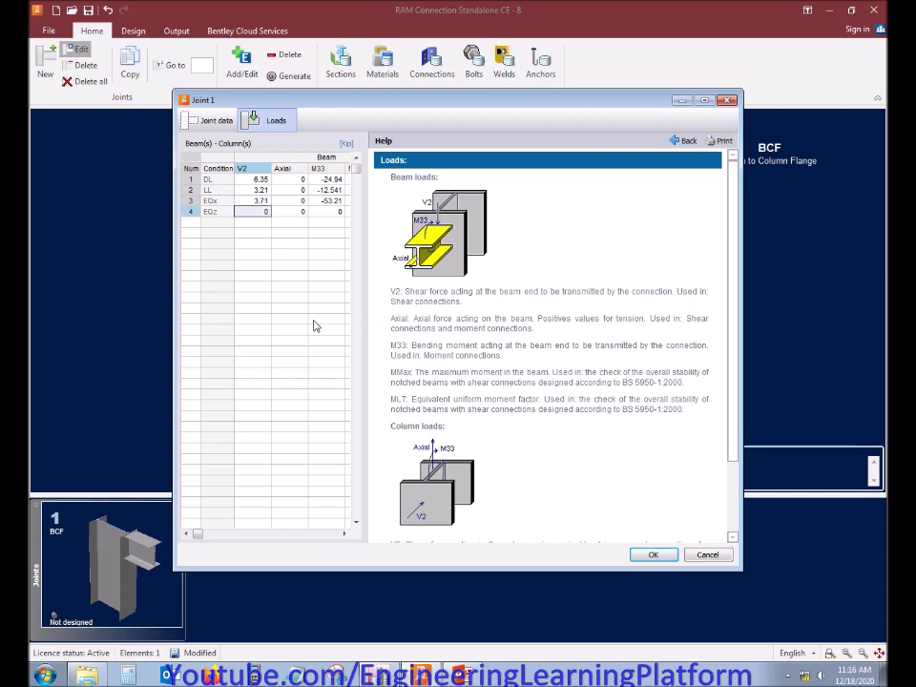
Step: Display the EQY case Shear 2-2 diagram on the ETABS Story1 plan and check the beam shears
key("alt+Tab")
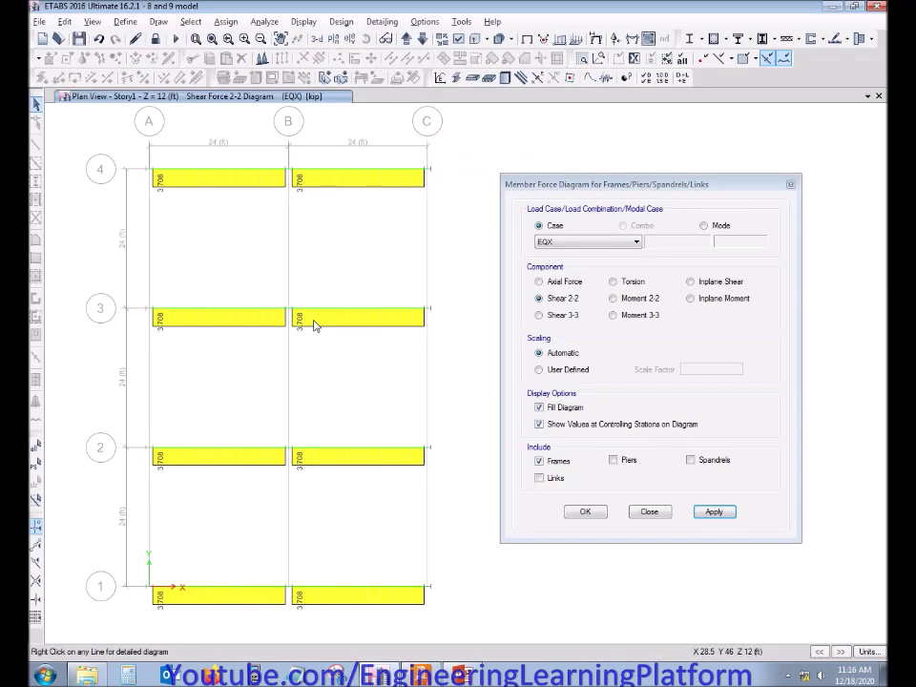
left_click(554, 242)
left_click(563, 281)
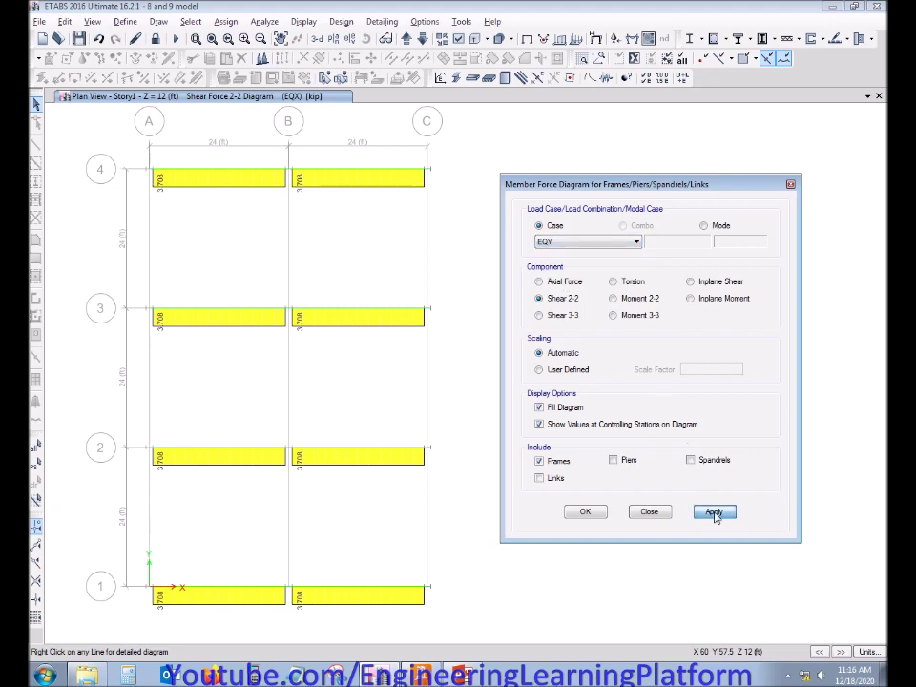
left_click(714, 511)
Step: Check the beam axial forces in ETABS by displaying the Axial Force diagrams for the Dead, Live, EQX and EQY cases in turn
key("alt+Tab")
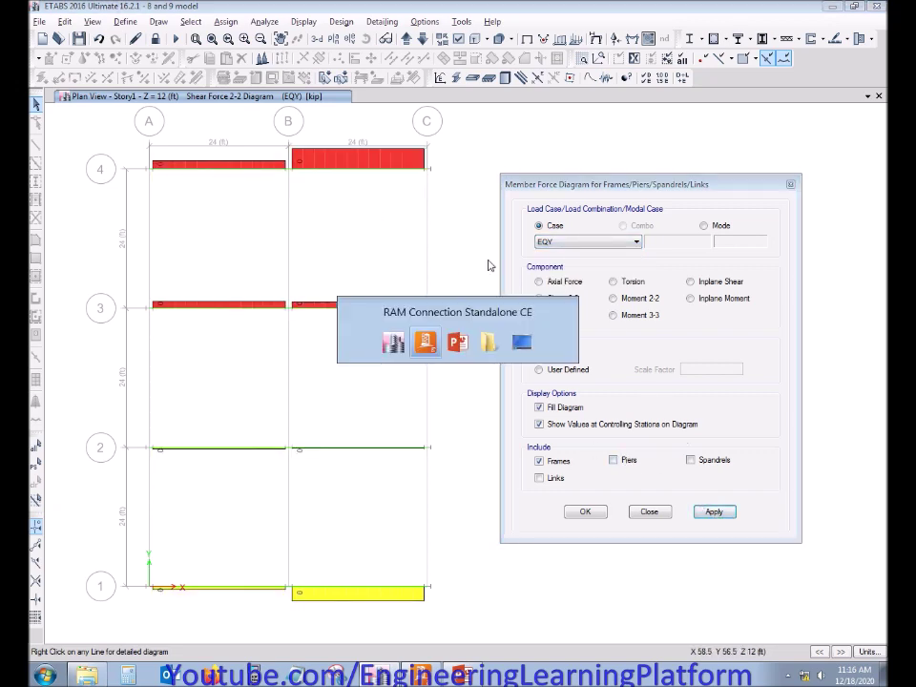
left_click(285, 180)
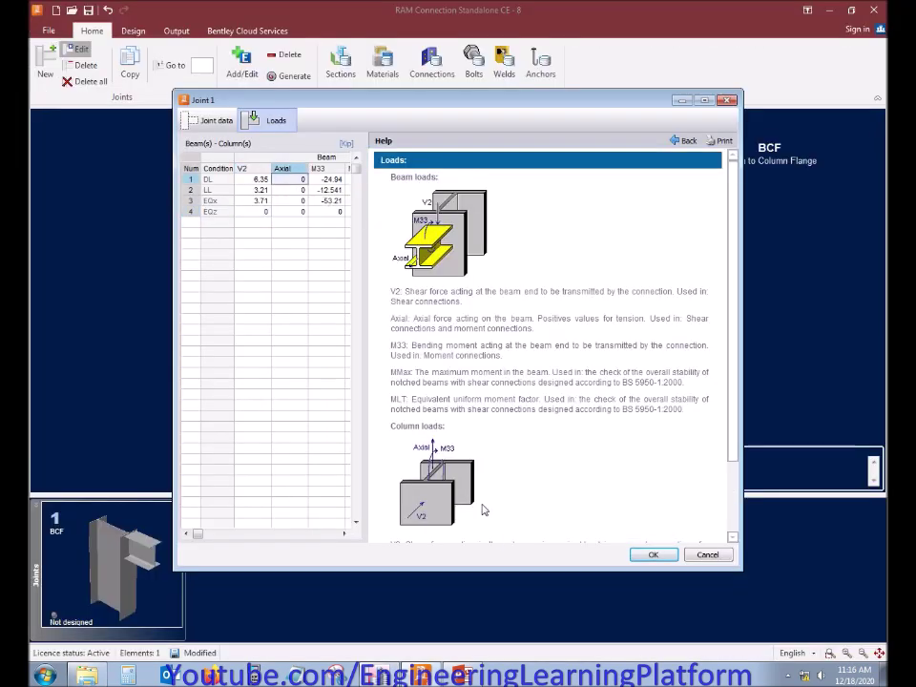
key("alt+Tab")
left_click(562, 282)
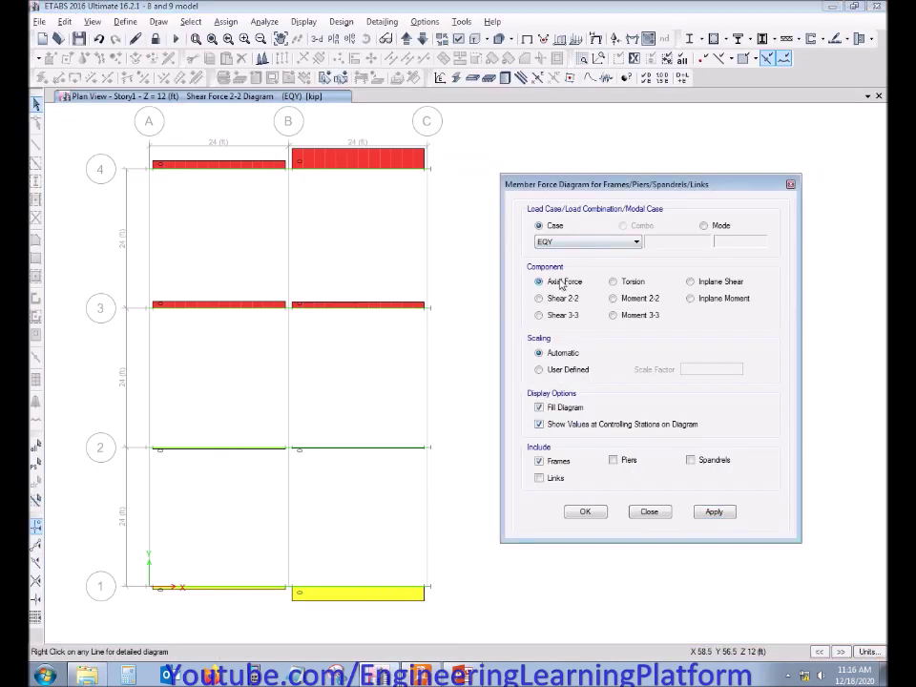
left_click(587, 241)
left_click(549, 262)
left_click(714, 513)
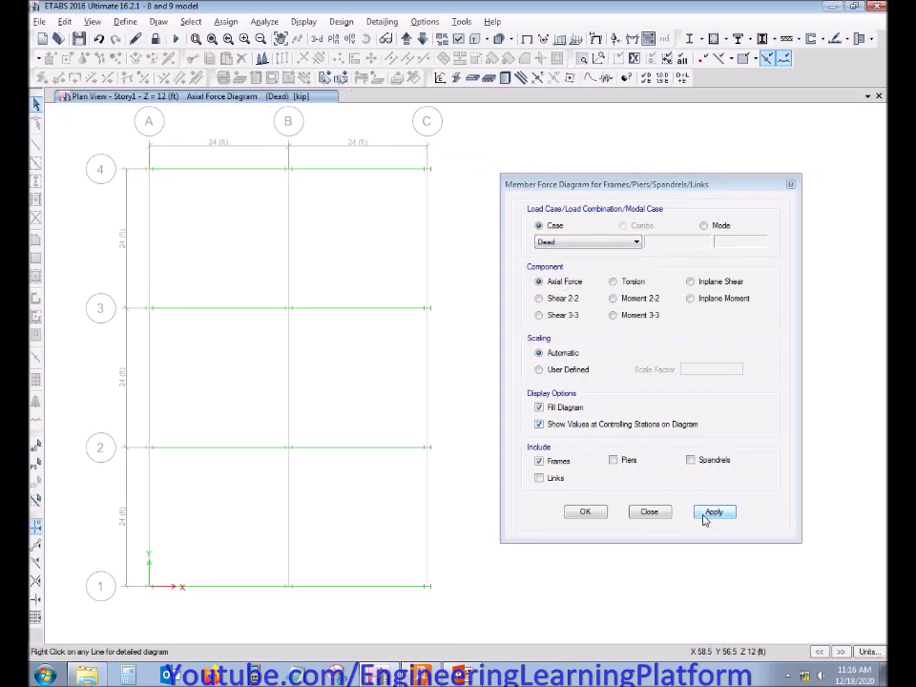
left_click(589, 241)
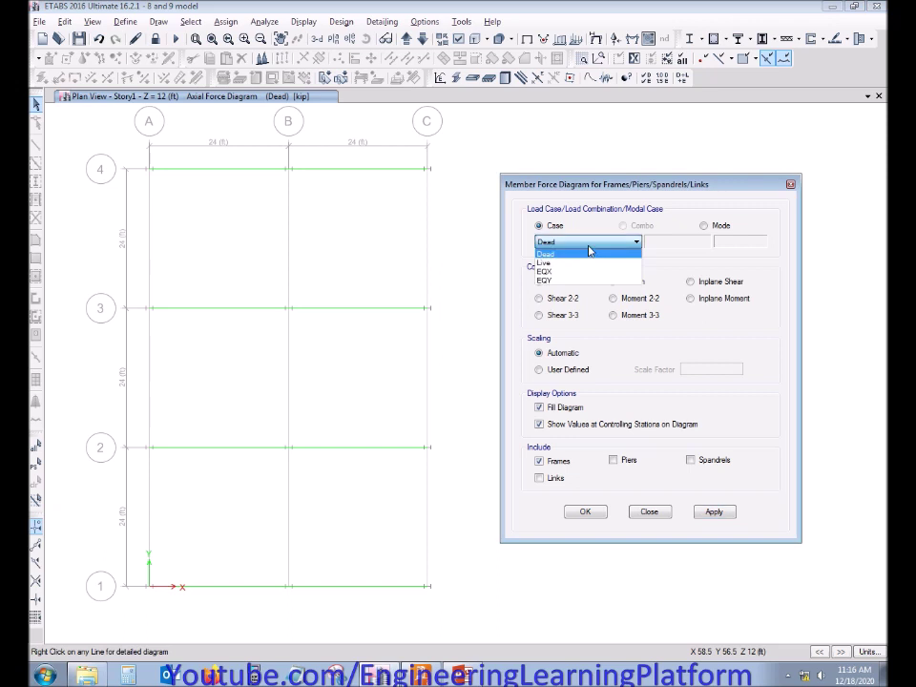
left_click(568, 265)
left_click(713, 517)
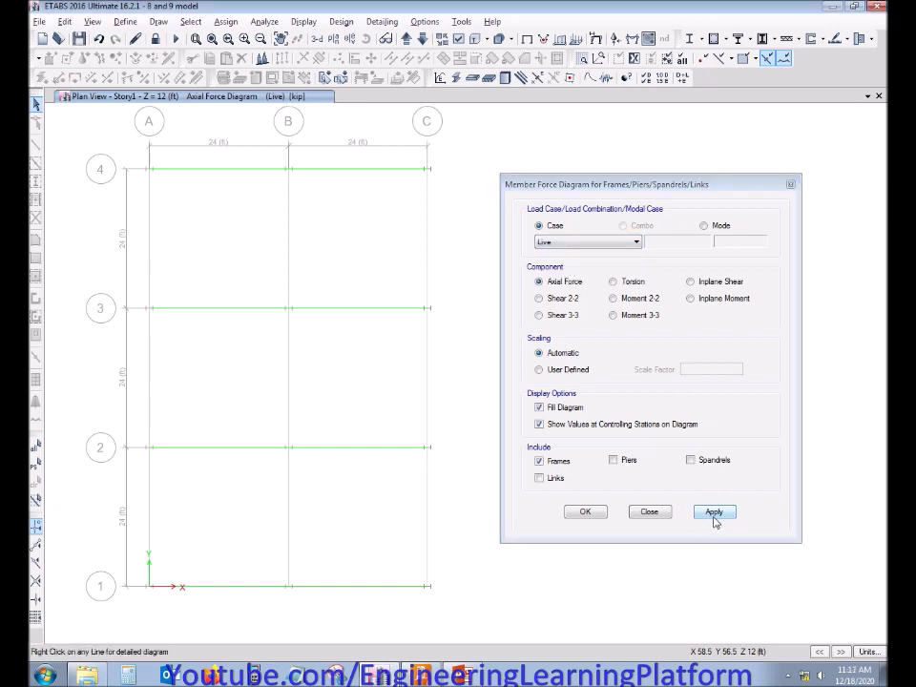
left_click(586, 242)
left_click(585, 273)
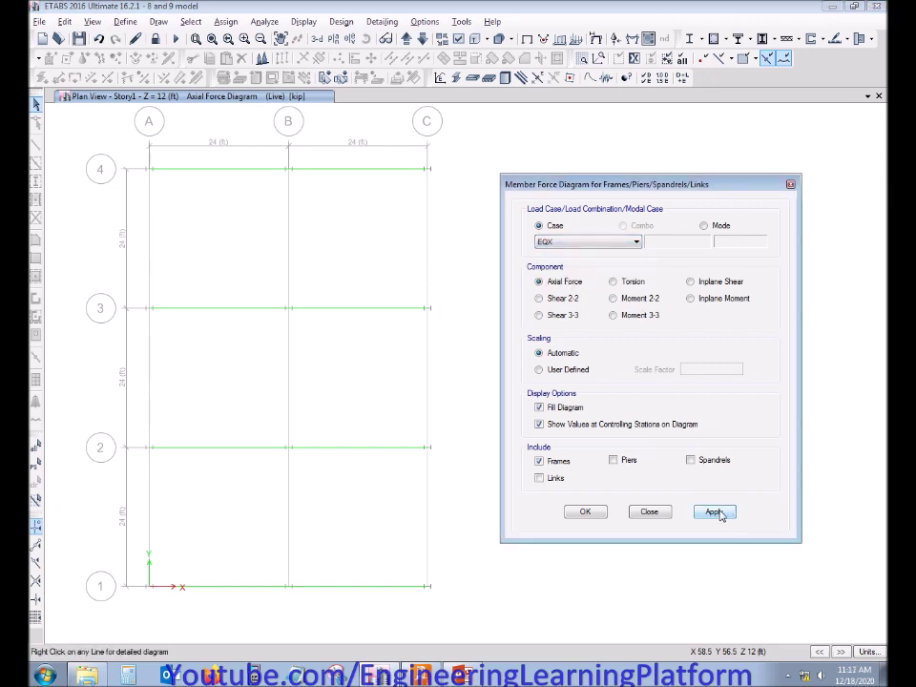
left_click(715, 512)
left_click(599, 244)
left_click(595, 280)
left_click(718, 513)
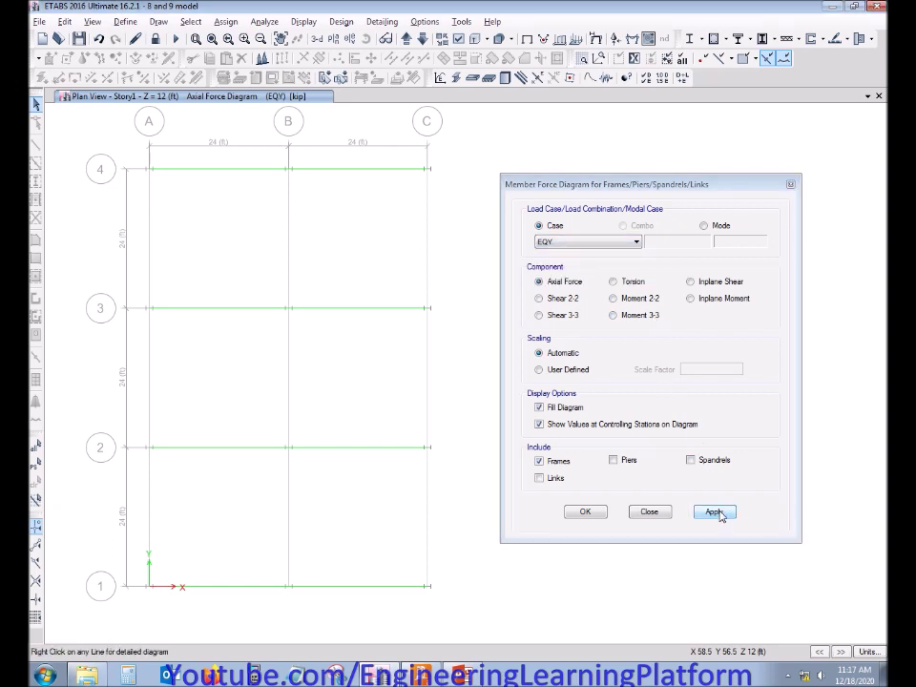
Step: Close the ETABS member force diagram settings and accept joint 1's loads in RAM Connection
left_click(650, 512)
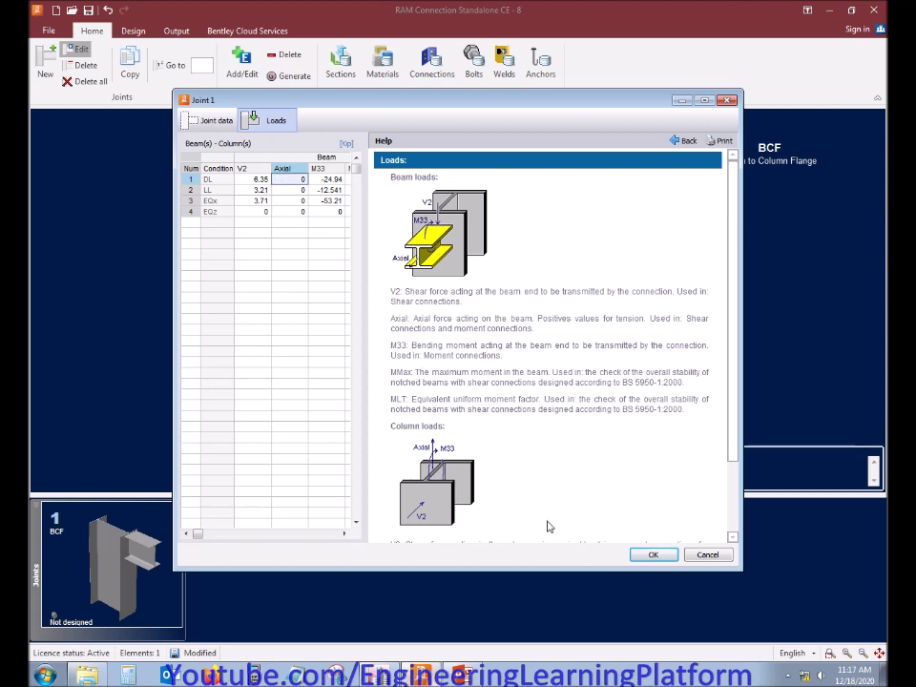
left_click(651, 555)
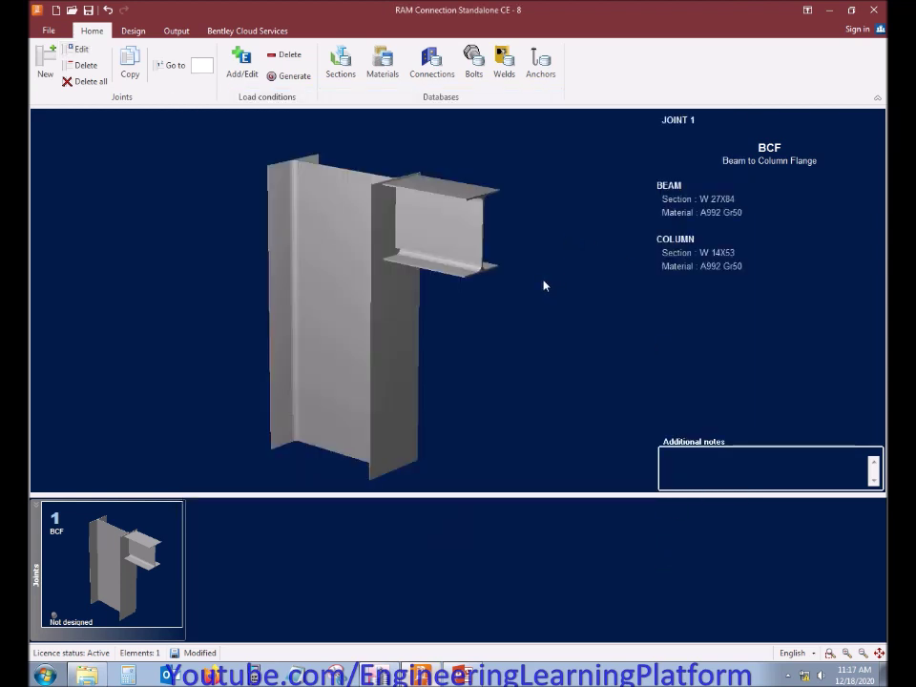
Step: Generate all proposed load combinations from the ASCE 7-10 LRFD factored load combos file
left_click_drag(544, 285, 538, 288)
left_click(289, 75)
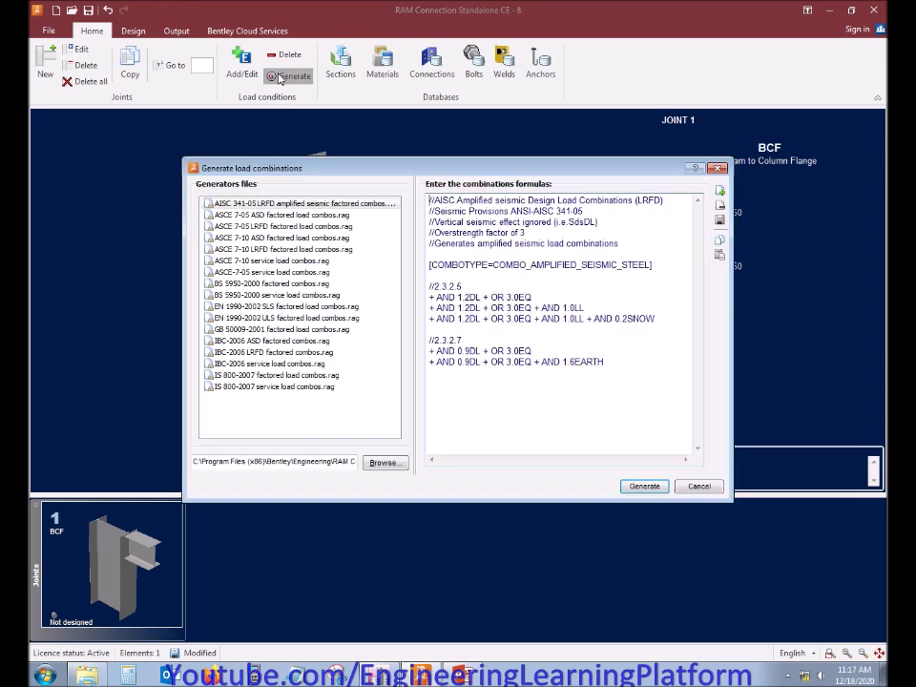
left_click(222, 238)
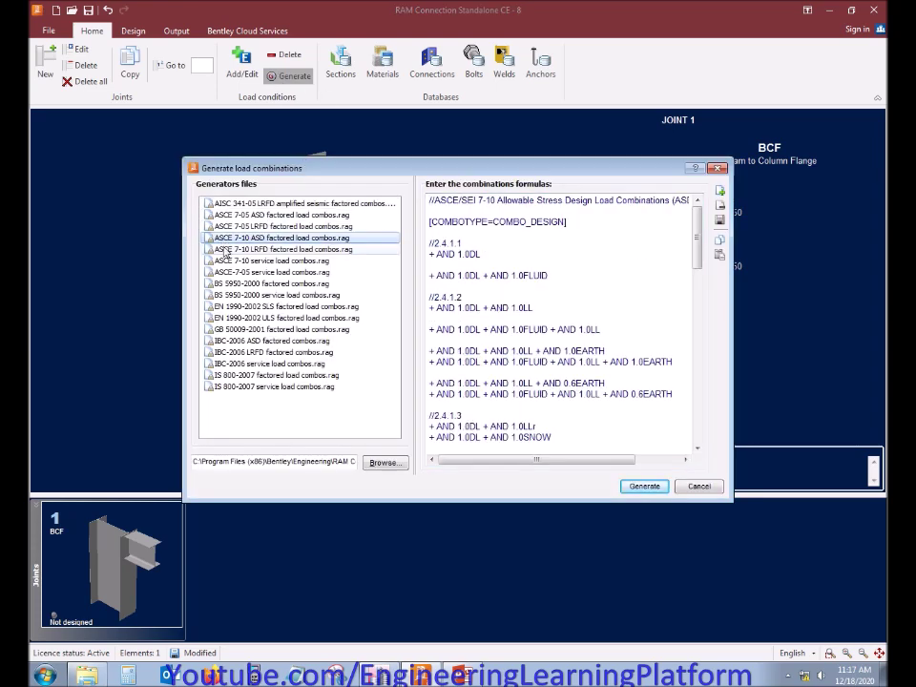
left_click(231, 249)
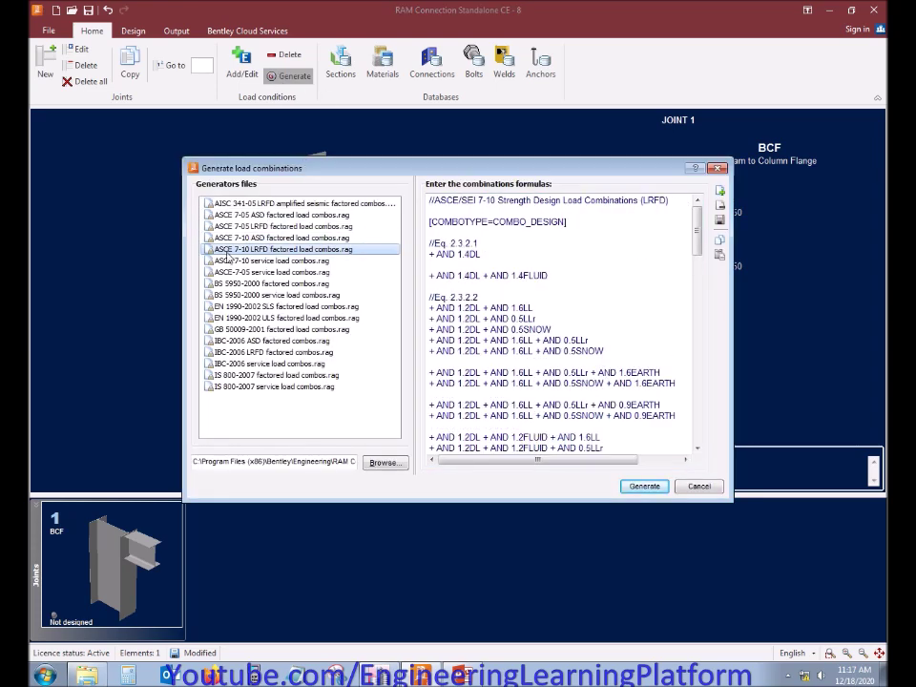
left_click(651, 488)
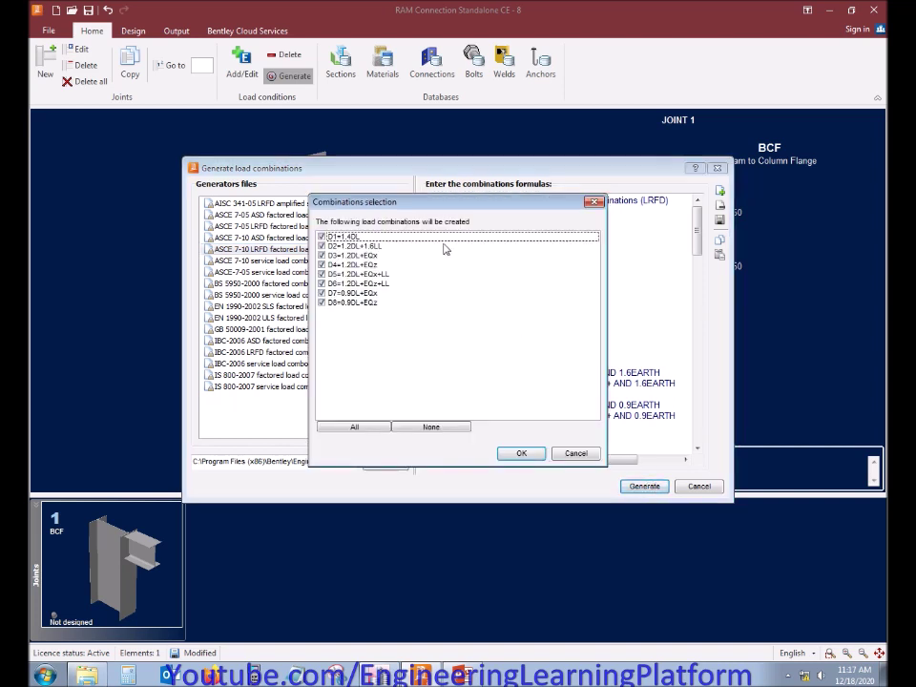
left_click(534, 455)
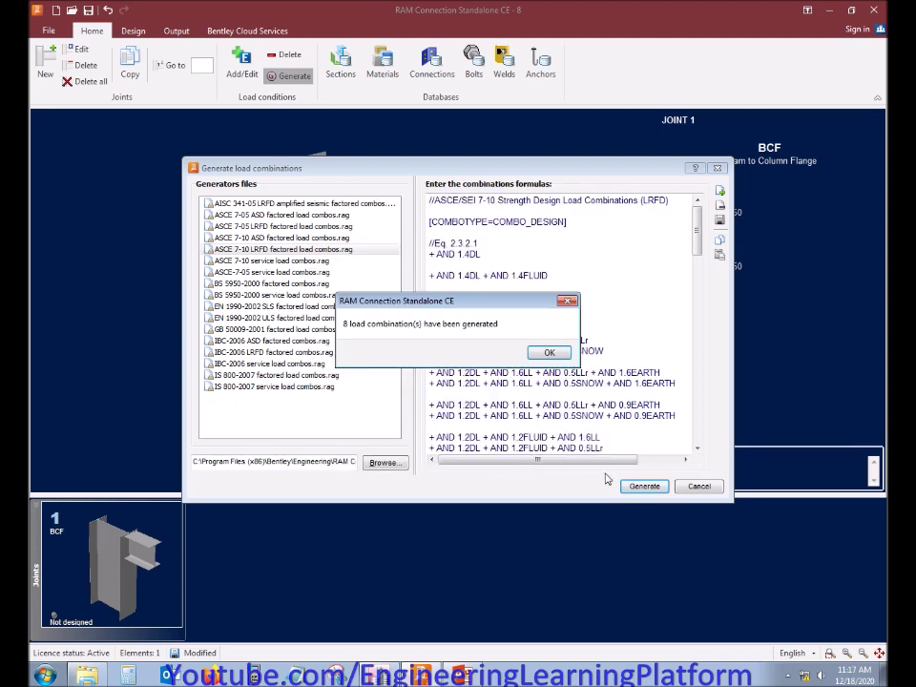
key("Return")
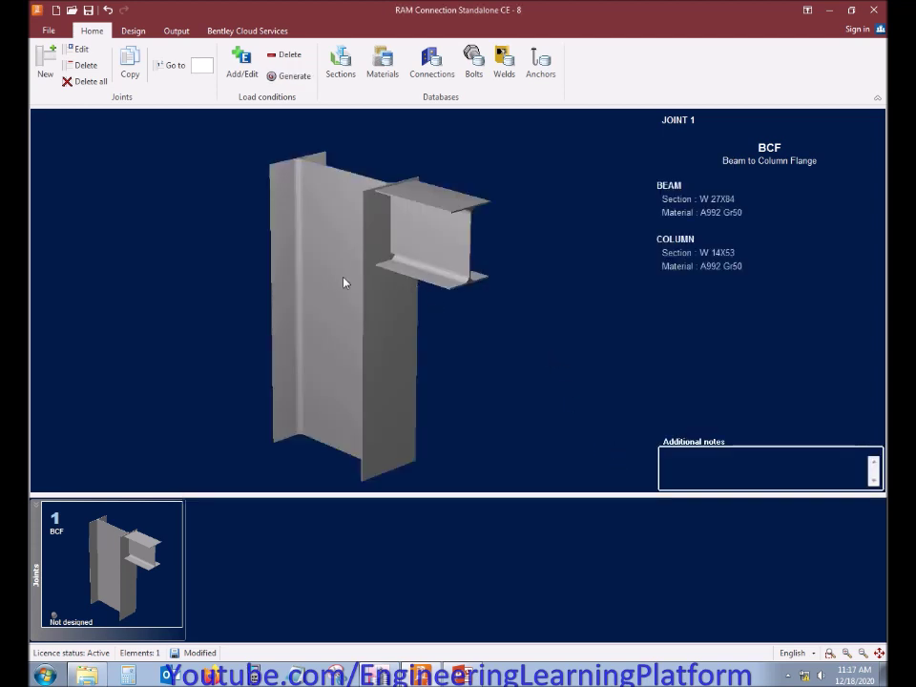
Step: Assign the Basic MEP Extended both ways (DG4) connection to joint 1
left_click(132, 31)
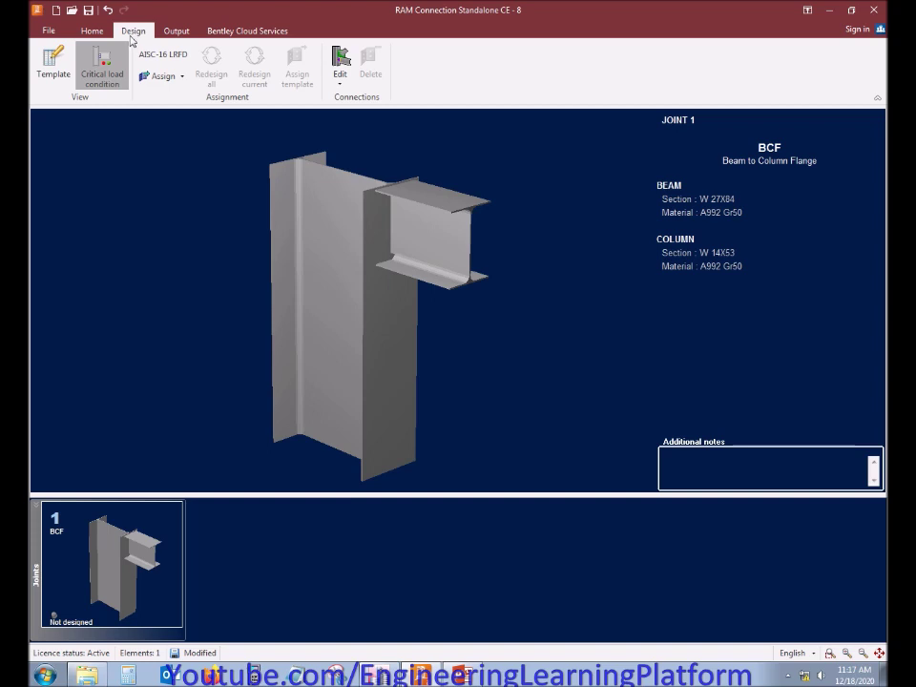
left_click(164, 77)
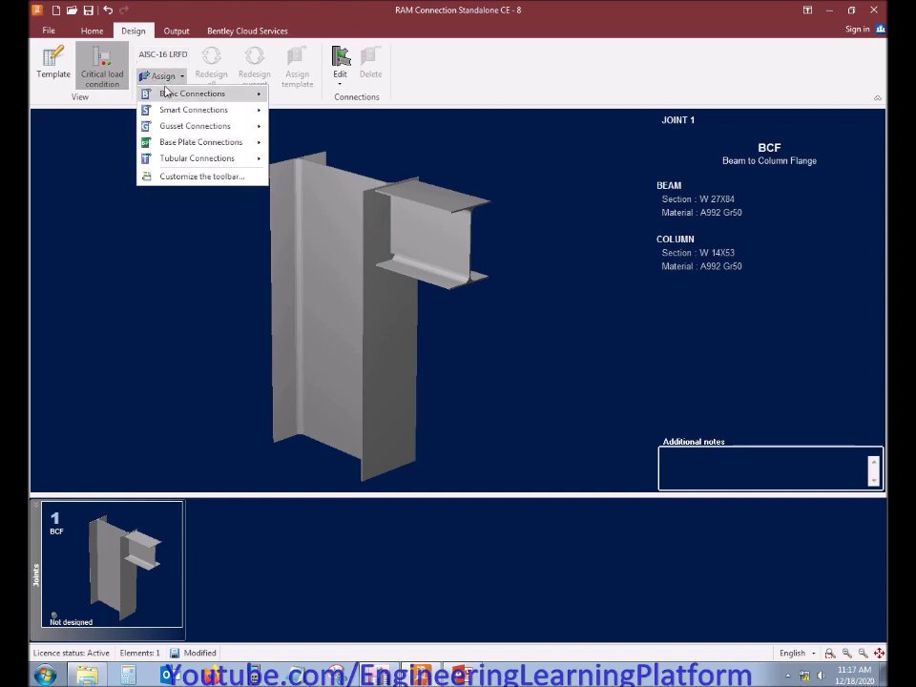
mouse_move(167, 95)
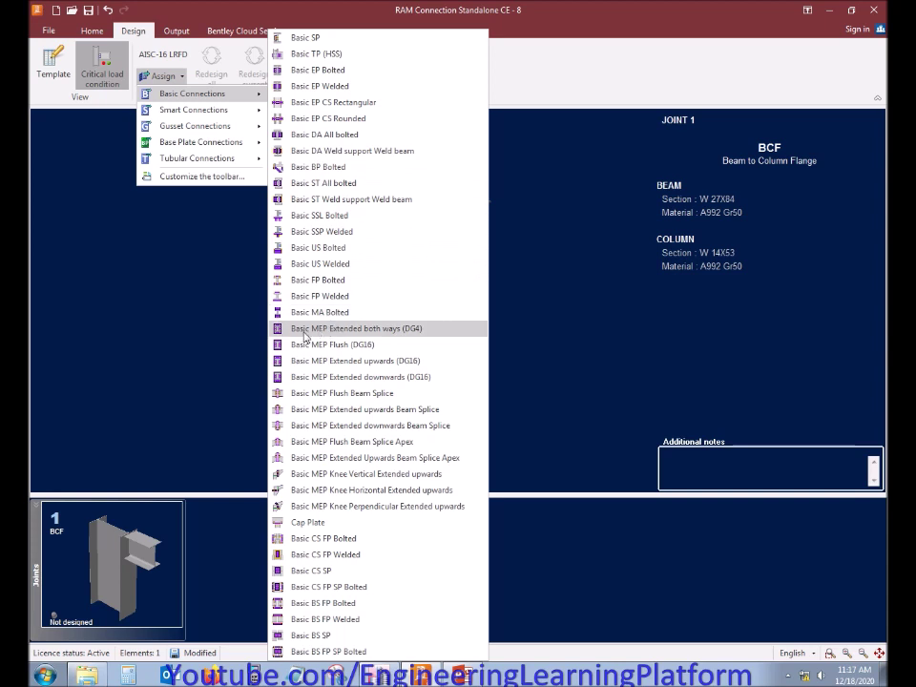
left_click(412, 336)
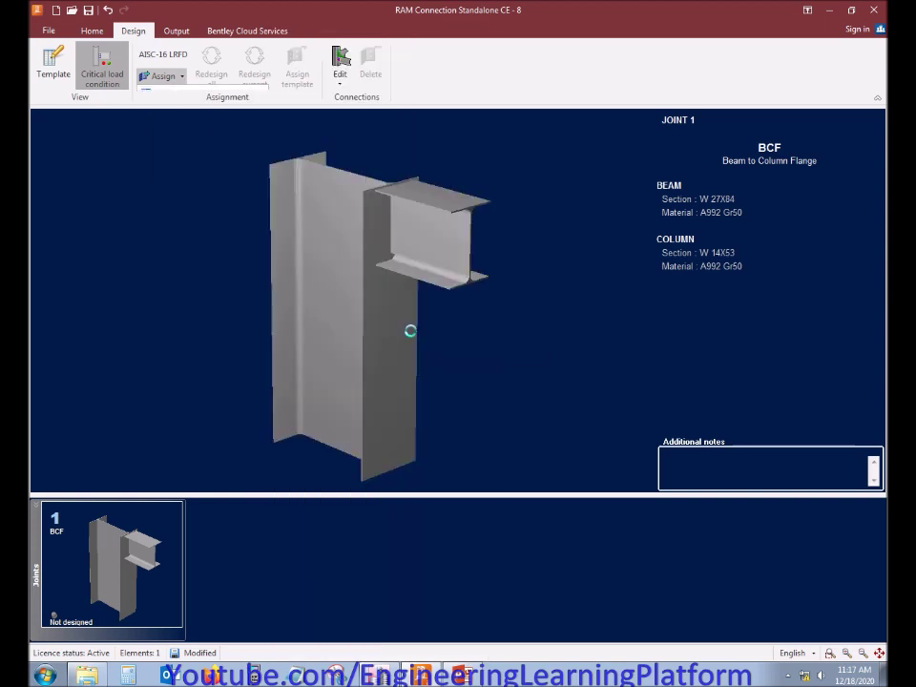
left_click(579, 433)
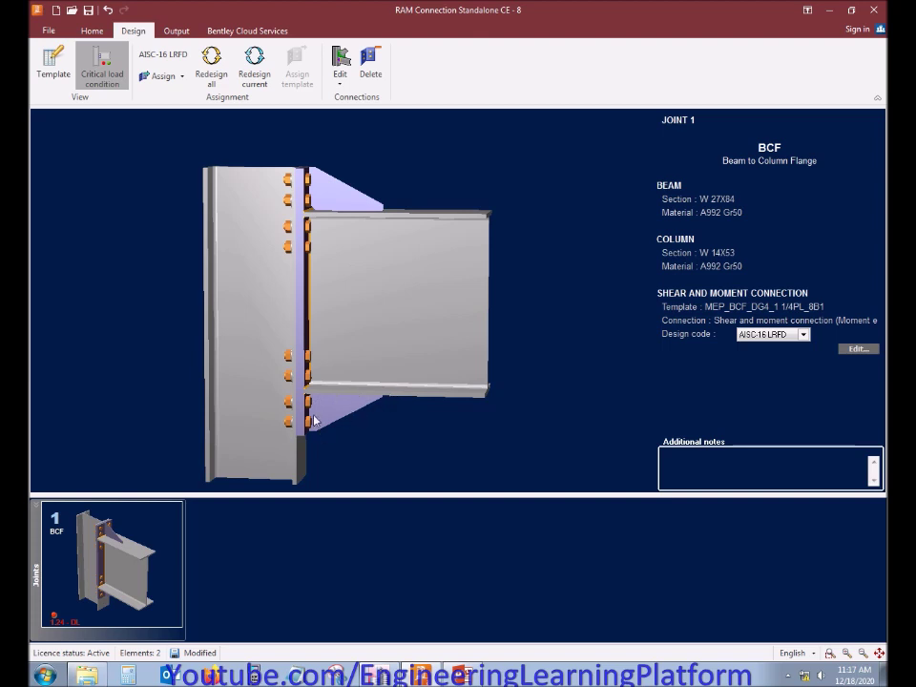
left_click(160, 75)
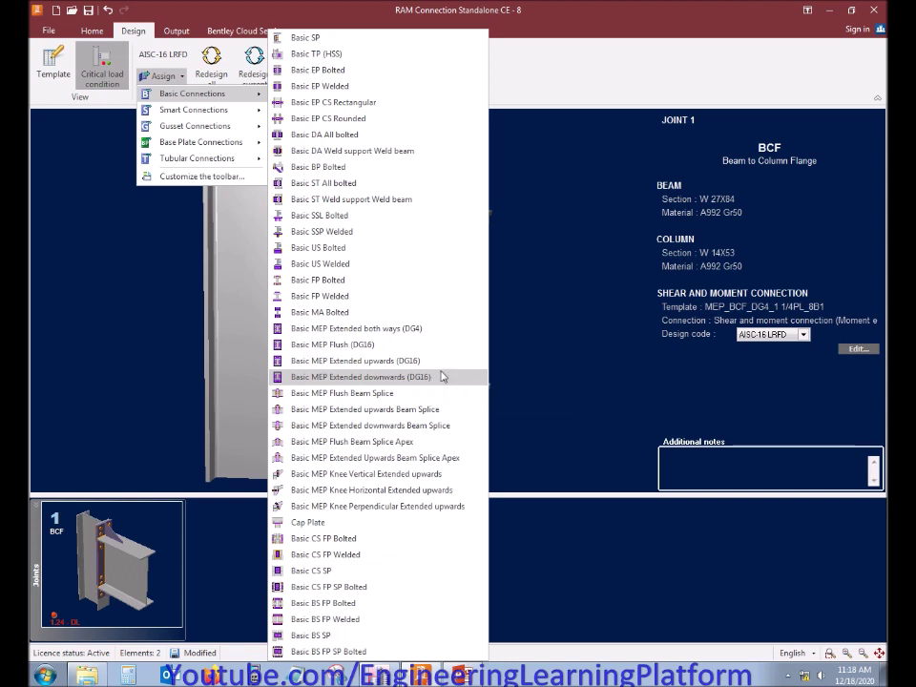
left_click(573, 323)
left_click_drag(574, 323, 539, 349)
Step: Open joint 1's shear and moment connection for editing and collapse its Members, Moment end plate and Stiffeners groups
left_click(854, 350)
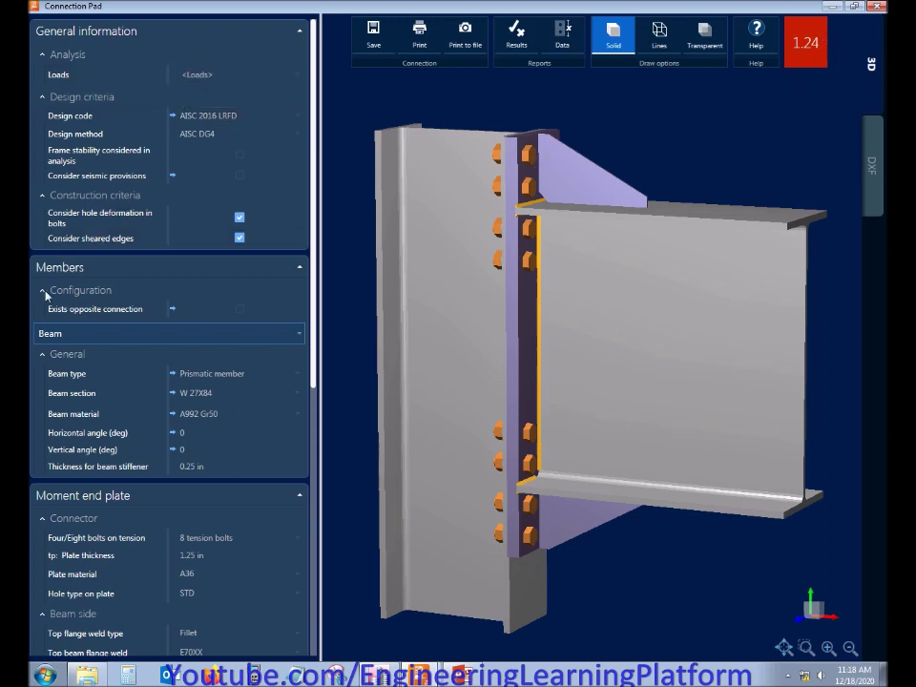
left_click(301, 271)
left_click(301, 295)
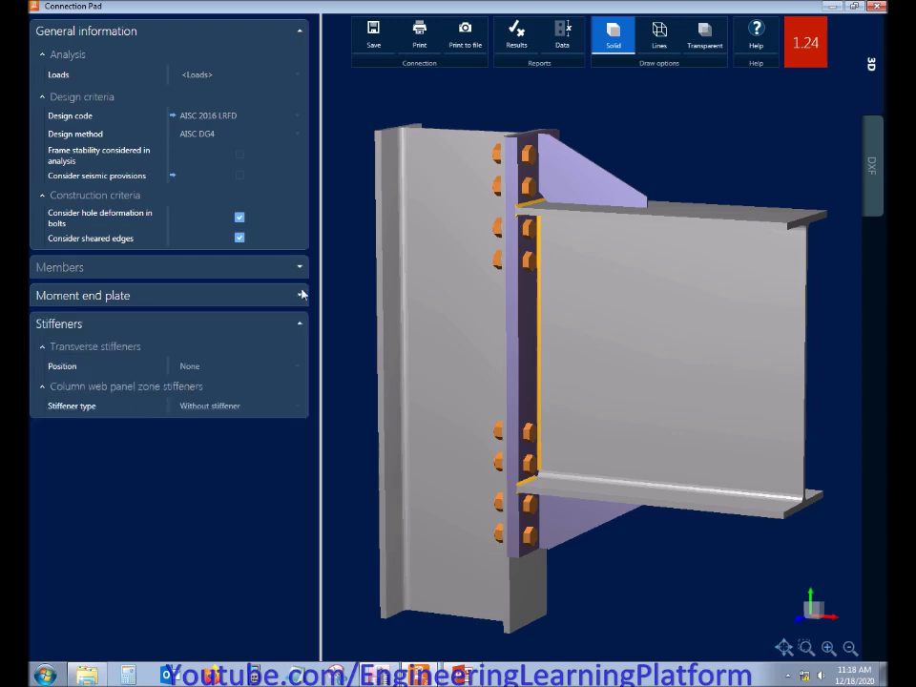
left_click(301, 325)
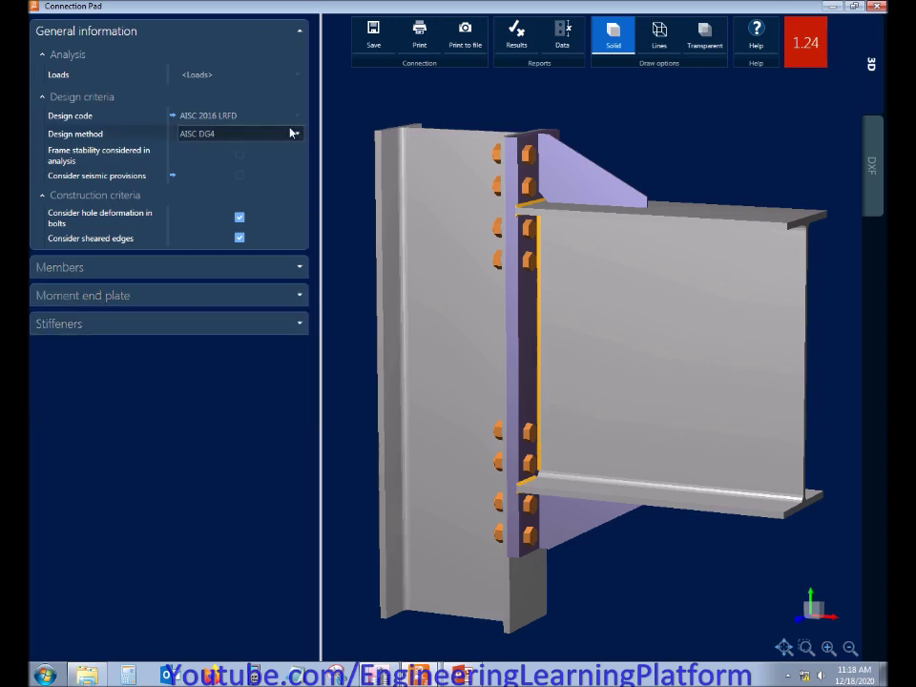
left_click(300, 33)
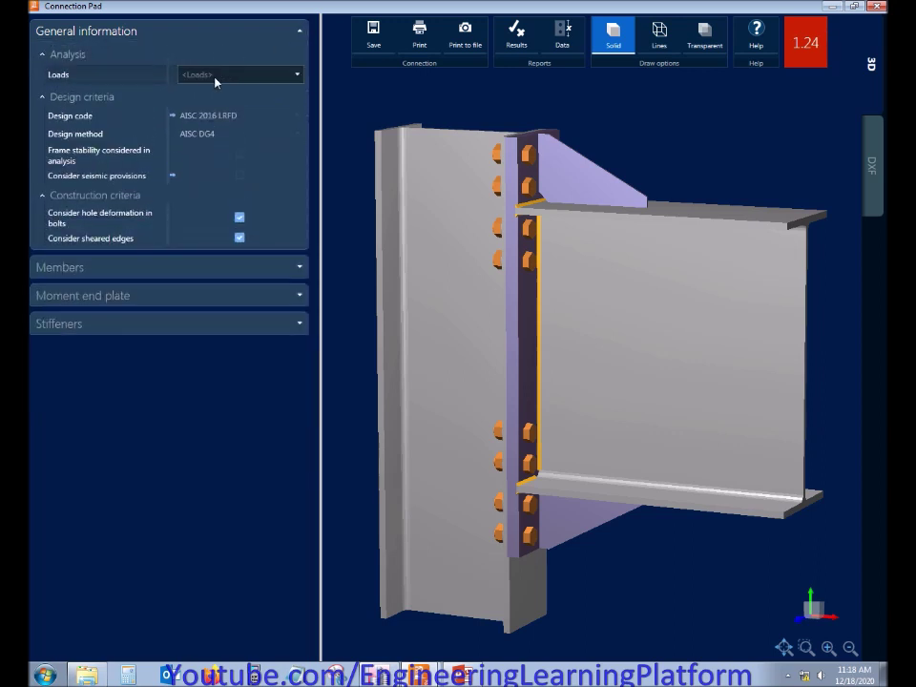
Step: Review the connection's load table for the load cases and generated combinations, and collapse the General information group
left_click(214, 76)
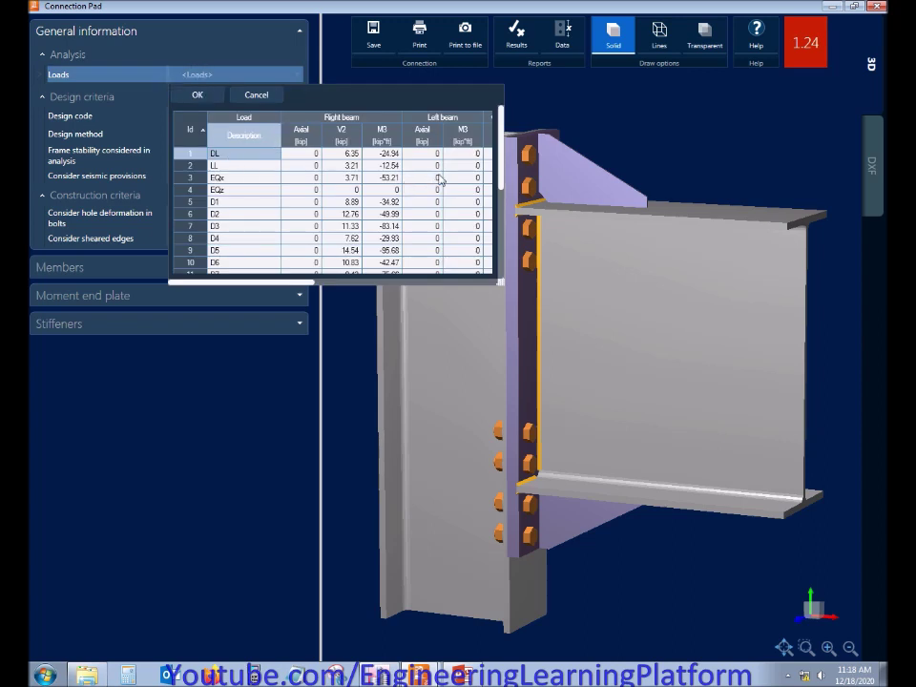
mouse_move(504, 158)
left_mouse_down()
mouse_move(505, 200)
mouse_move(502, 143)
left_mouse_up()
left_click(198, 95)
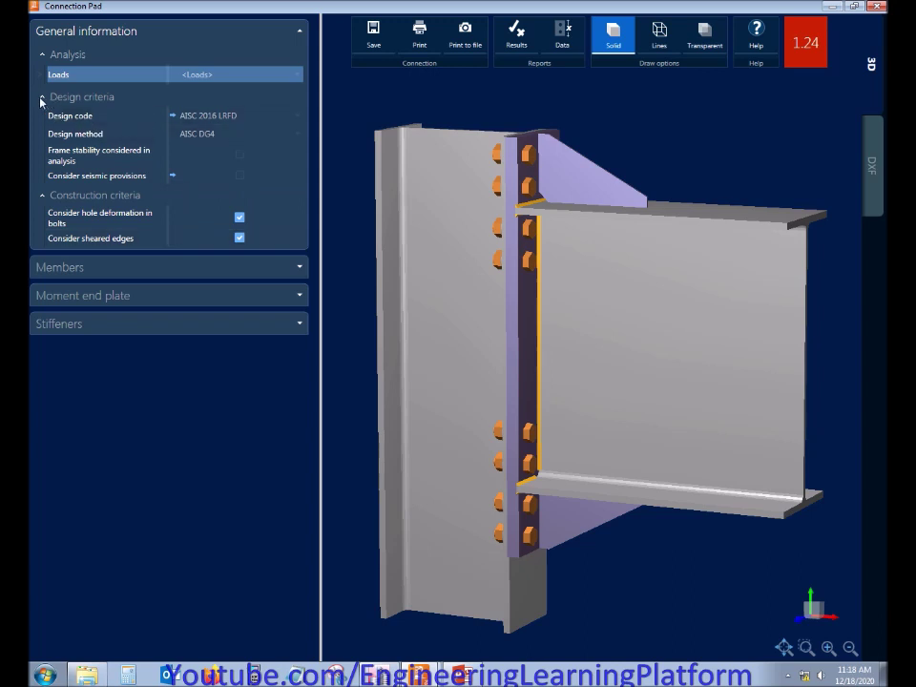
left_click(43, 55)
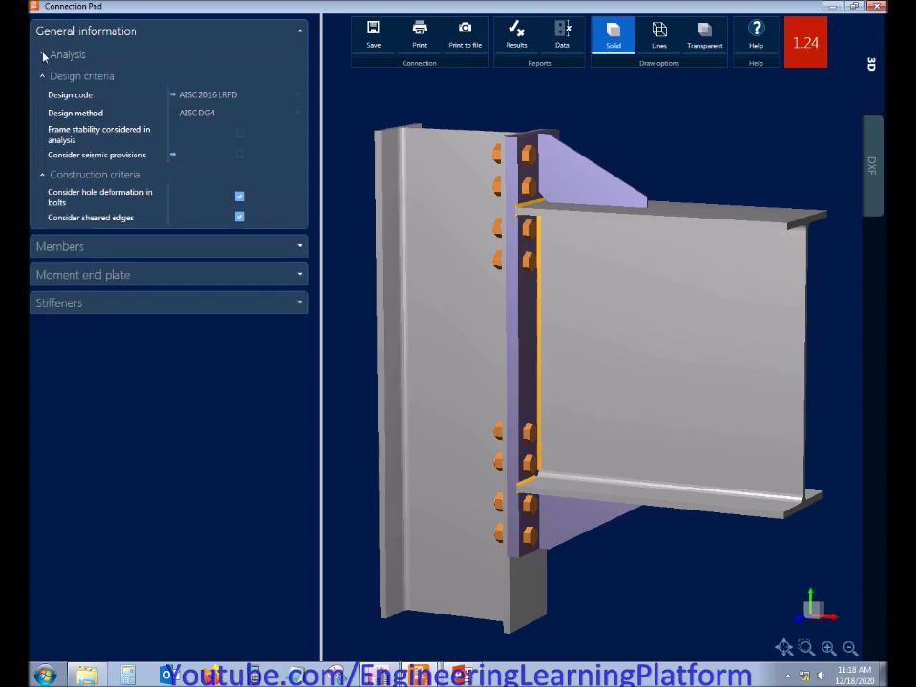
left_click(43, 55)
left_click(297, 32)
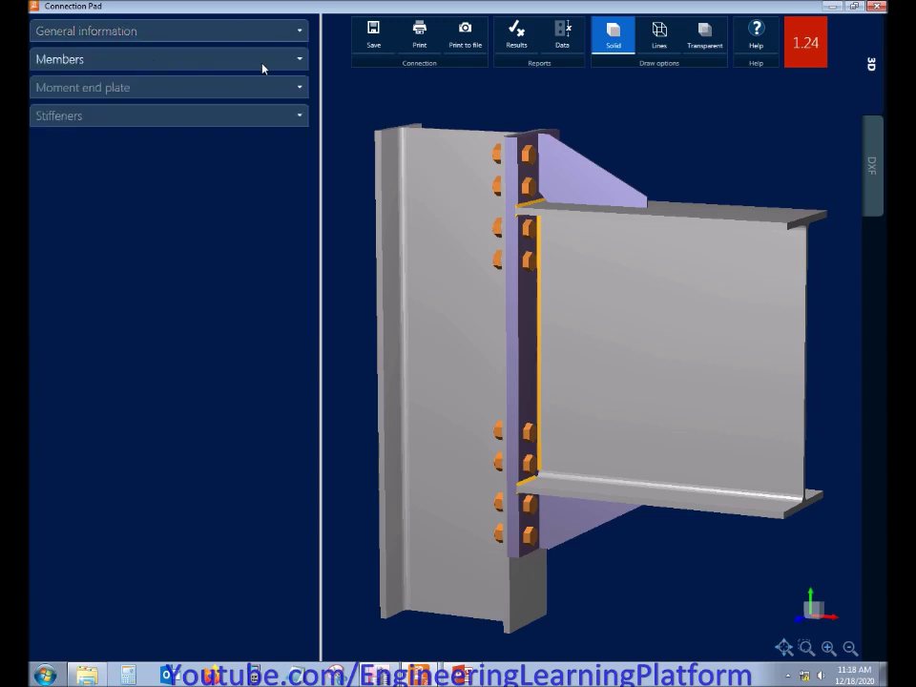
Step: Try enabling the opposite connection option in the member configuration and turn it back off
left_click(300, 59)
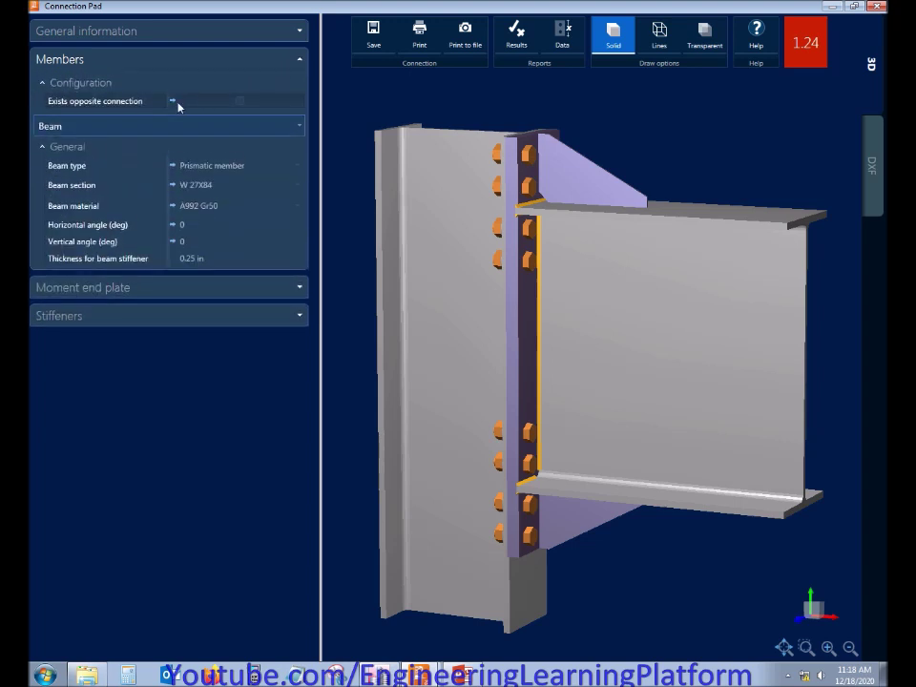
left_click(239, 100)
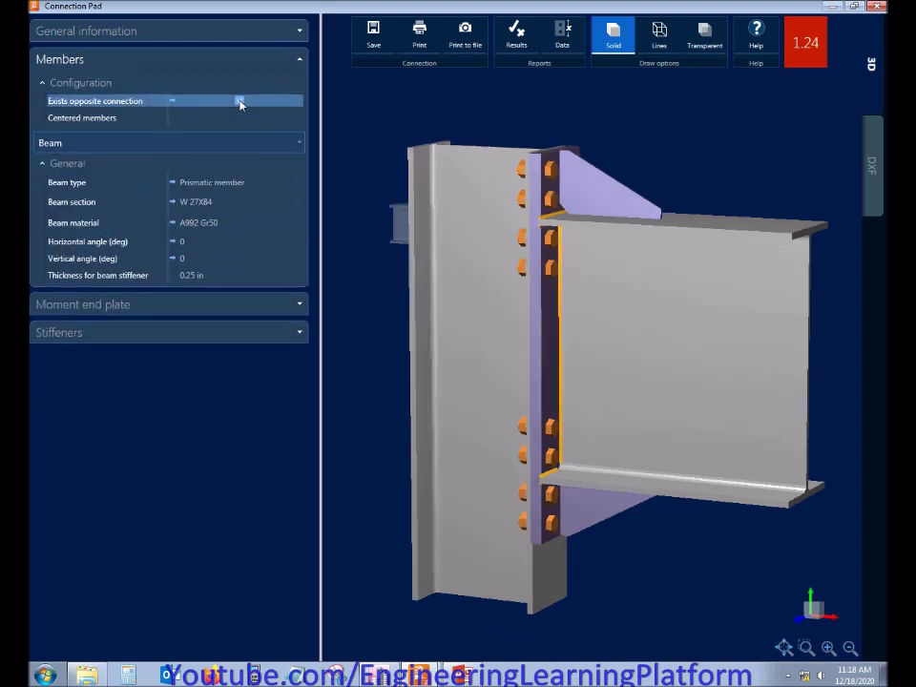
left_click(240, 100)
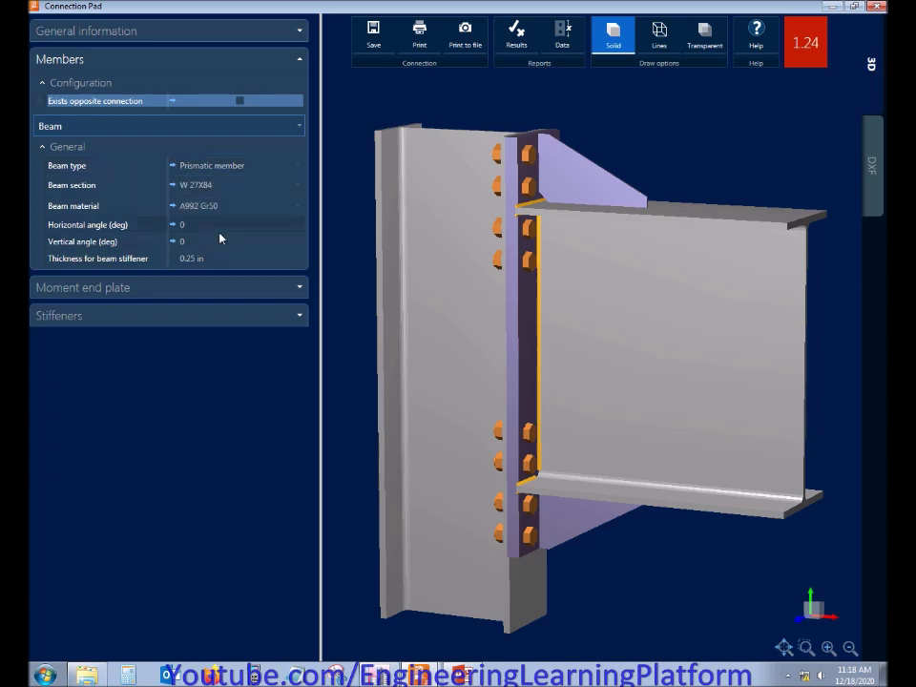
Step: Try a beam stiffener thickness of 0.375 in, return it to 0.25 in and collapse the Members group
left_click(207, 259)
type("0.375")
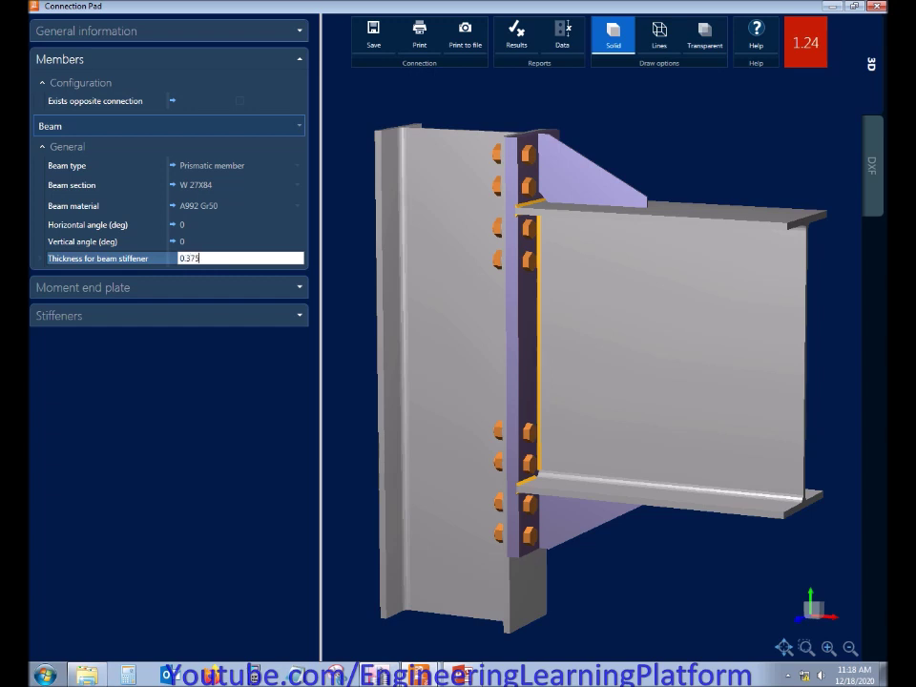
key("Return")
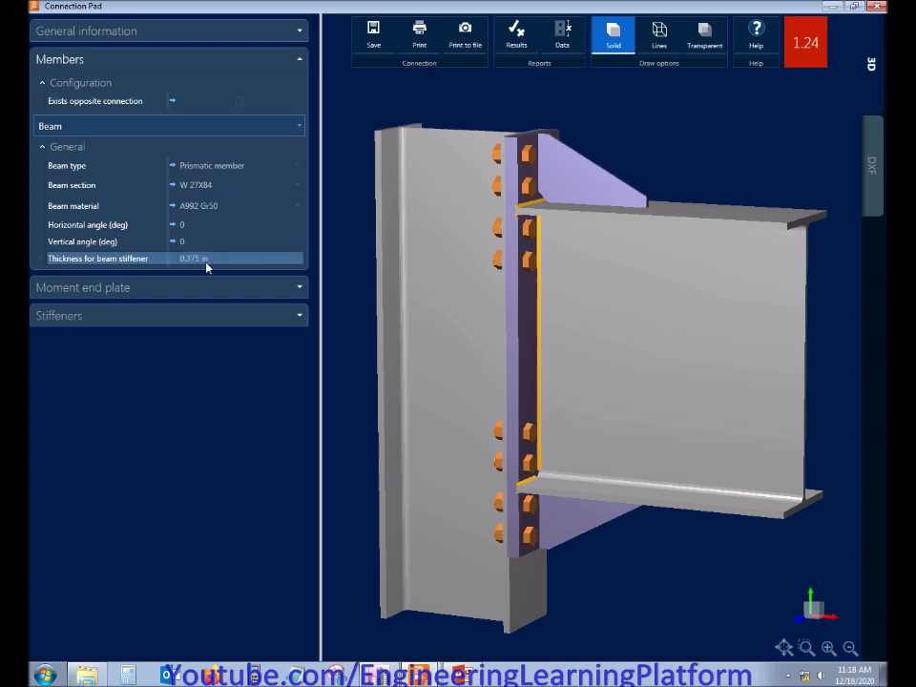
left_click(206, 260)
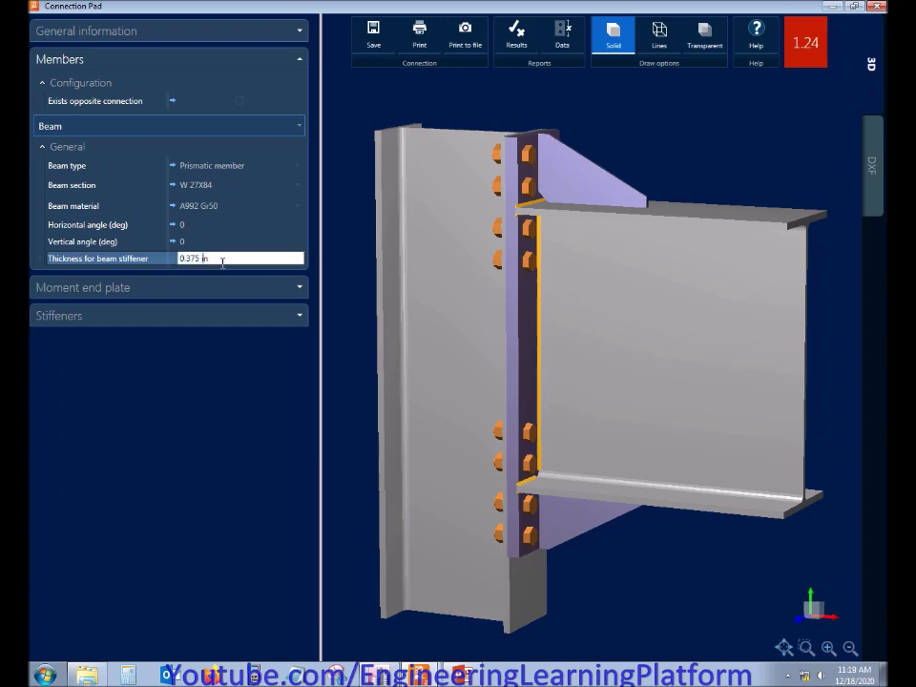
left_click_drag(178, 259, 236, 260)
type("0.25")
key("Return")
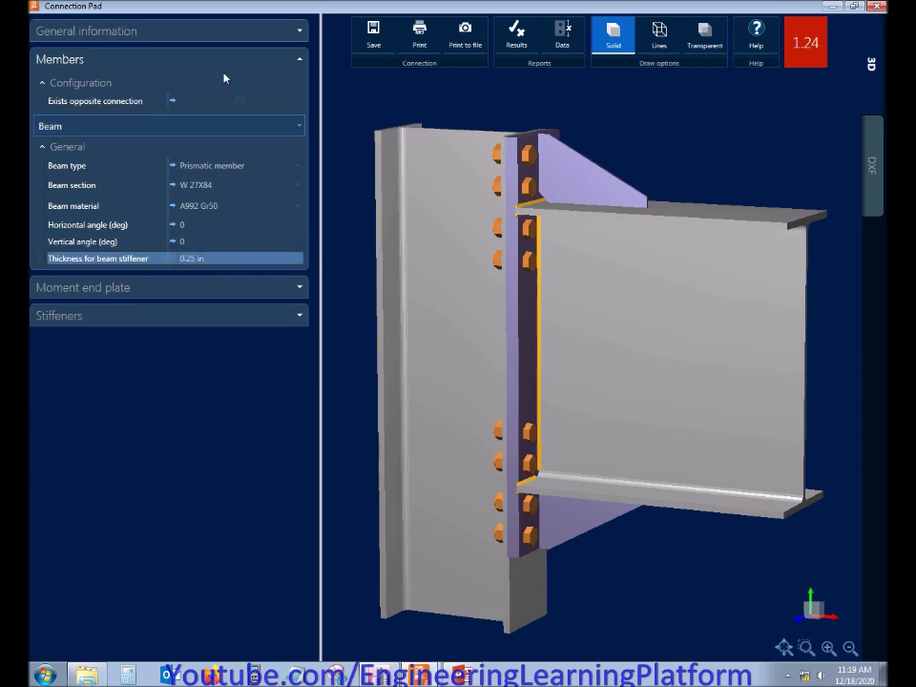
left_click(300, 62)
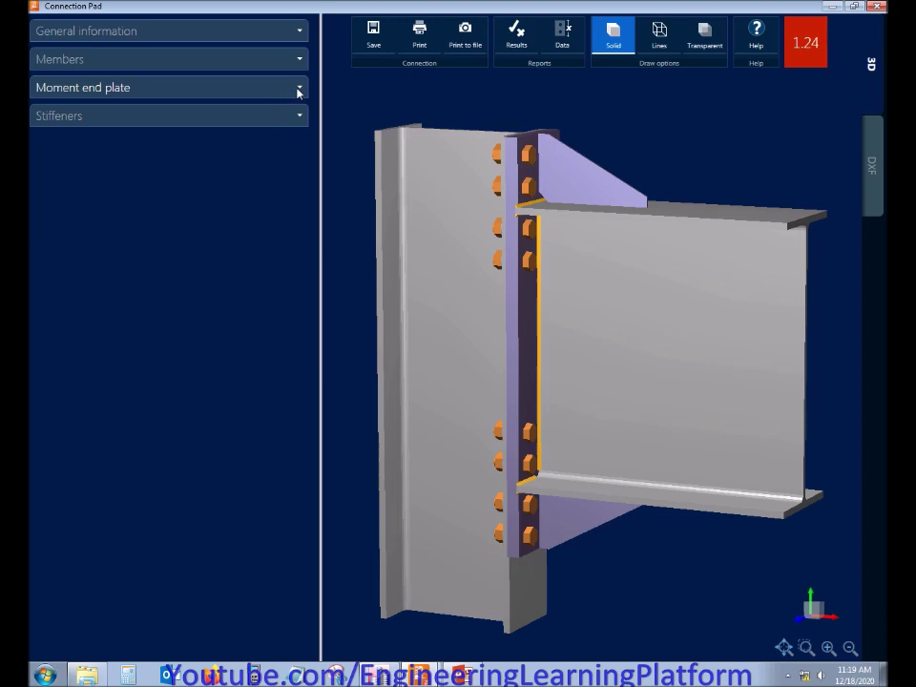
Step: Expand the moment end plate parameters, try the four tension bolt option and set it back to 8 tension bolts
left_click(299, 88)
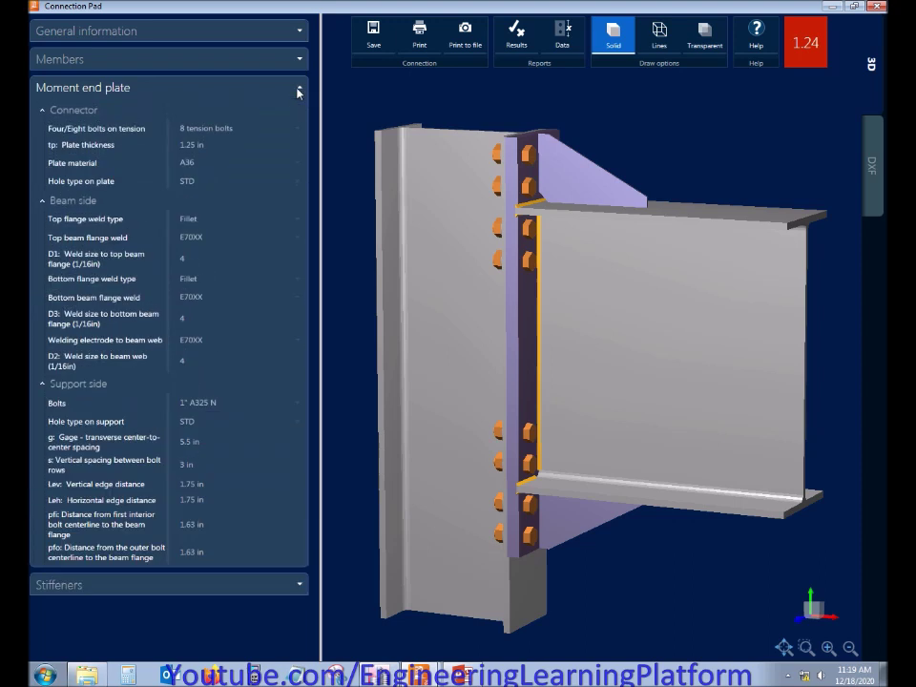
left_click(225, 130)
left_click(220, 131)
left_click(220, 146)
left_click(225, 131)
left_click(237, 160)
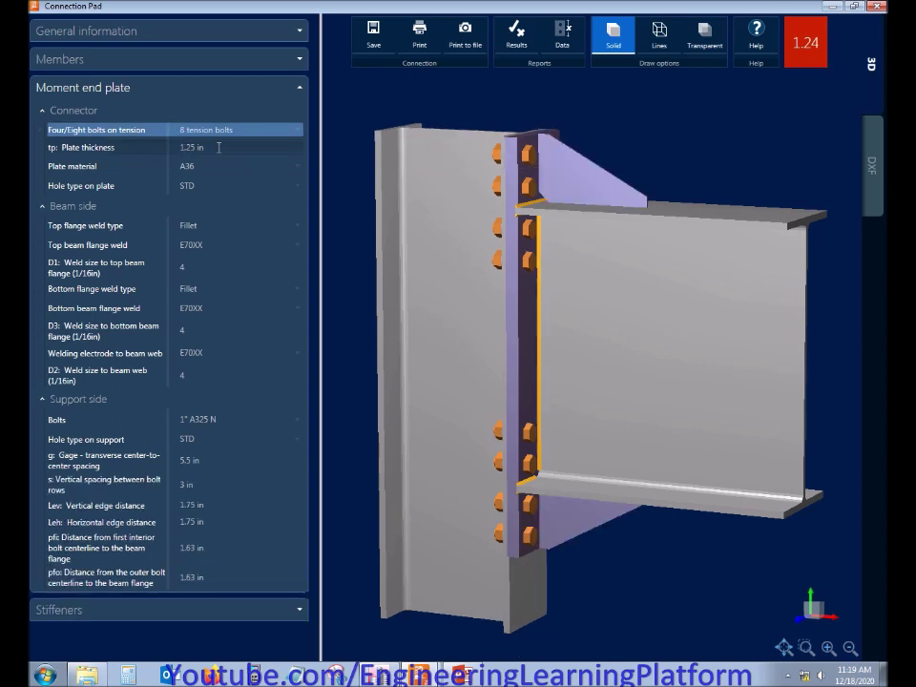
Step: Set the moment end plate's material to A992 Gr50 and its thickness to 1 in
left_click(212, 166)
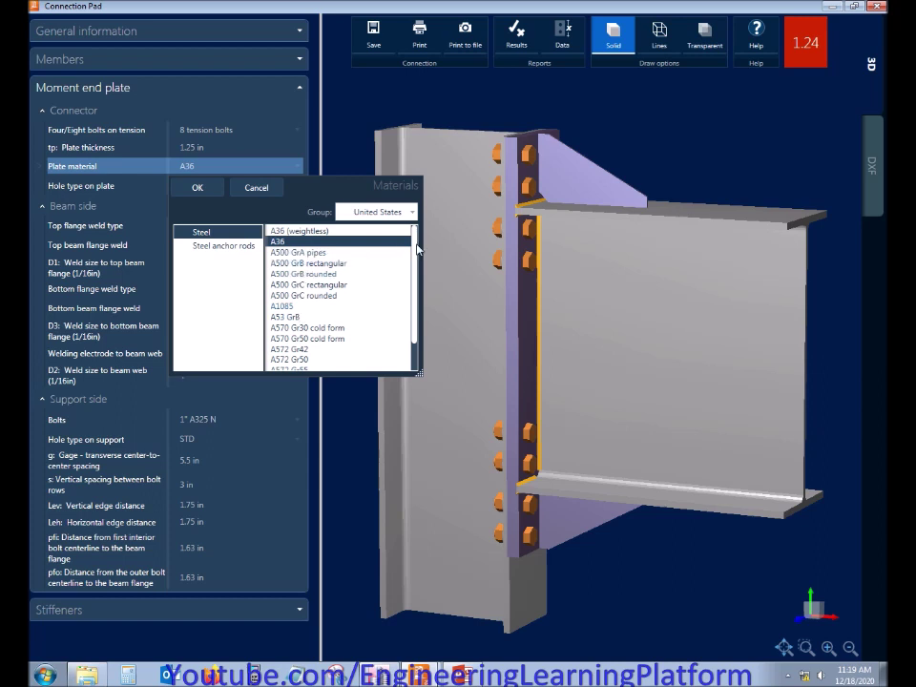
scroll(302, 358, "down", 1)
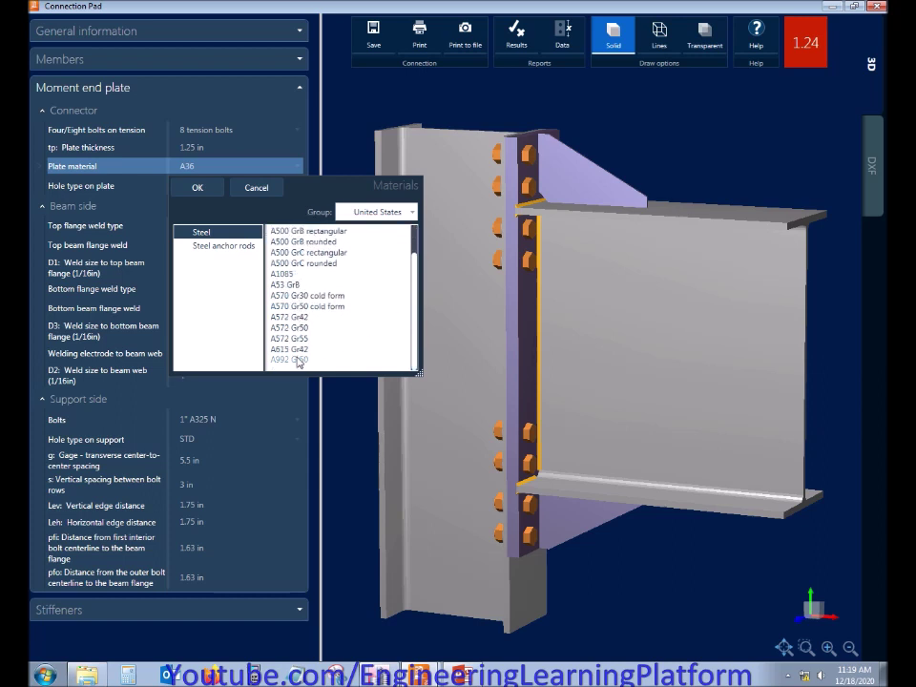
left_click(301, 357)
left_click(197, 187)
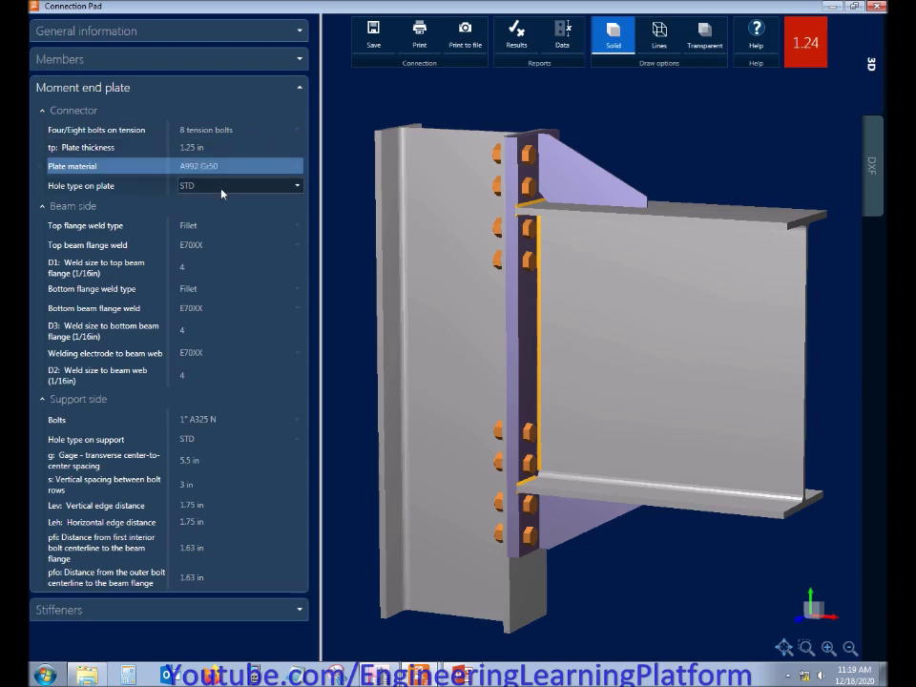
left_click(211, 148)
type("1")
key("Tab")
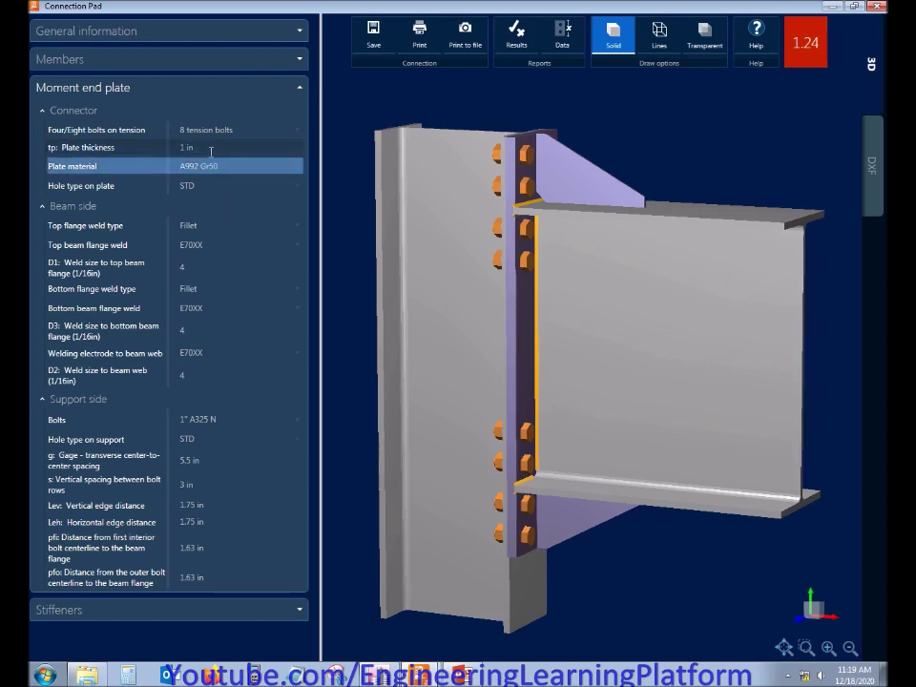
Step: Try a top beam flange weld size of 6 (1/16 in) and set it back to 4
left_click(202, 266)
type("6")
key("Tab")
left_click(202, 266)
type("4")
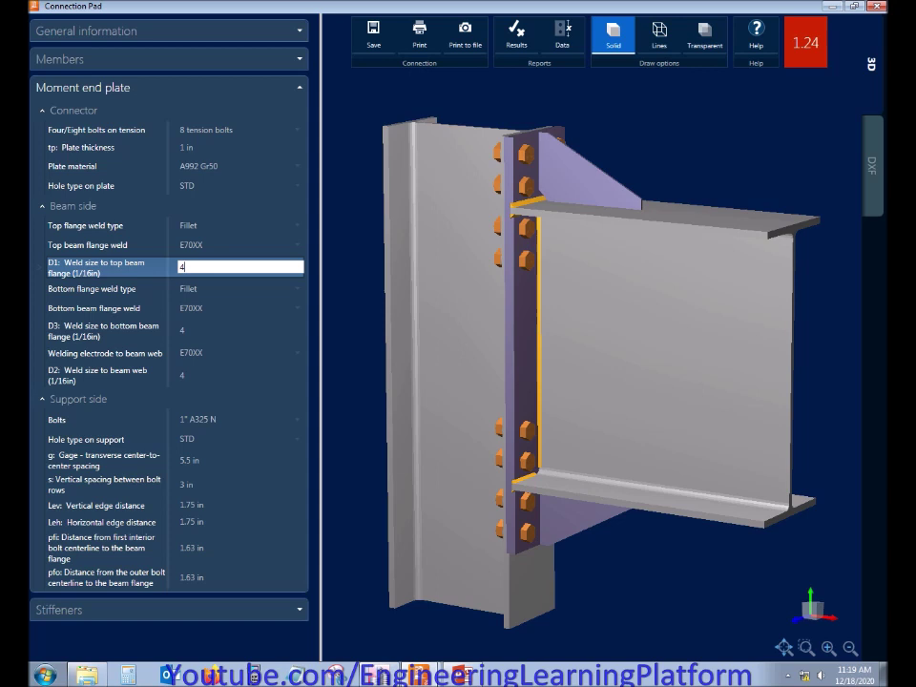
key("Tab")
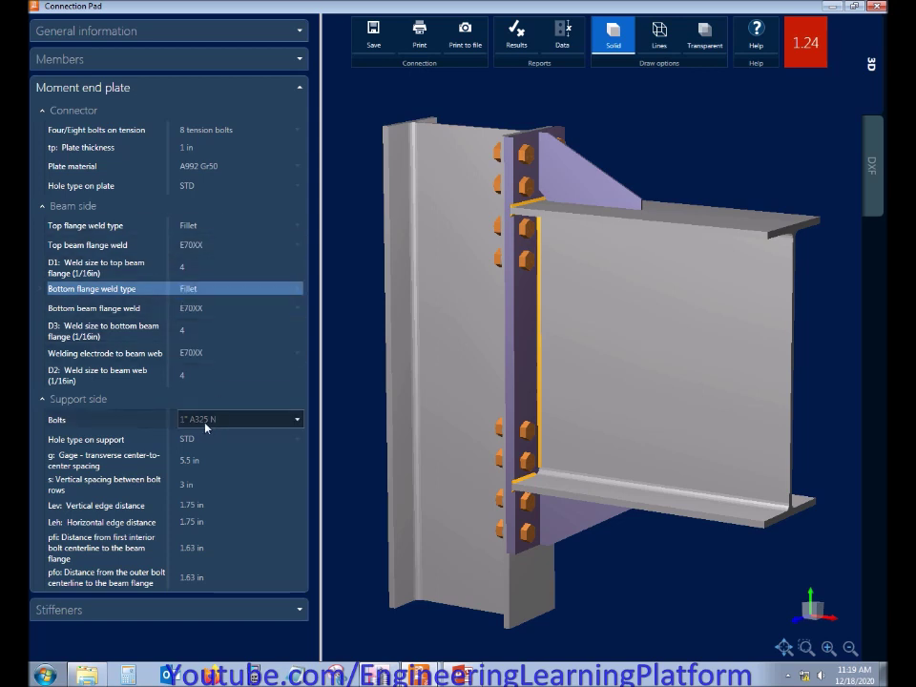
Step: Try 1 1/8" A325 N bolts on the support side and settle on 7/8" A325 N
left_click(202, 422)
left_click(303, 538)
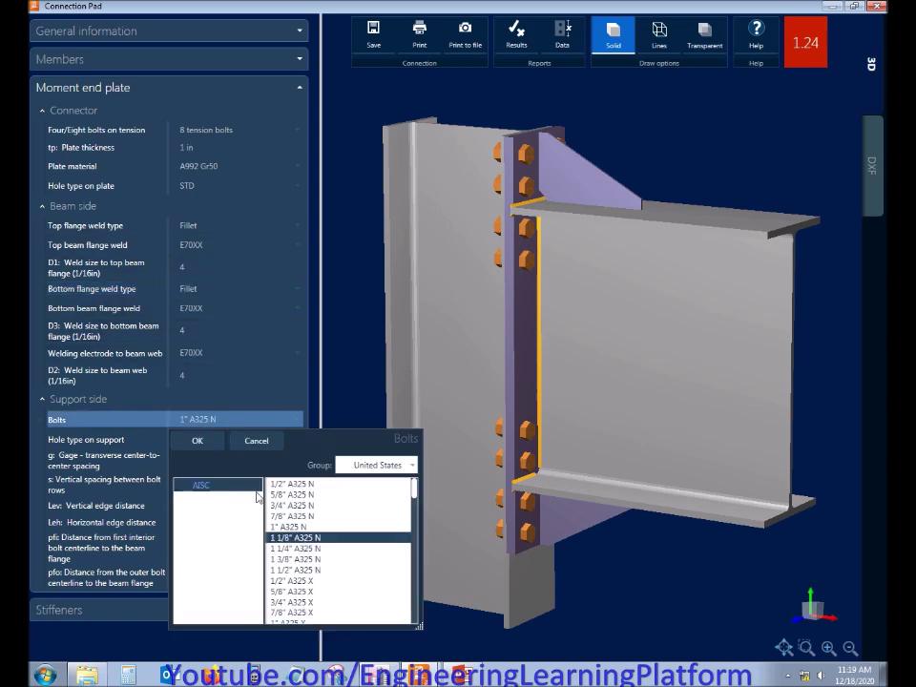
left_click(196, 440)
left_click(236, 423)
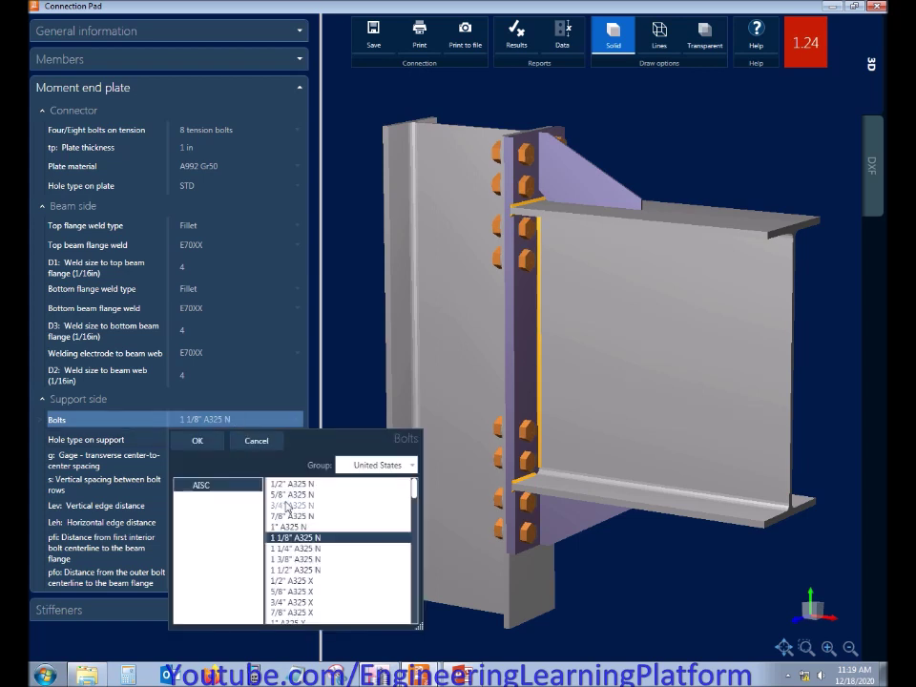
left_click(292, 516)
left_click(198, 441)
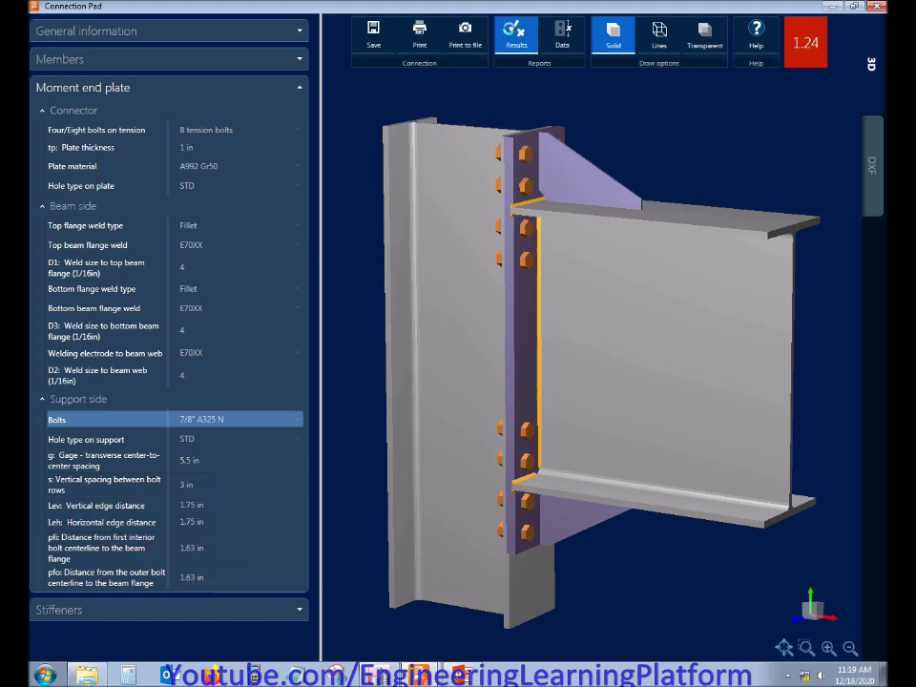
Step: Check the end plate stiffener thickness under the geometric considerations of the results report and close the report
left_click(516, 36)
scroll(487, 317, "down", 5)
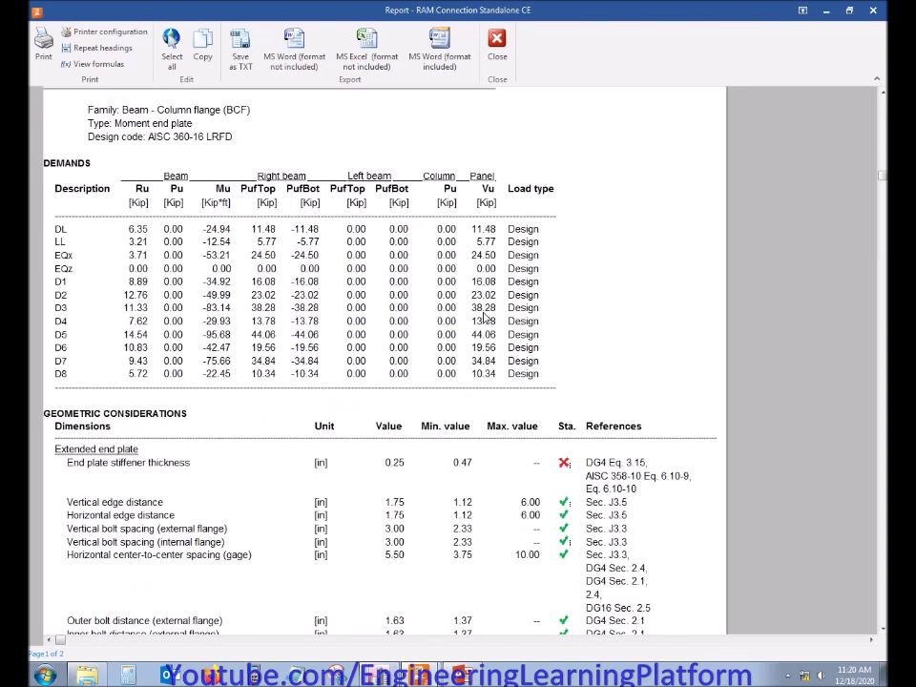
left_click(449, 315)
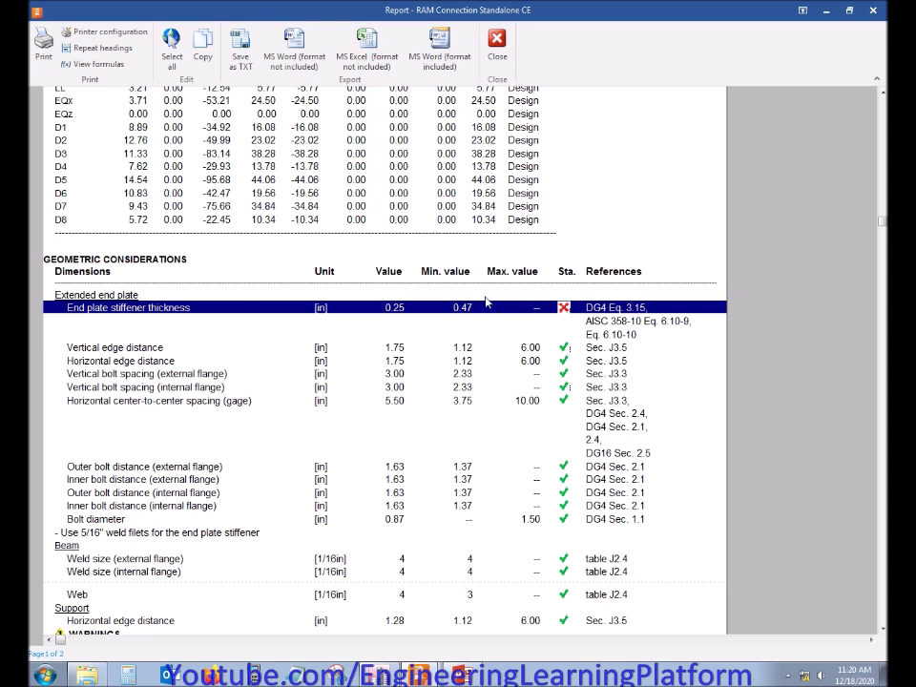
left_click(496, 43)
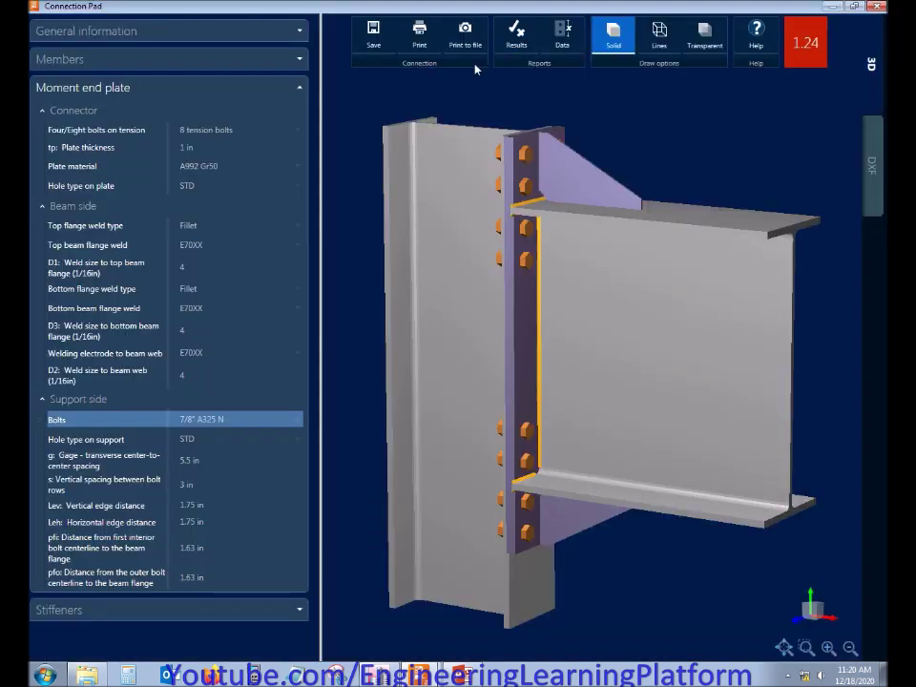
Step: Set the beam stiffener thickness in the member parameters to 0.5 in
left_click(300, 88)
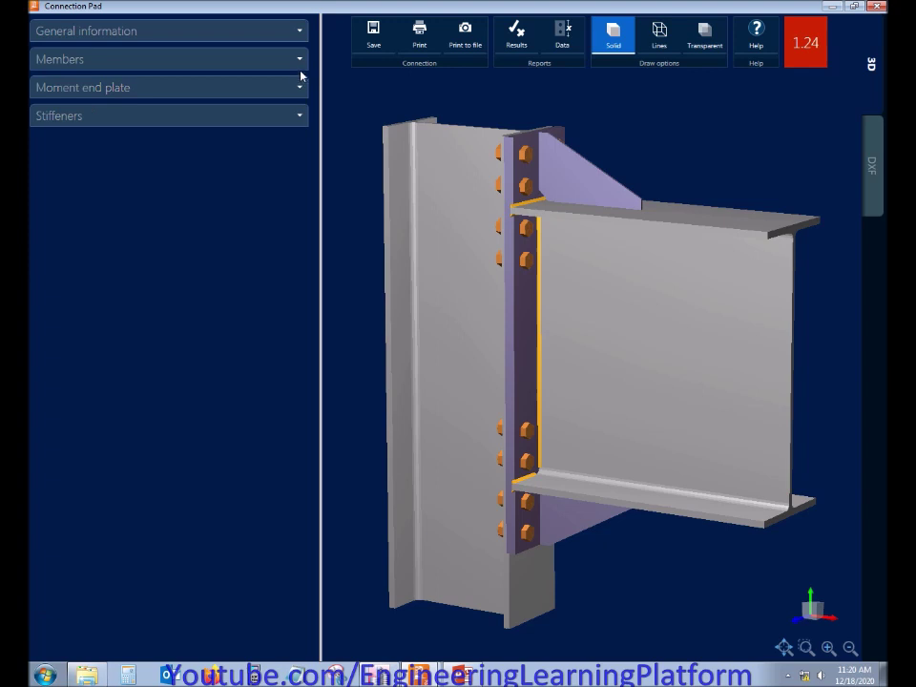
left_click(301, 63)
left_click(225, 258)
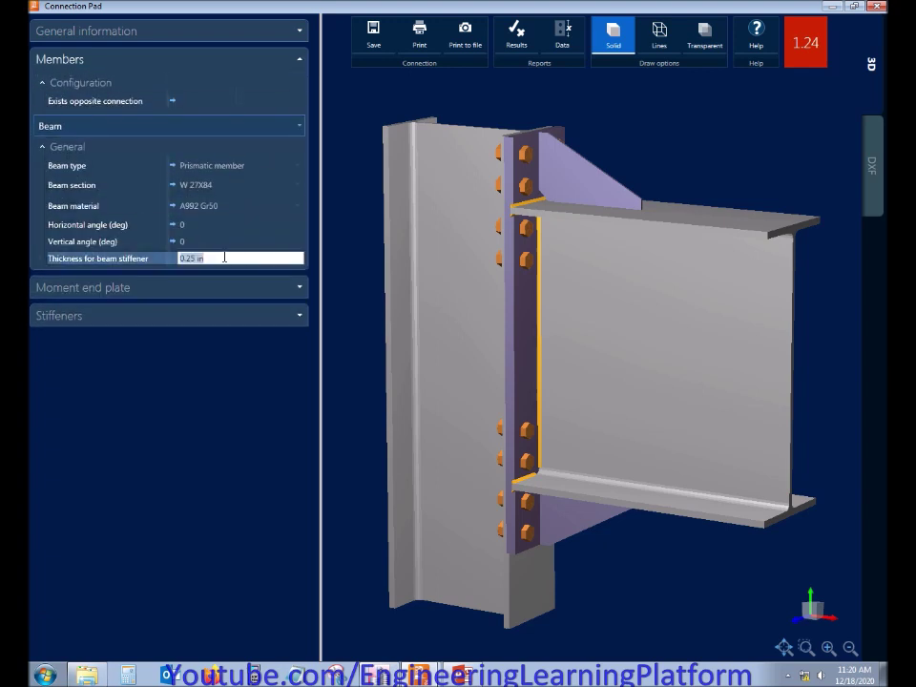
type("0.5")
key("Return")
Step: Review the geometric considerations and design check in the results report, mark the web weld strength row and close the report
left_click(503, 40)
left_click(458, 291)
scroll(456, 296, "down", 3)
scroll(458, 298, "down", 5)
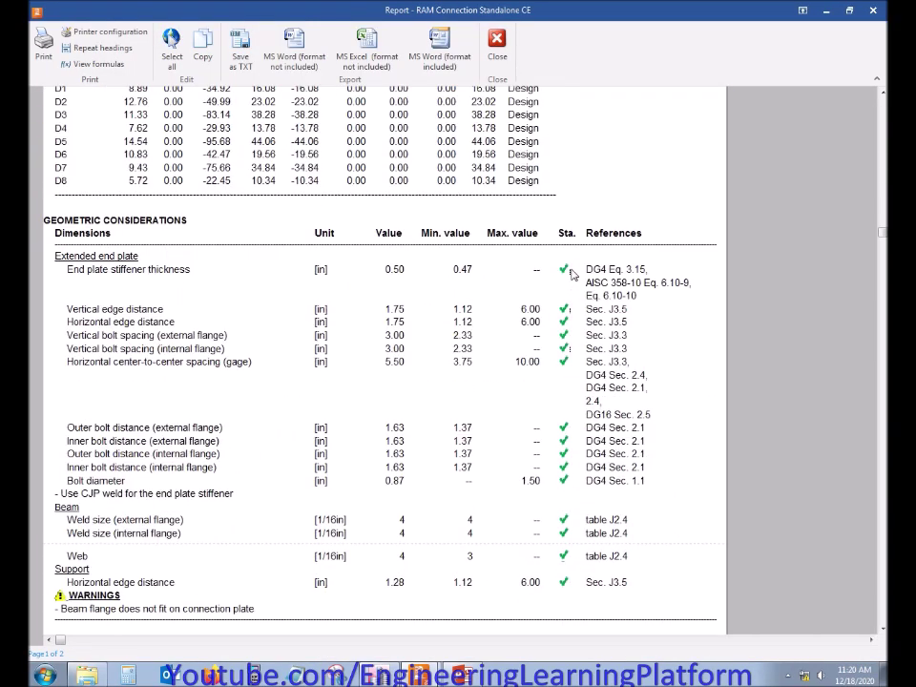
scroll(570, 273, "down", 15)
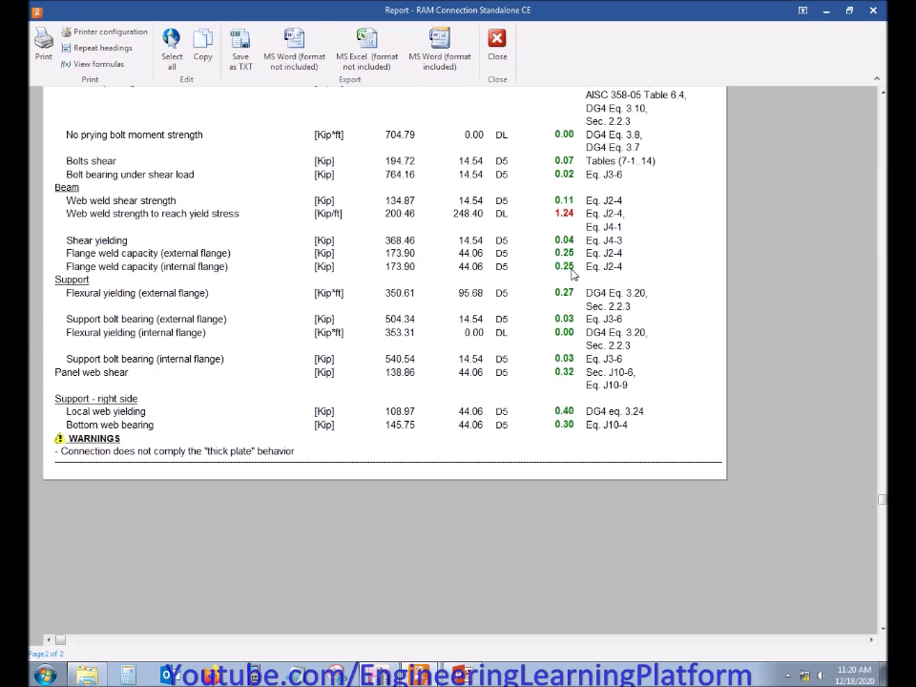
scroll(572, 275, "up", 2)
left_click(575, 291)
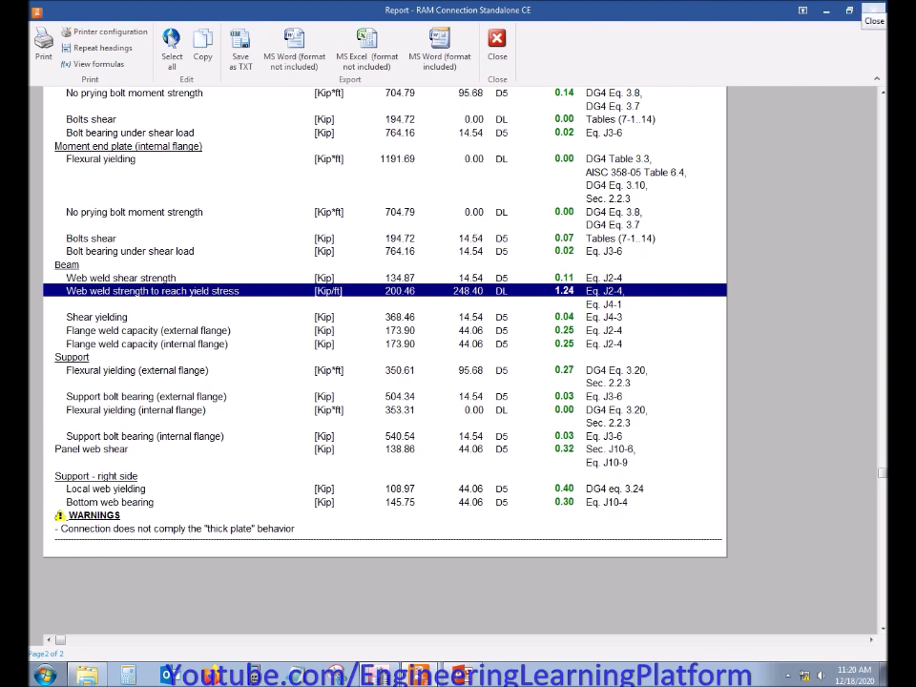
left_click(874, 10)
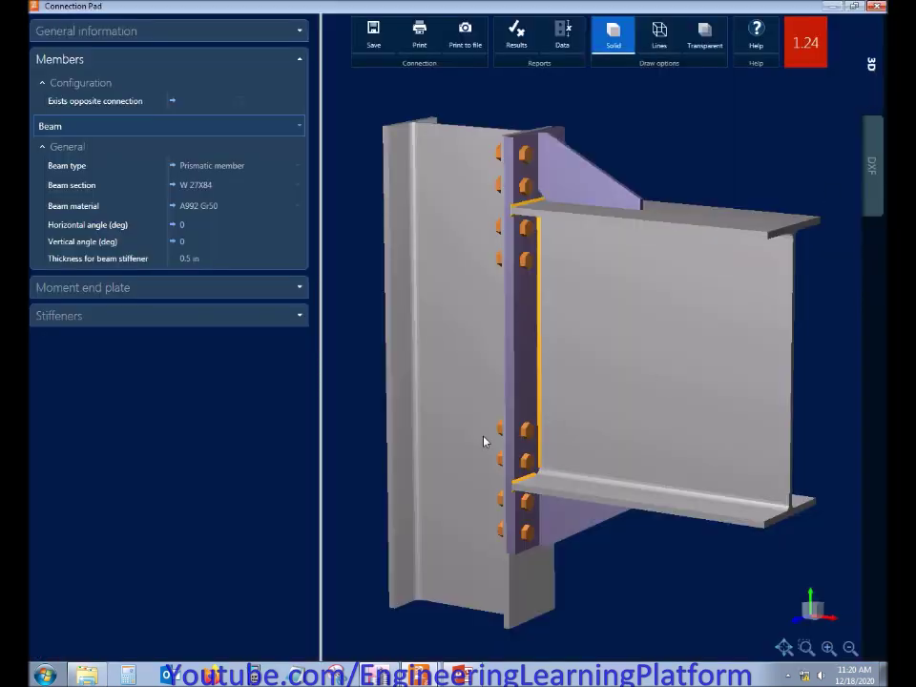
Step: Set the moment end plate's weld size to the beam web (D2) to 6 sixteenths of an inch
left_click(299, 63)
left_click(298, 87)
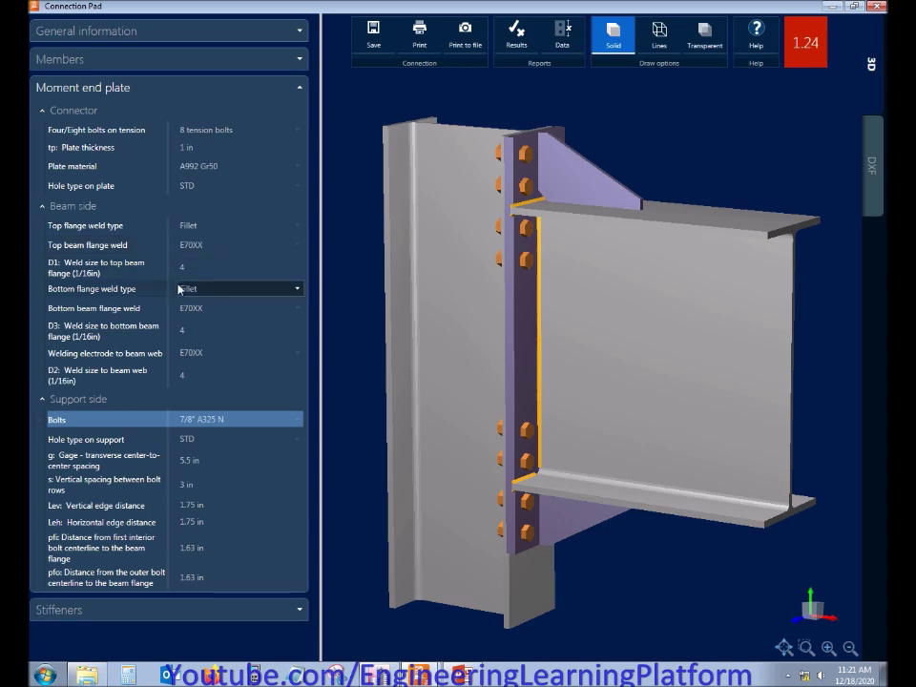
left_click(196, 375)
type("6")
key("Return")
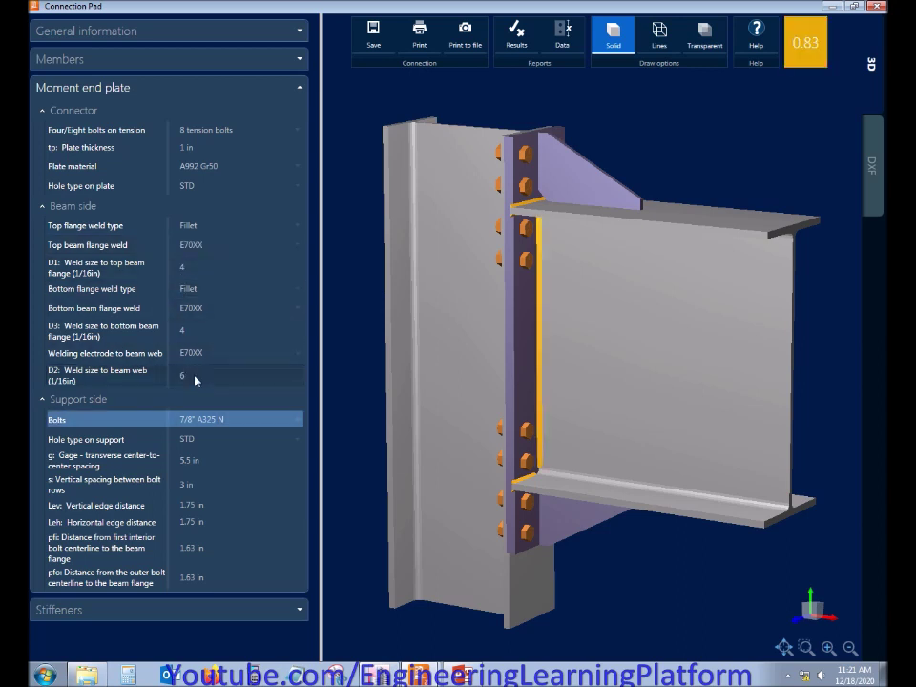
left_click(195, 377)
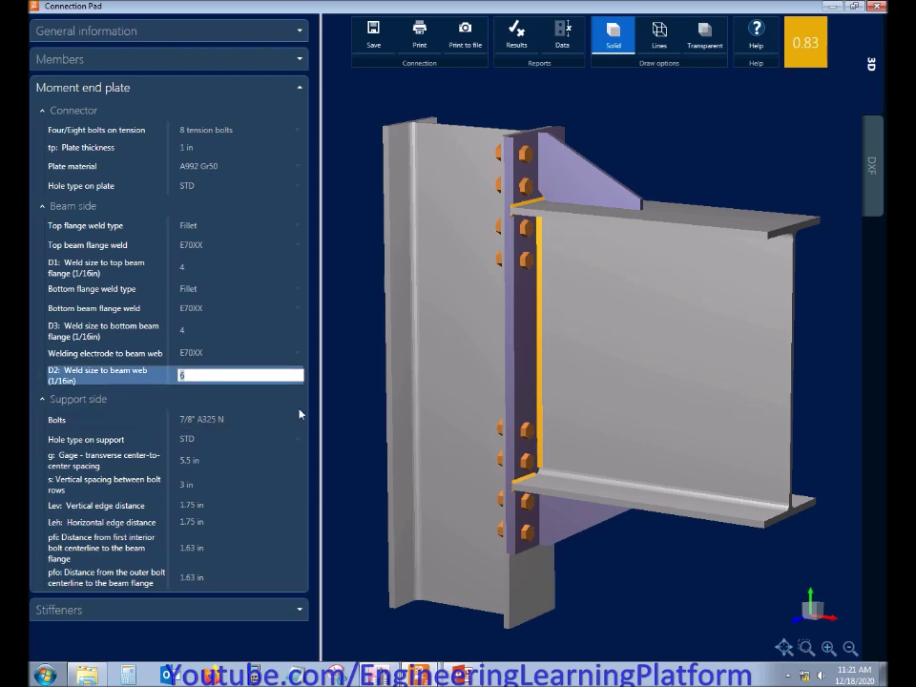
left_click(373, 357)
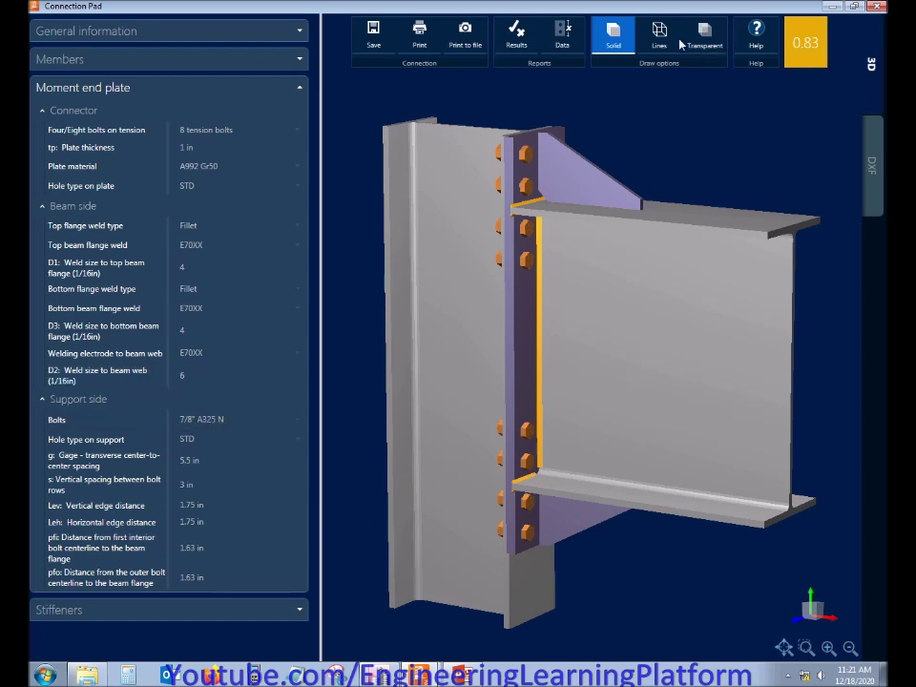
Step: Review the design check ratios and closing warnings in the updated results report, then close it
left_click(516, 36)
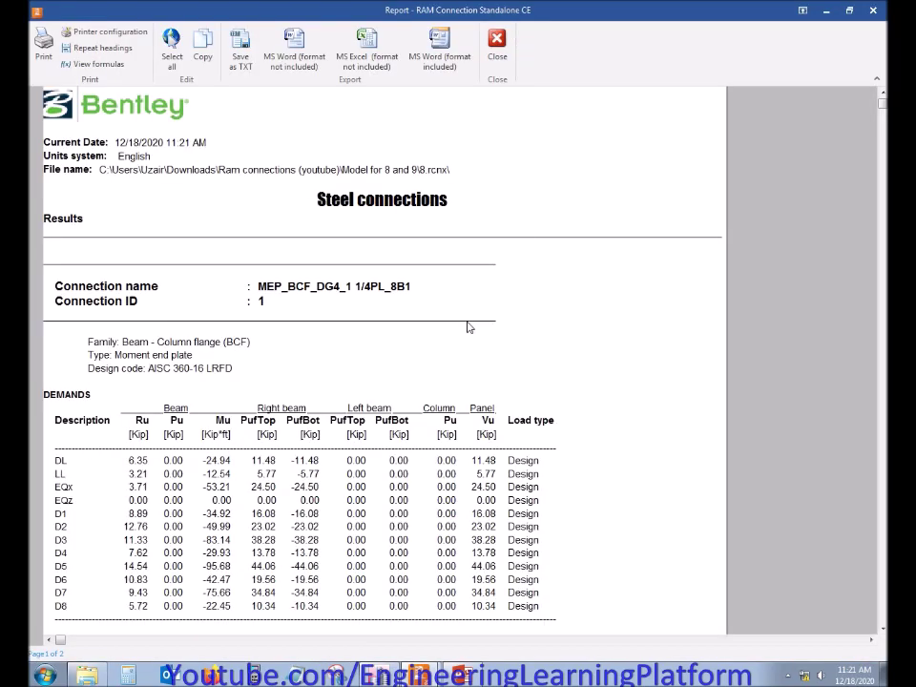
scroll(468, 327, "down", 15)
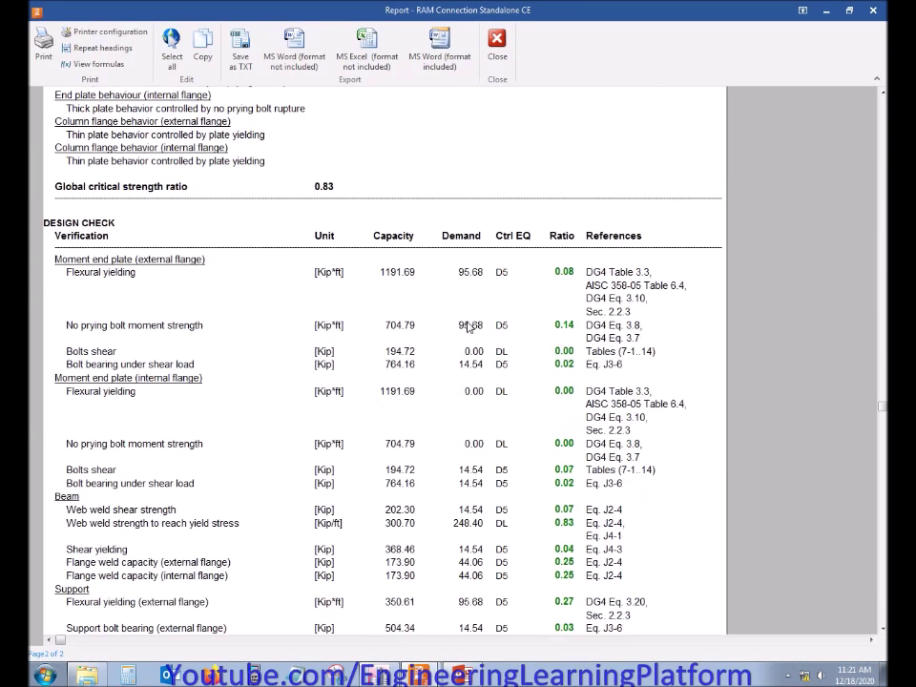
scroll(467, 327, "down", 5)
left_click(107, 568)
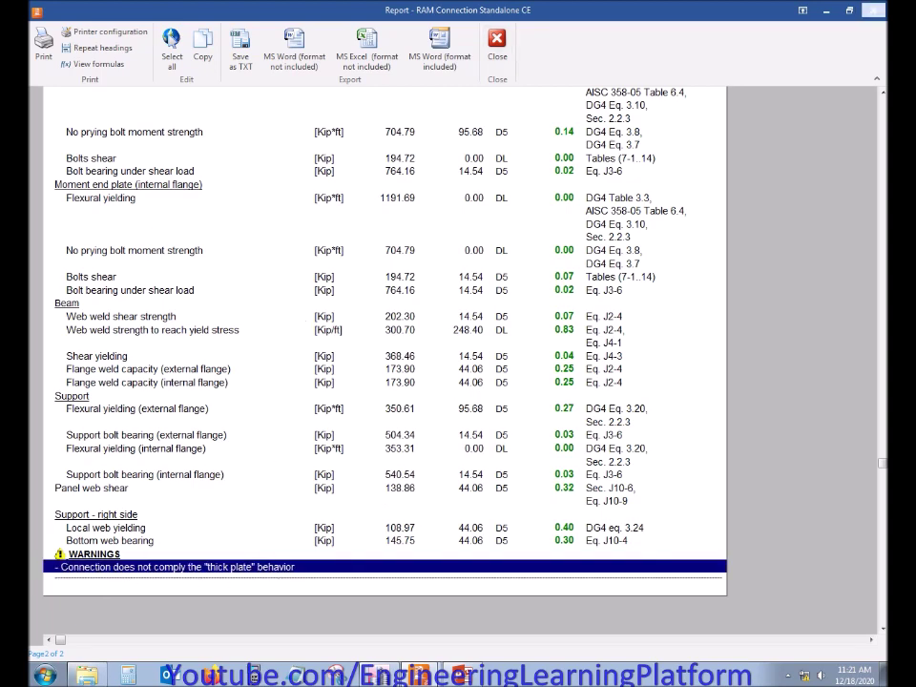
left_click(870, 11)
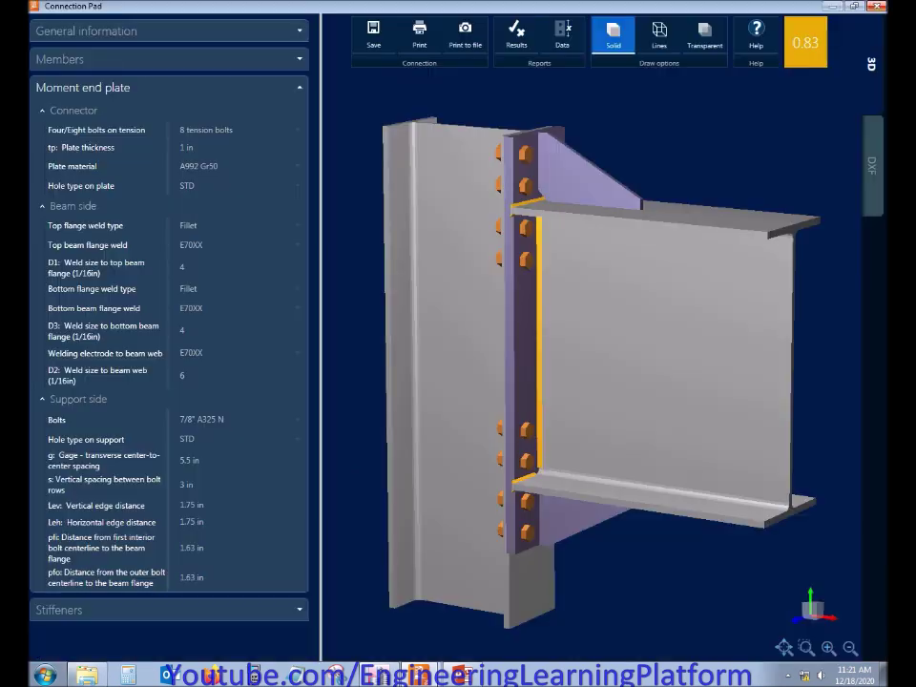
Step: Add a transverse column stiffener at the Top position and make it full depth
left_click(300, 87)
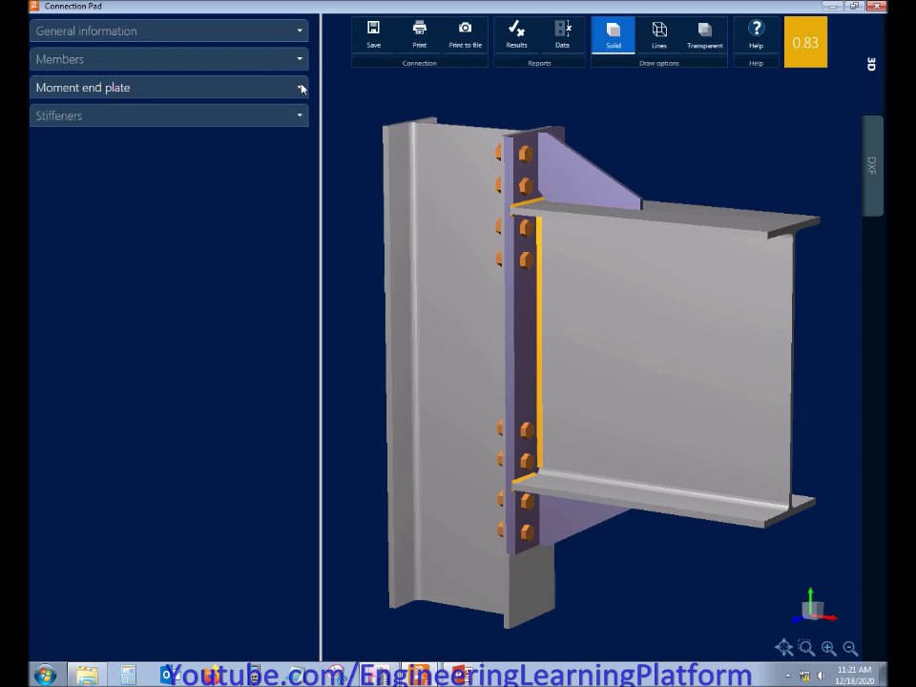
left_click(301, 117)
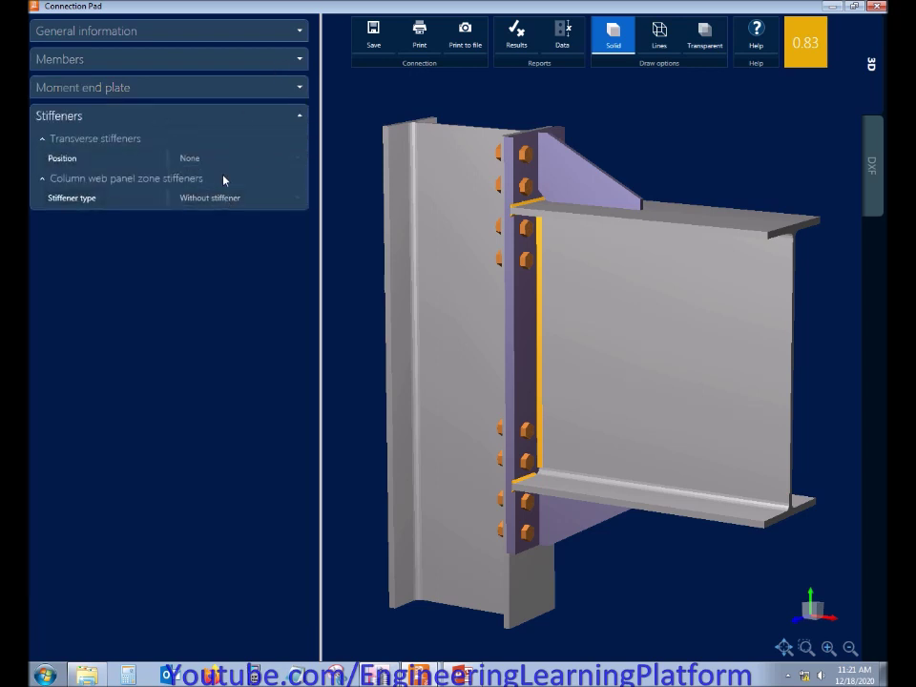
left_click(223, 164)
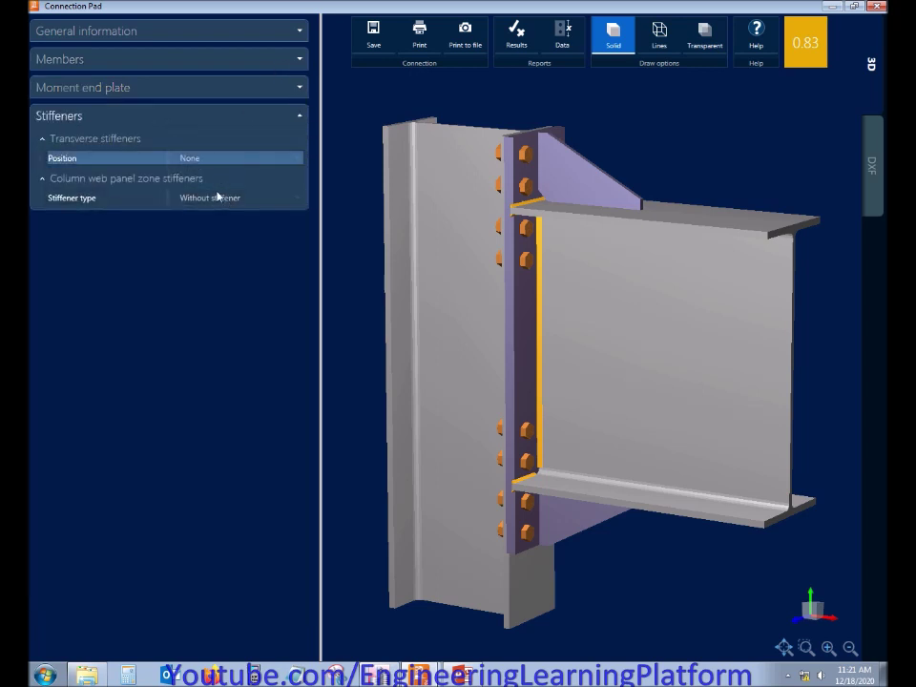
left_click(217, 192)
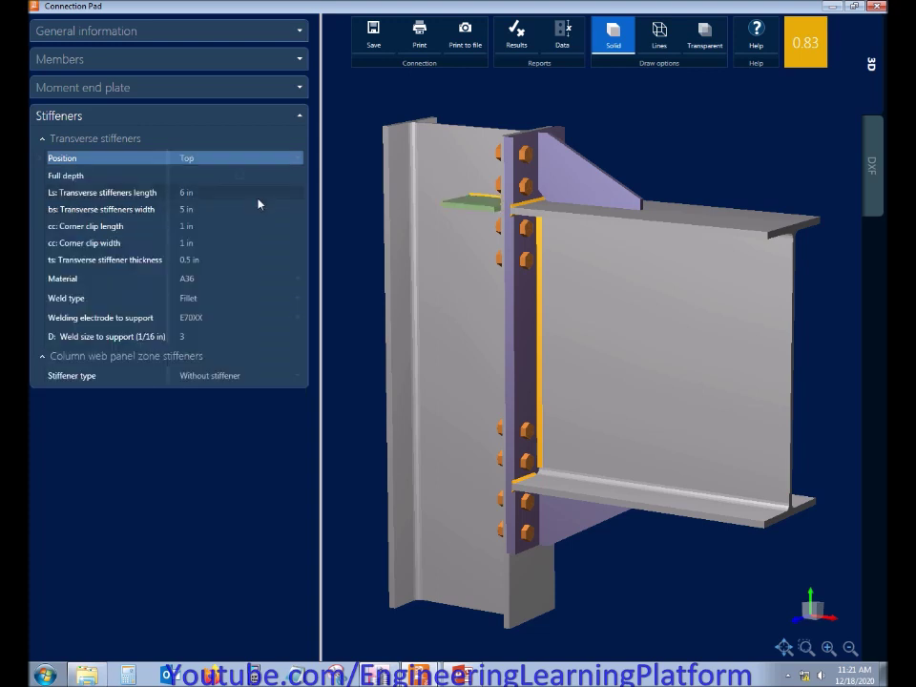
left_click(240, 176)
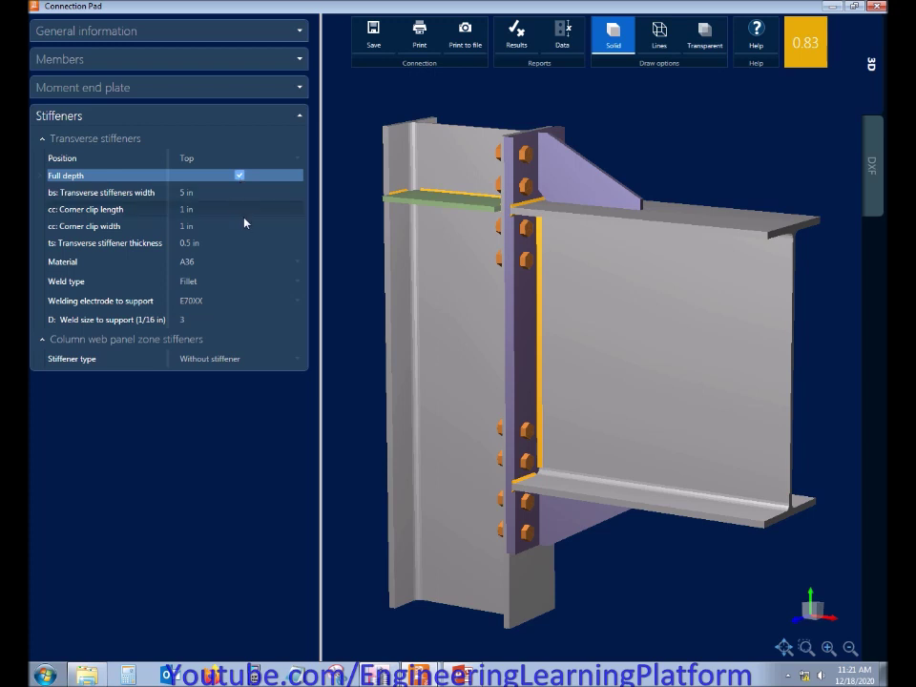
Step: Try a flush one-side doubler plate as the column web panel zone stiffener
left_click(244, 399)
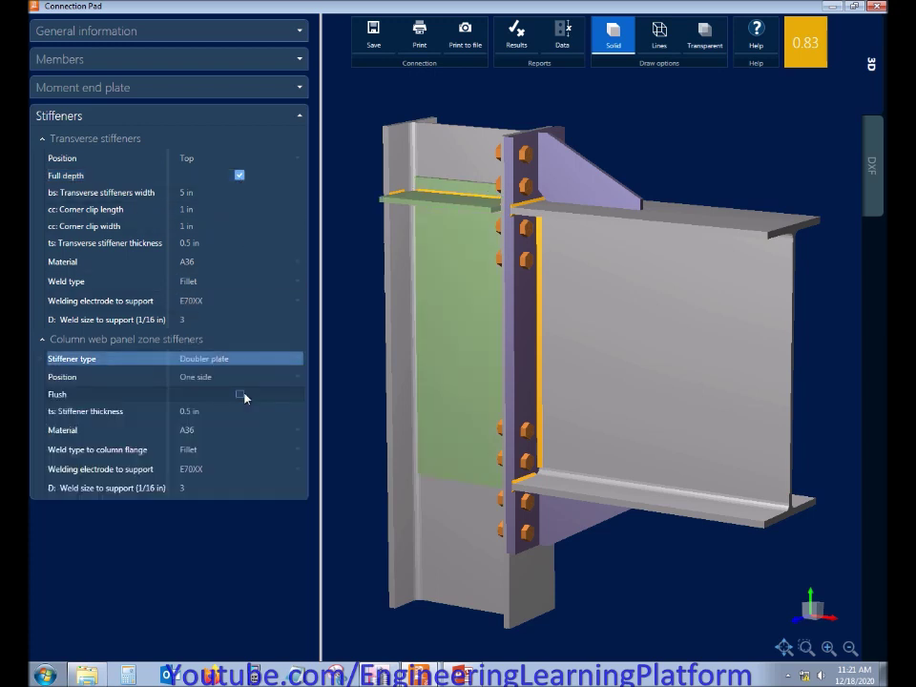
left_click(238, 394)
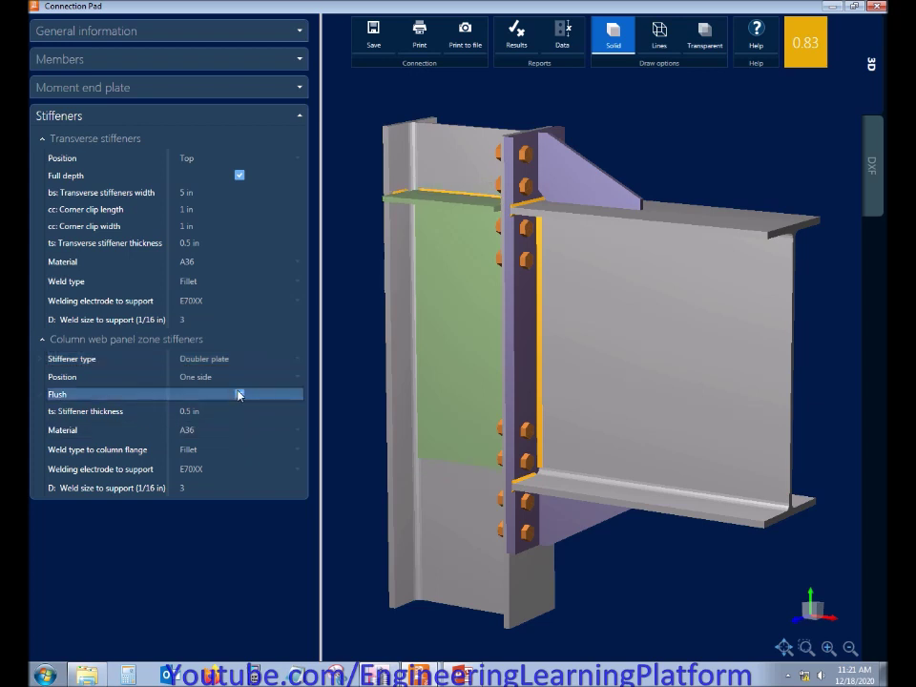
left_click(239, 394)
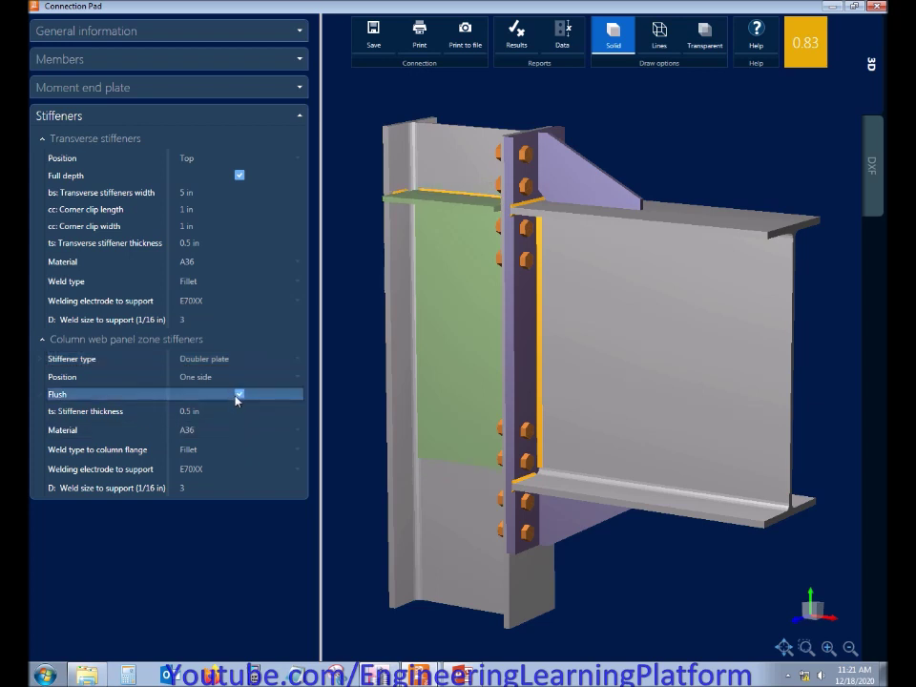
Step: Set the panel zone stiffener's weld size to support to 4 (1/16 in) and its type to Diagonal stiffener
left_click(235, 487)
type("4")
key("Return")
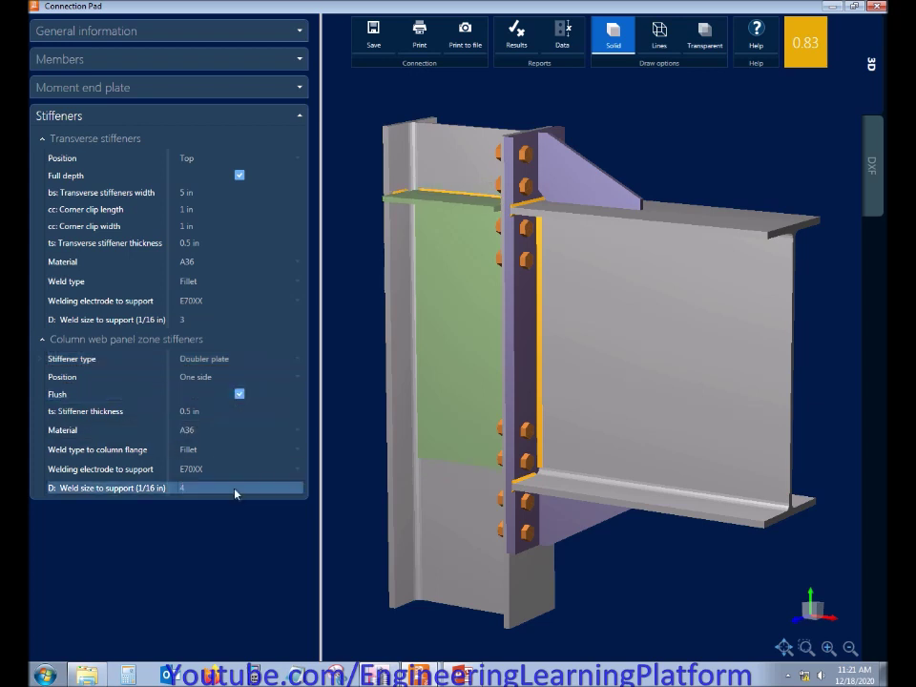
left_click(236, 362)
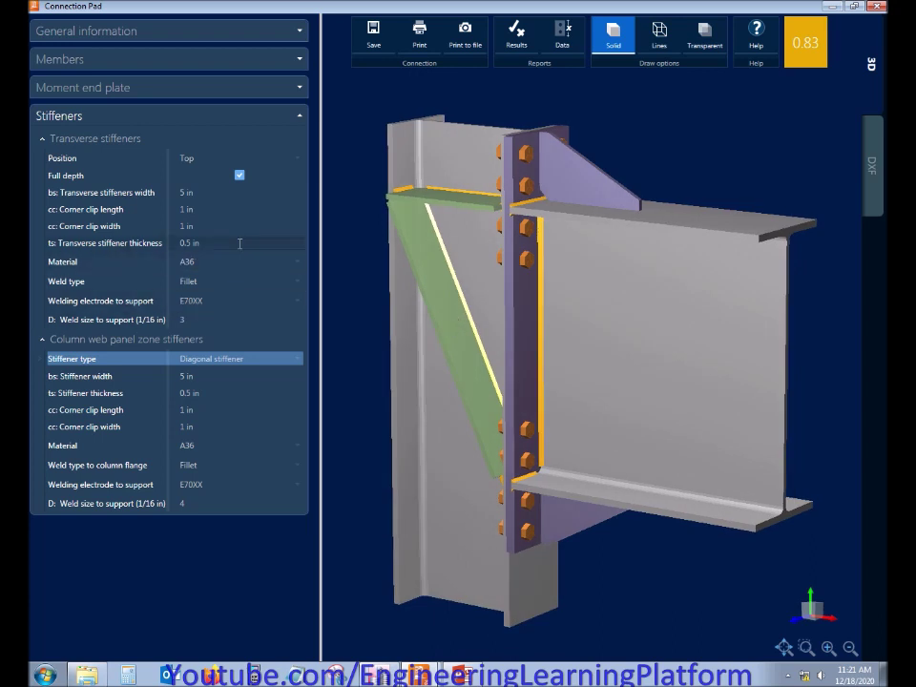
left_click(301, 117)
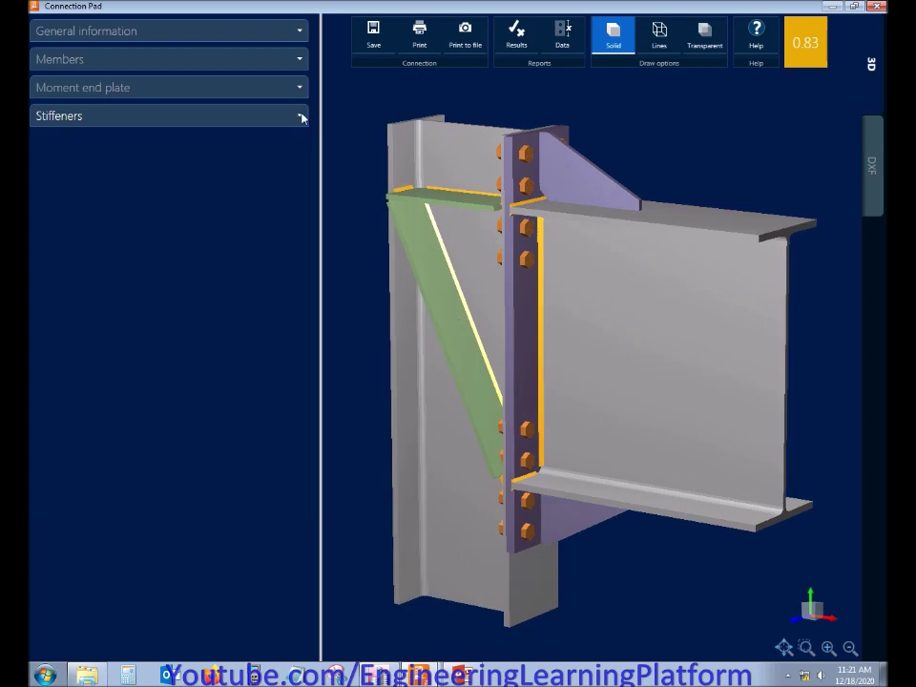
Step: Set the moment end plate's thickness to 0.75 in
left_click(211, 91)
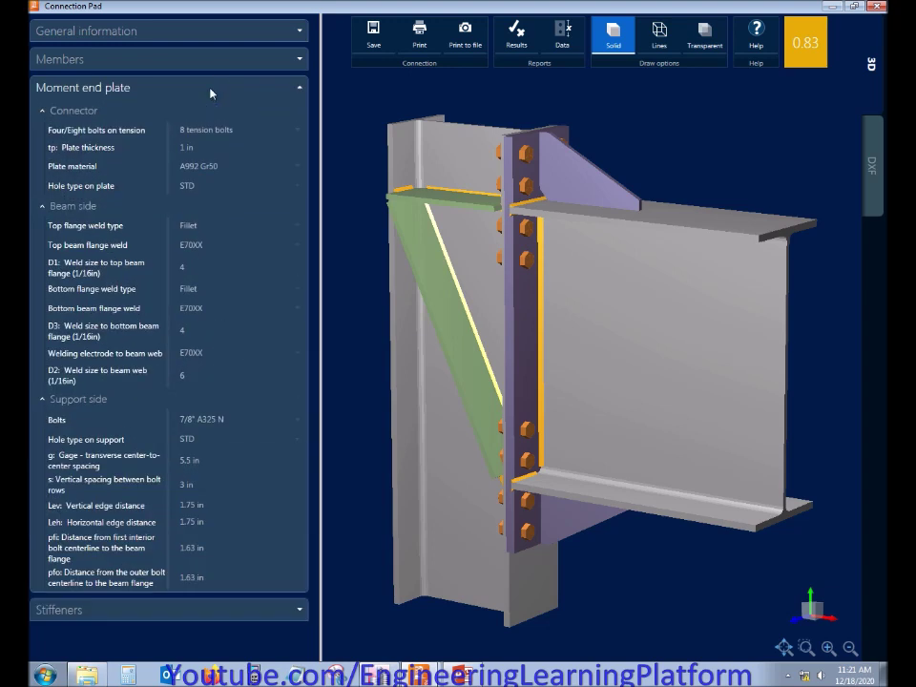
left_click(217, 146)
type("0.75")
key("Tab")
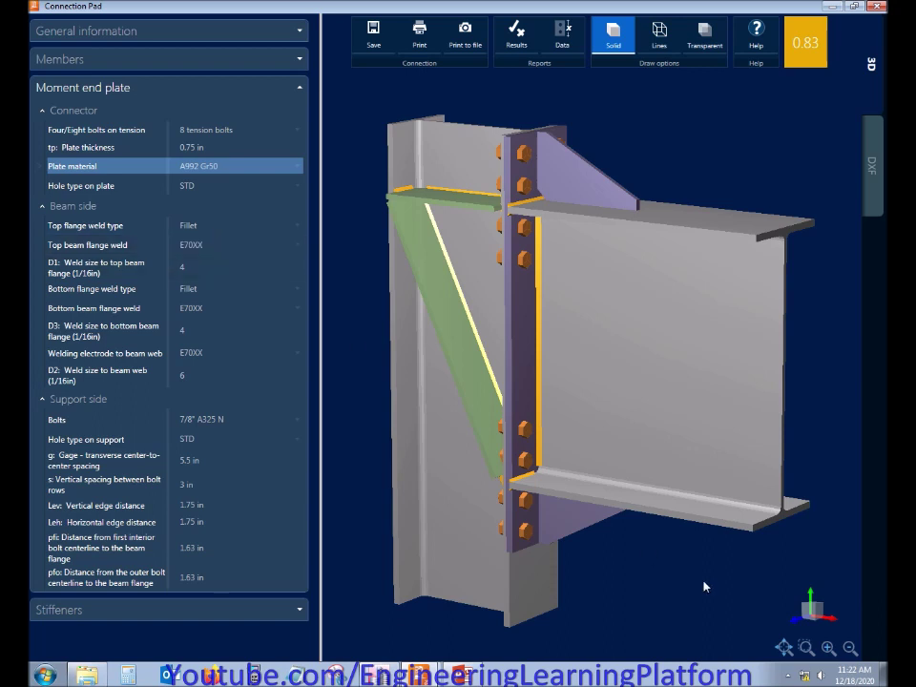
left_click(787, 674)
right_click(764, 618)
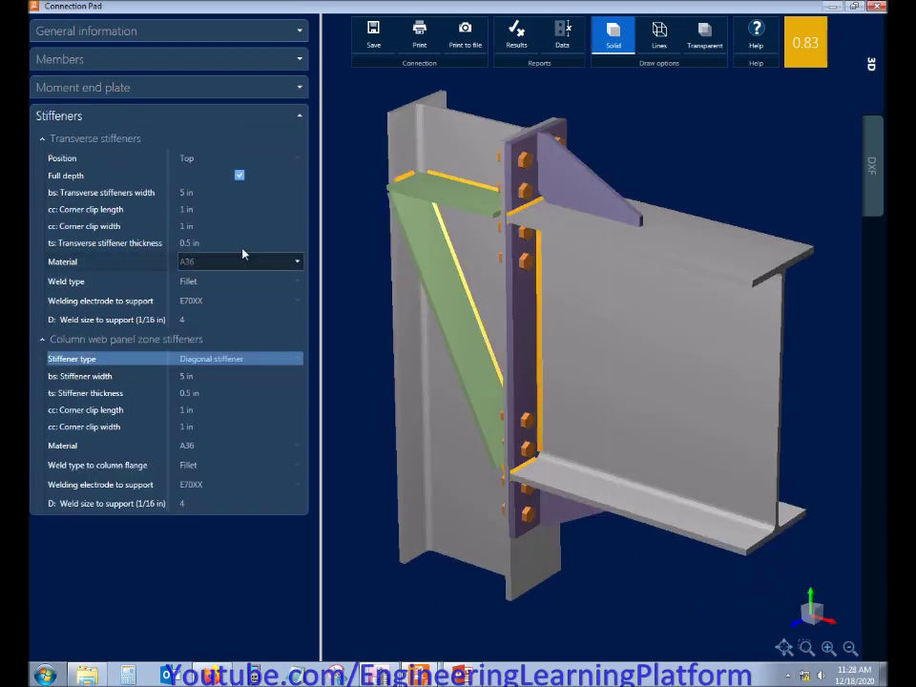
Step: Review the results report's geometric considerations, plate/column behavior, design checks and closing warnings, then close the report
left_click(516, 33)
scroll(520, 244, "down", 5)
scroll(515, 253, "down", 18)
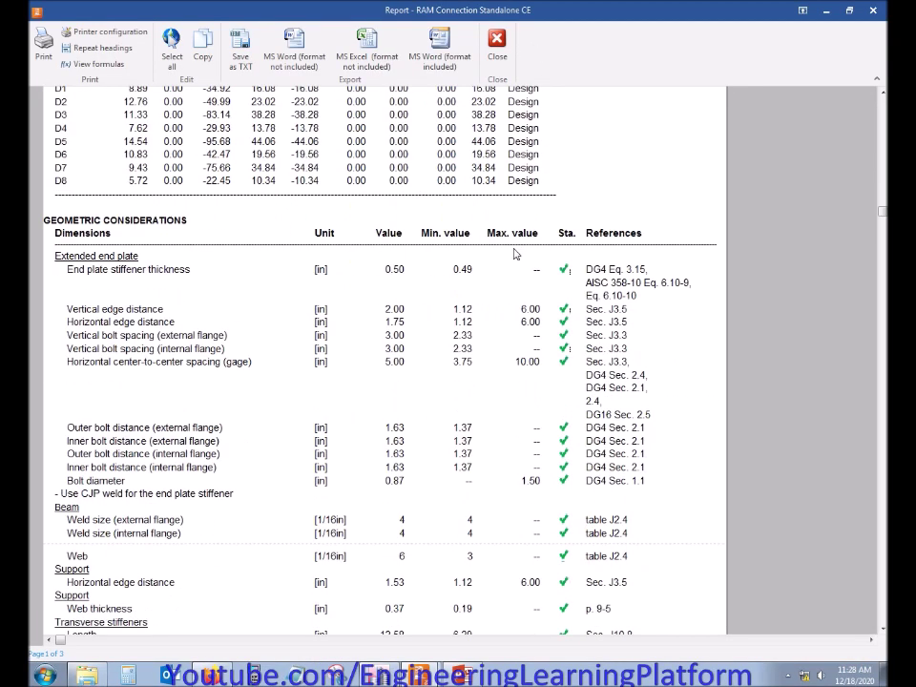
scroll(505, 254, "up", 5)
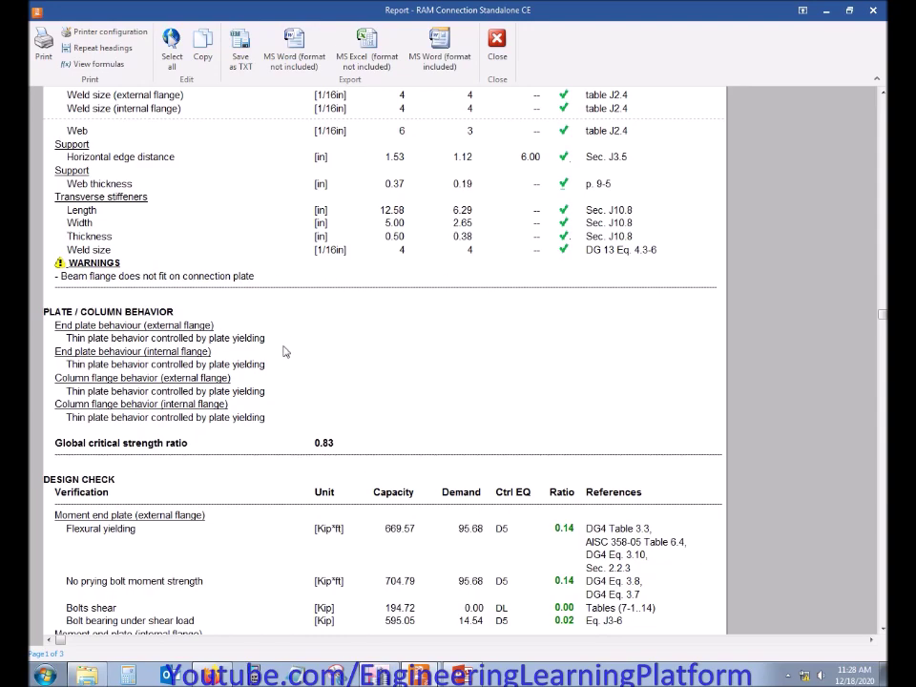
scroll(284, 351, "down", 14)
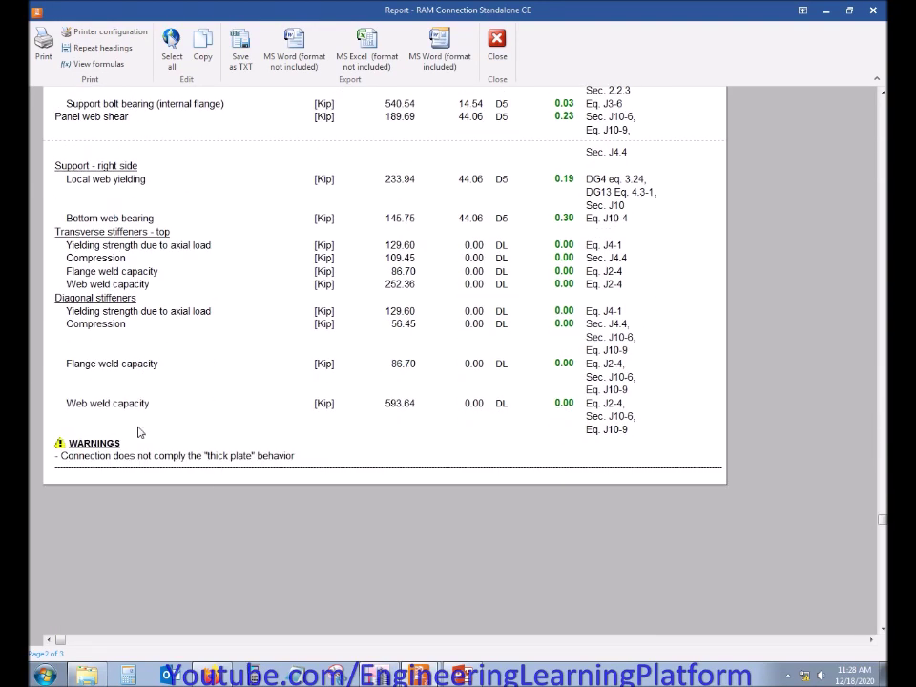
left_click(256, 459)
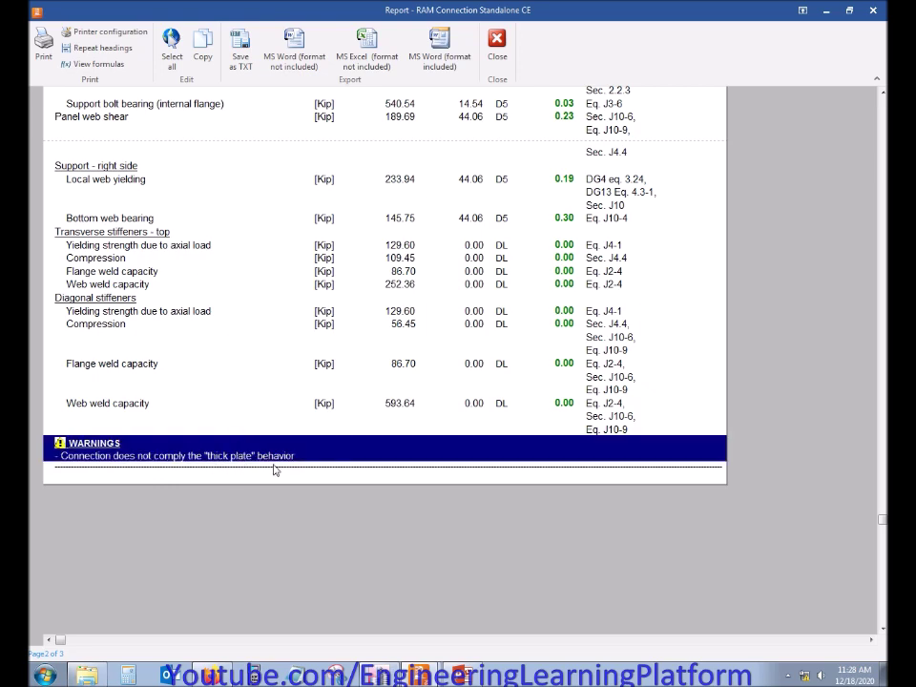
left_click(497, 43)
Step: Look over the moment end plate parameters and the general information with its design and construction criteria
left_click(295, 117)
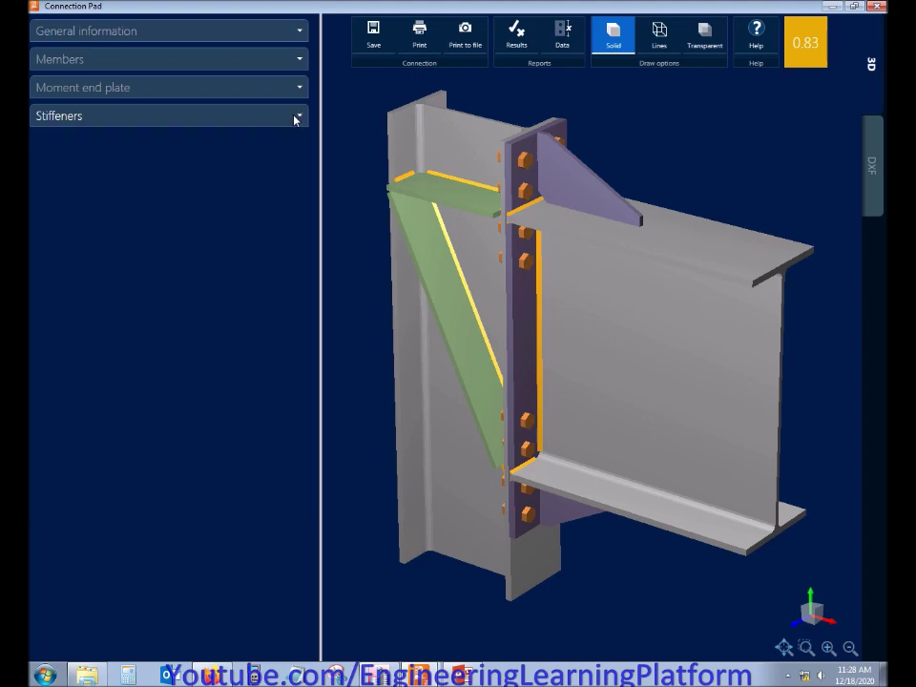
left_click(286, 93)
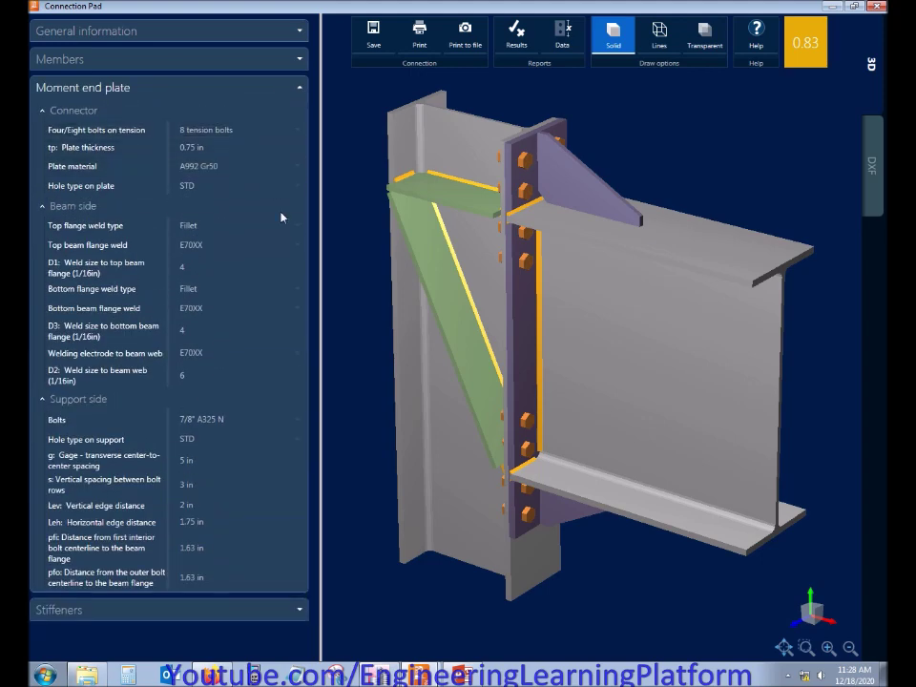
left_click(302, 88)
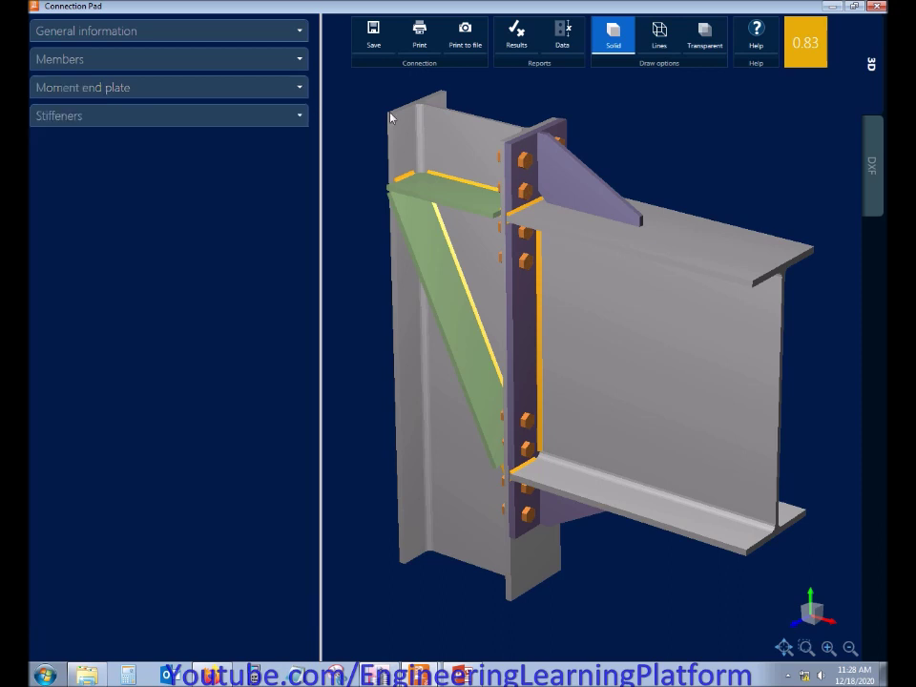
left_click(283, 40)
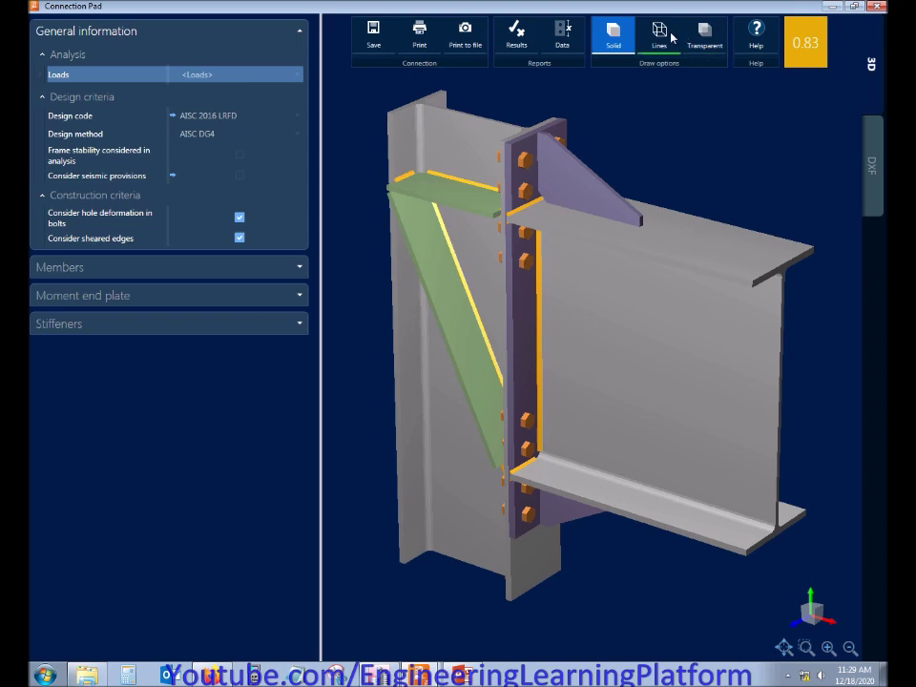
Step: Show the connection's DXF drawing with the top, lateral and front views all in sight
left_click(865, 166)
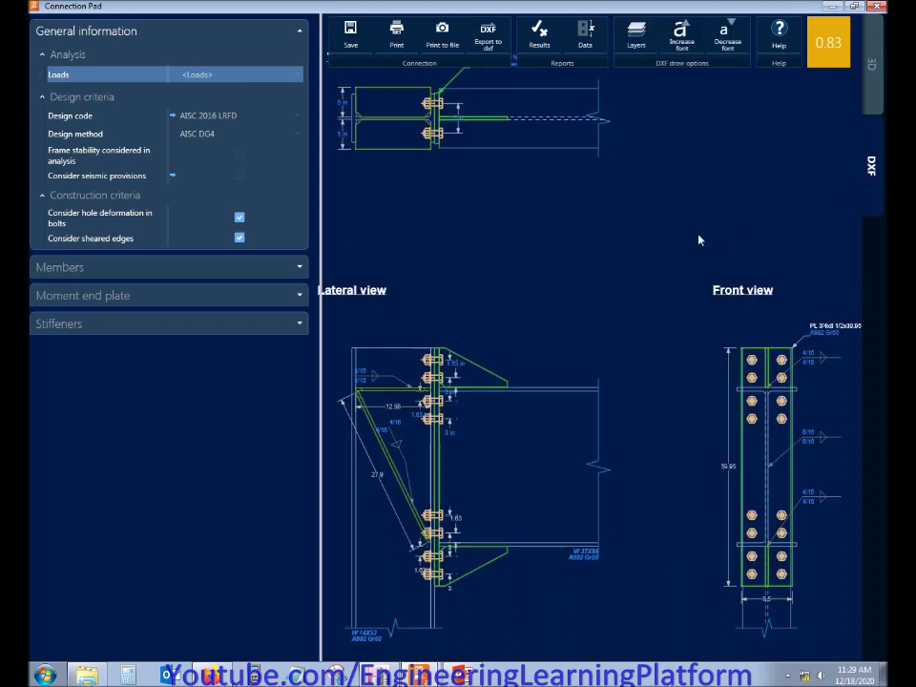
scroll(594, 236, "down", 2)
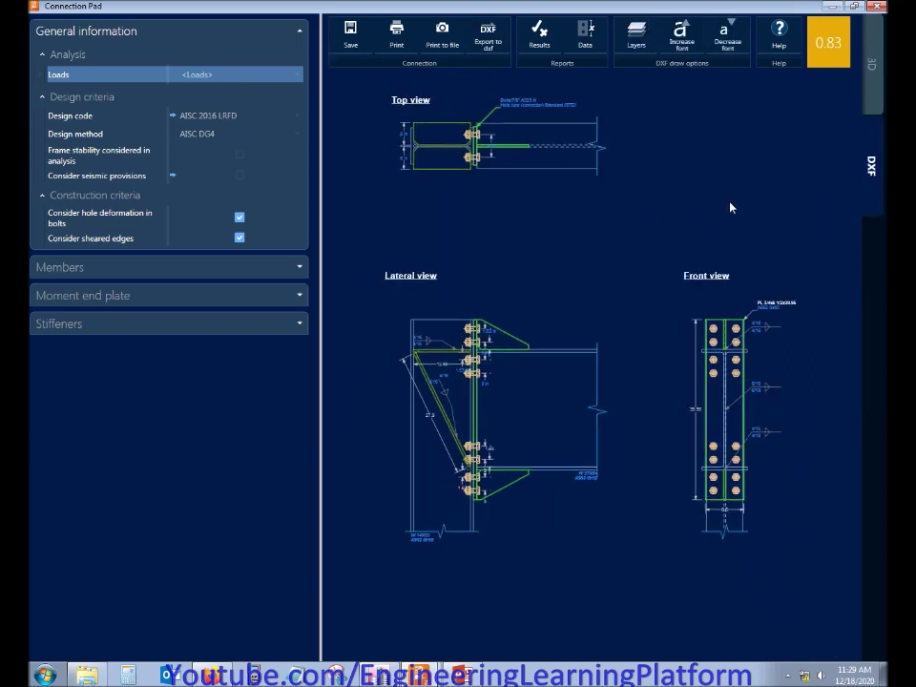
left_click_drag(714, 202, 711, 218)
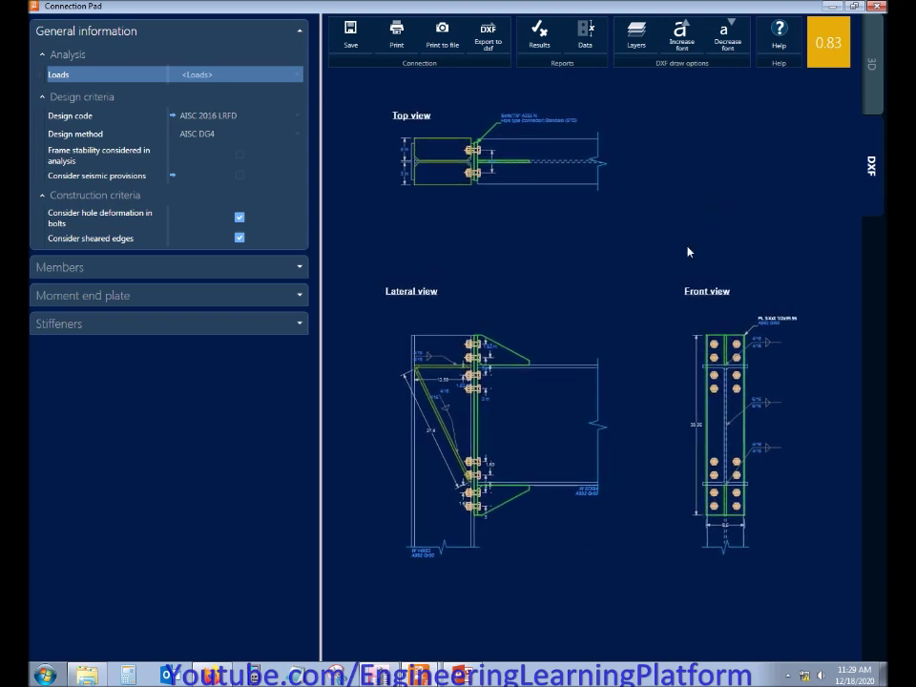